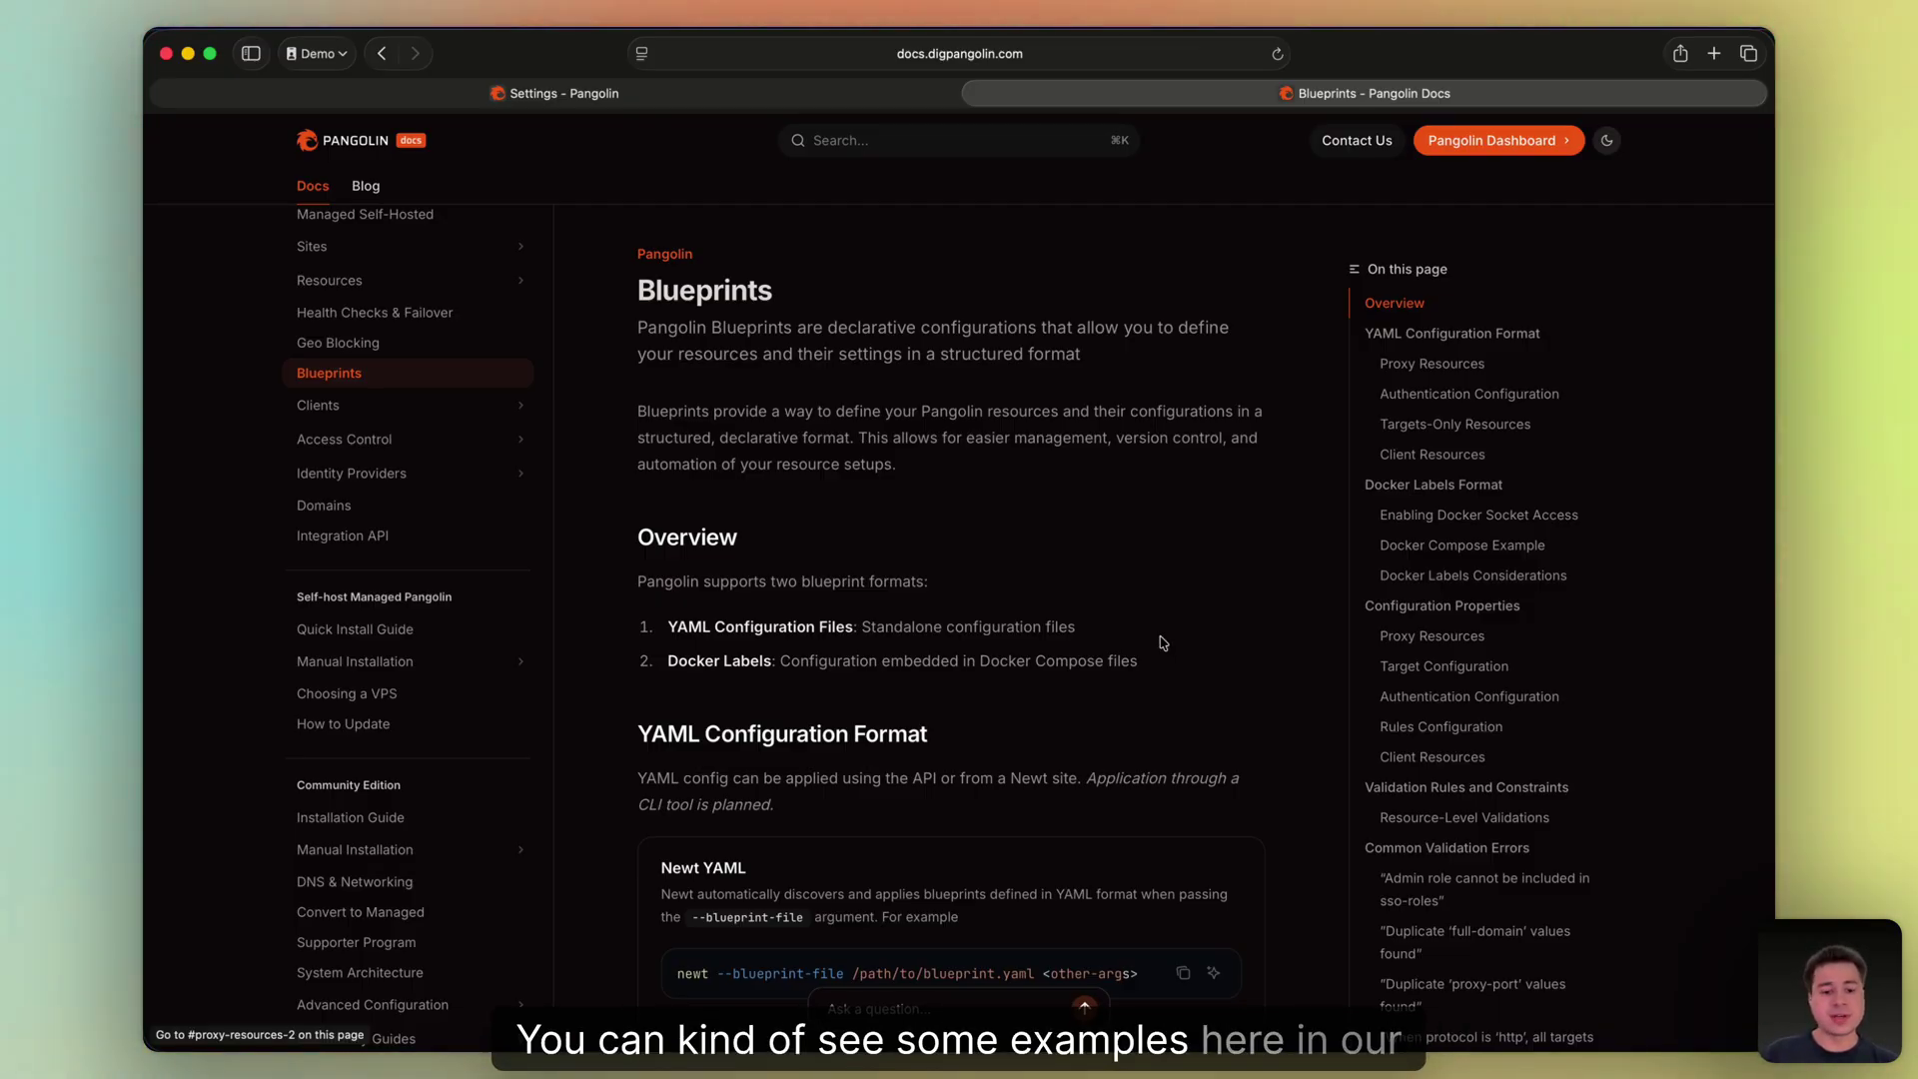
# Scroll the Blueprints page past the Newt, API and Proxy Resources YAML examples to Authentication Configuration
pyautogui.scroll(-5, 1162, 642)
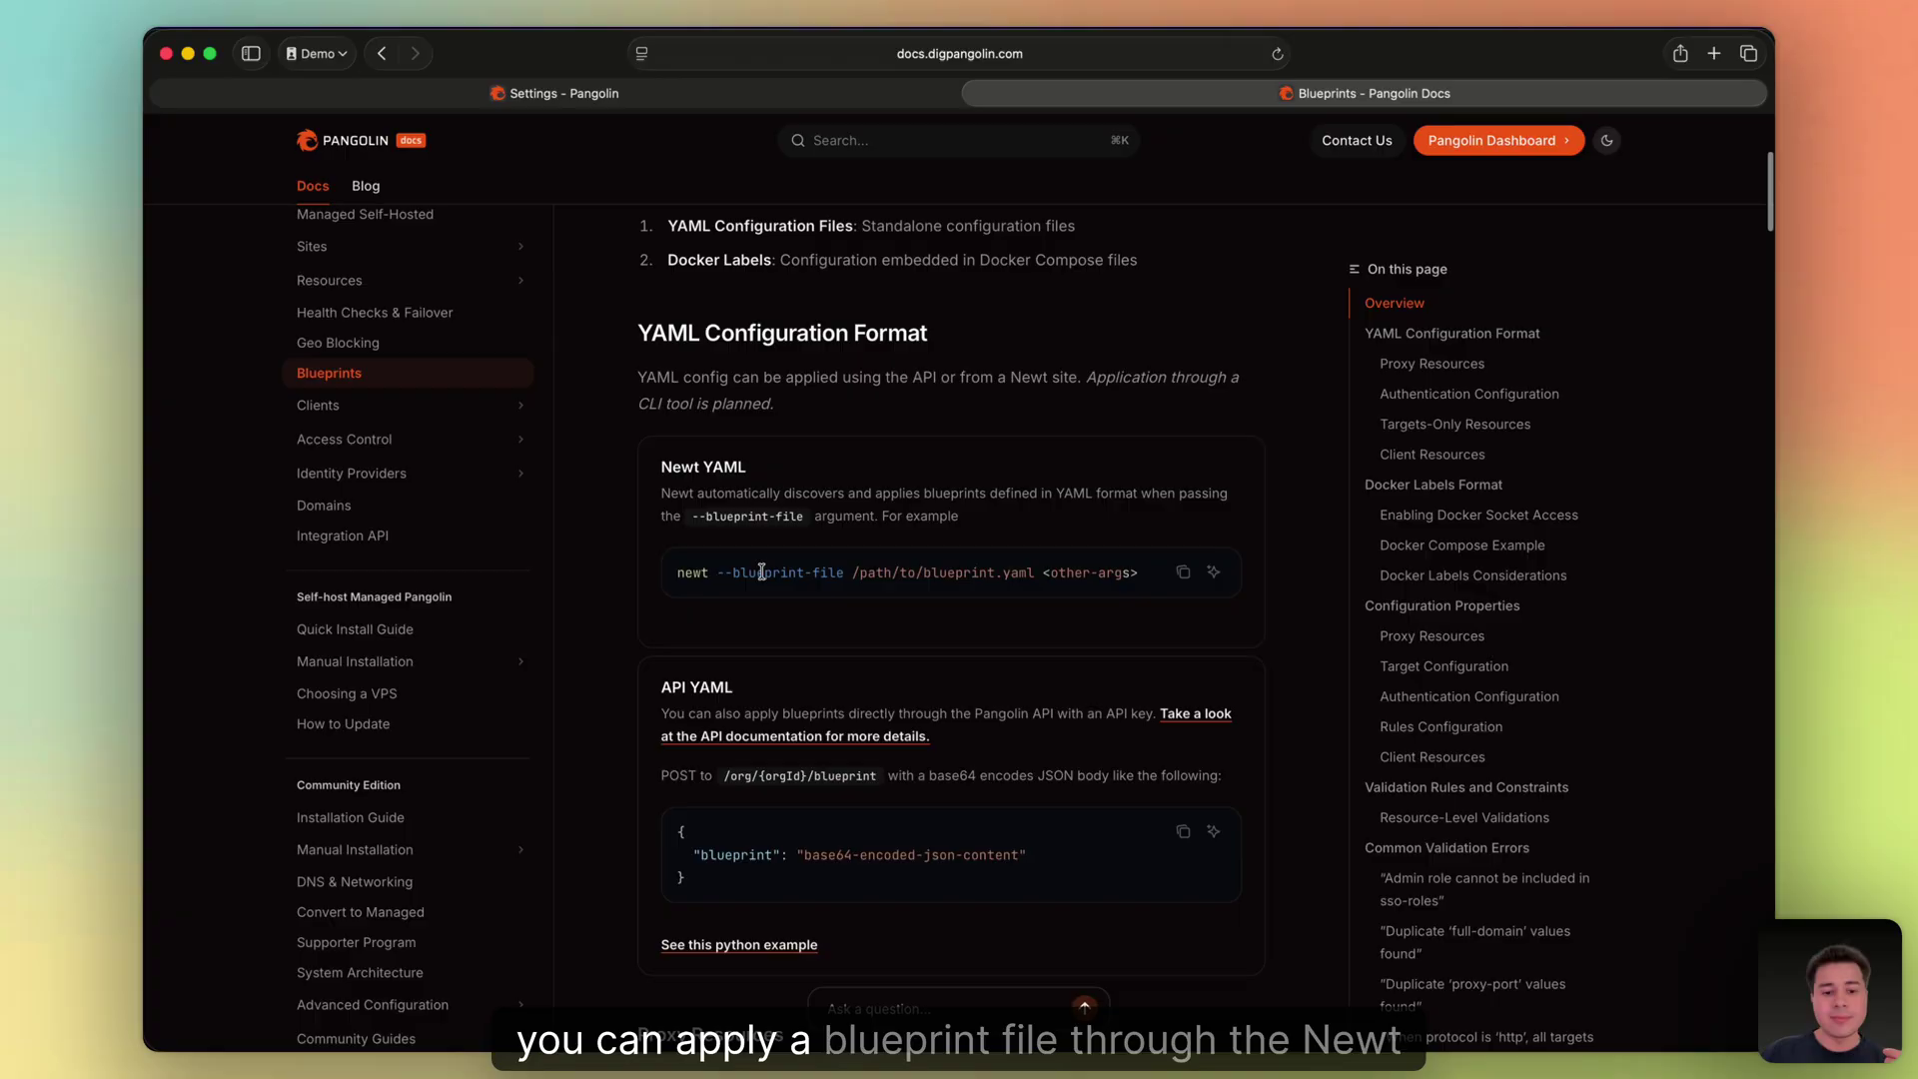
pyautogui.click(939, 574)
pyautogui.scroll(-2, 937, 584)
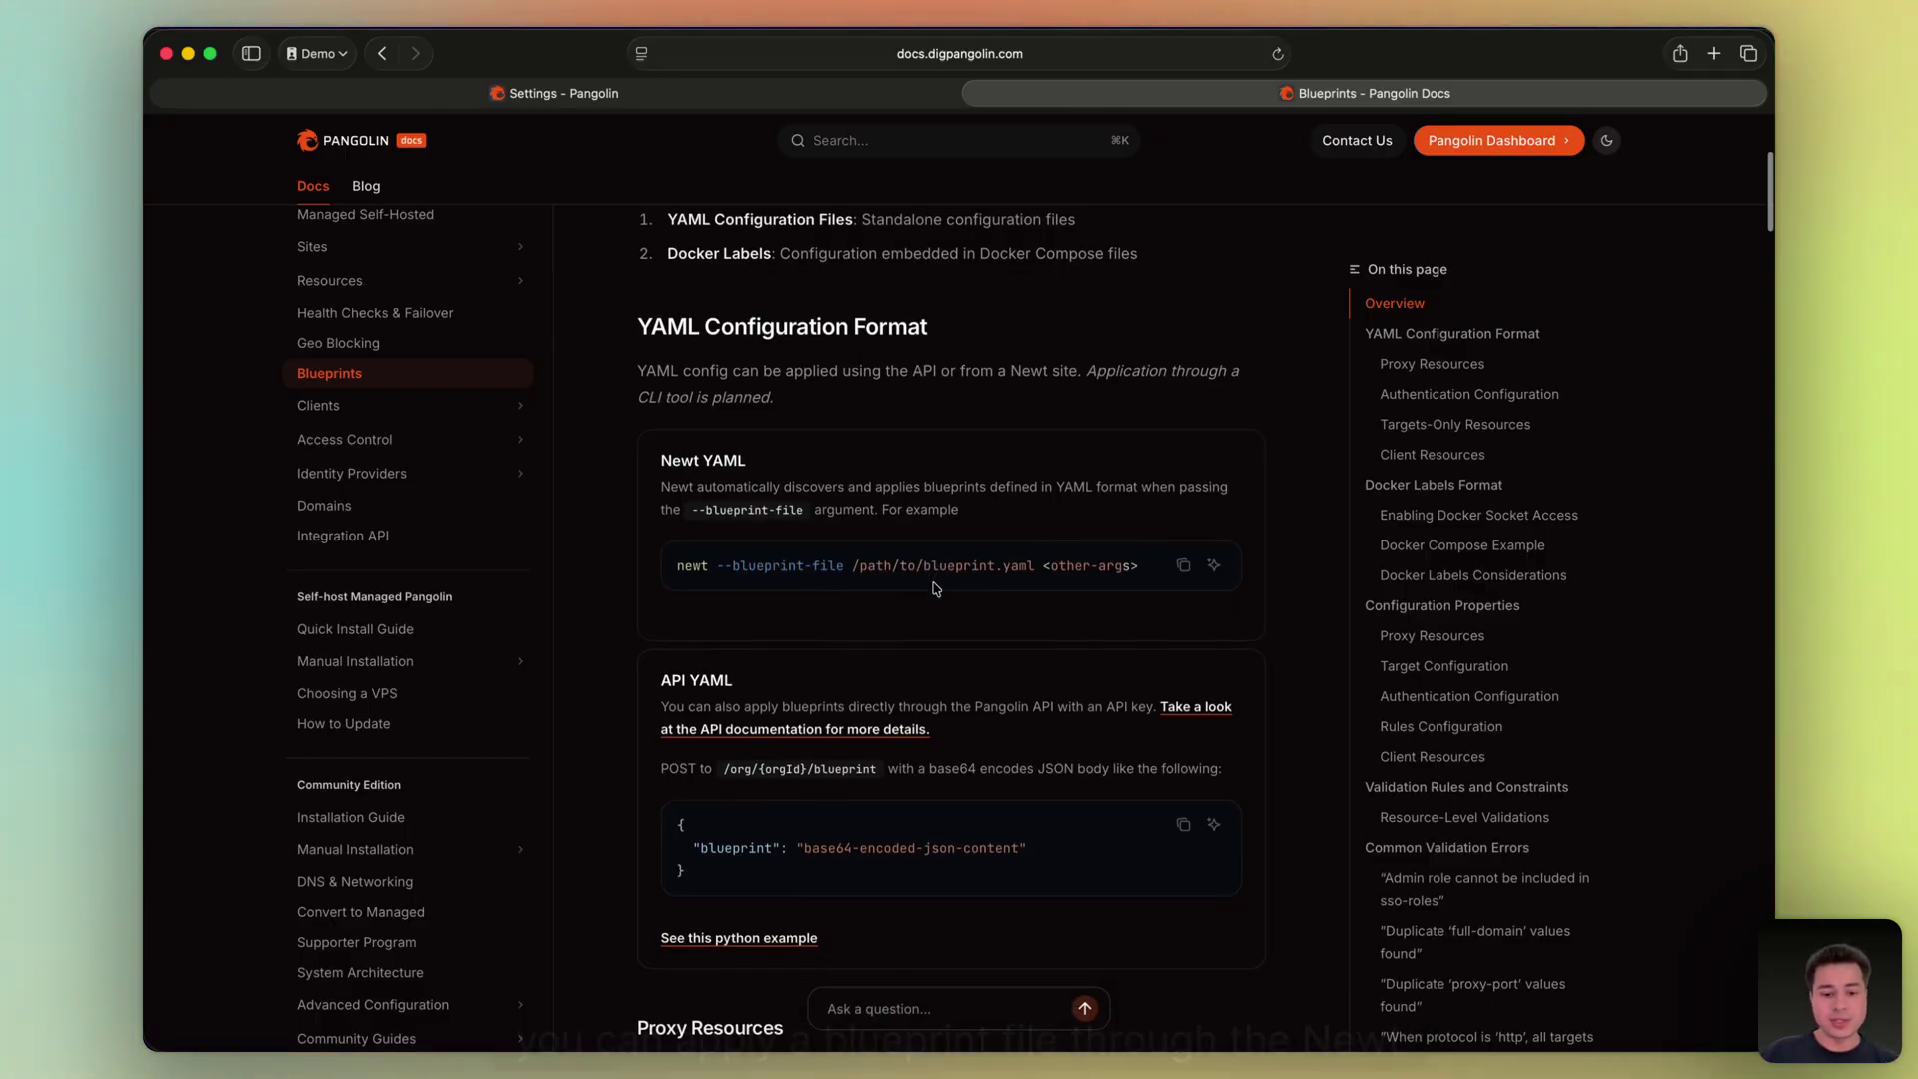
pyautogui.scroll(-6, 934, 588)
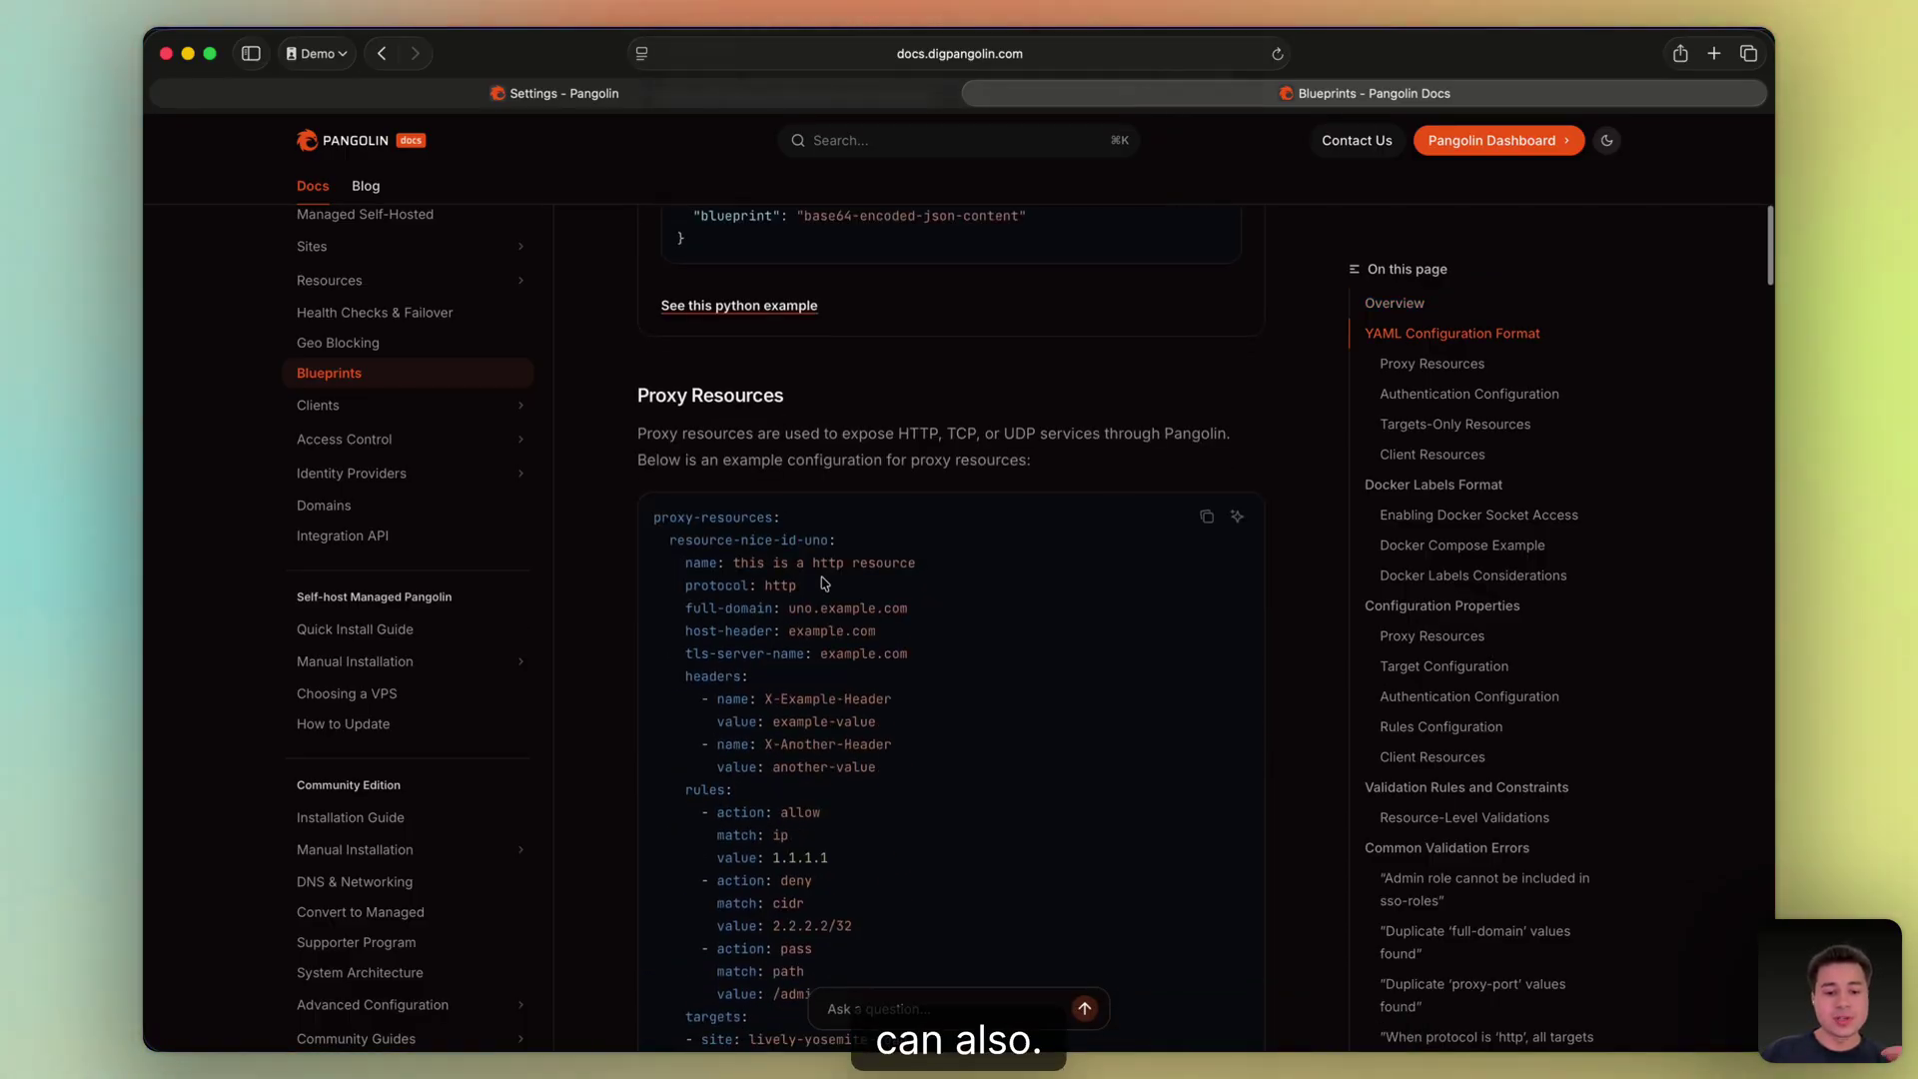
pyautogui.moveTo(749, 540); pyautogui.dragTo(829, 770)
pyautogui.scroll(-5, 829, 769)
pyautogui.moveTo(704, 747); pyautogui.dragTo(711, 584)
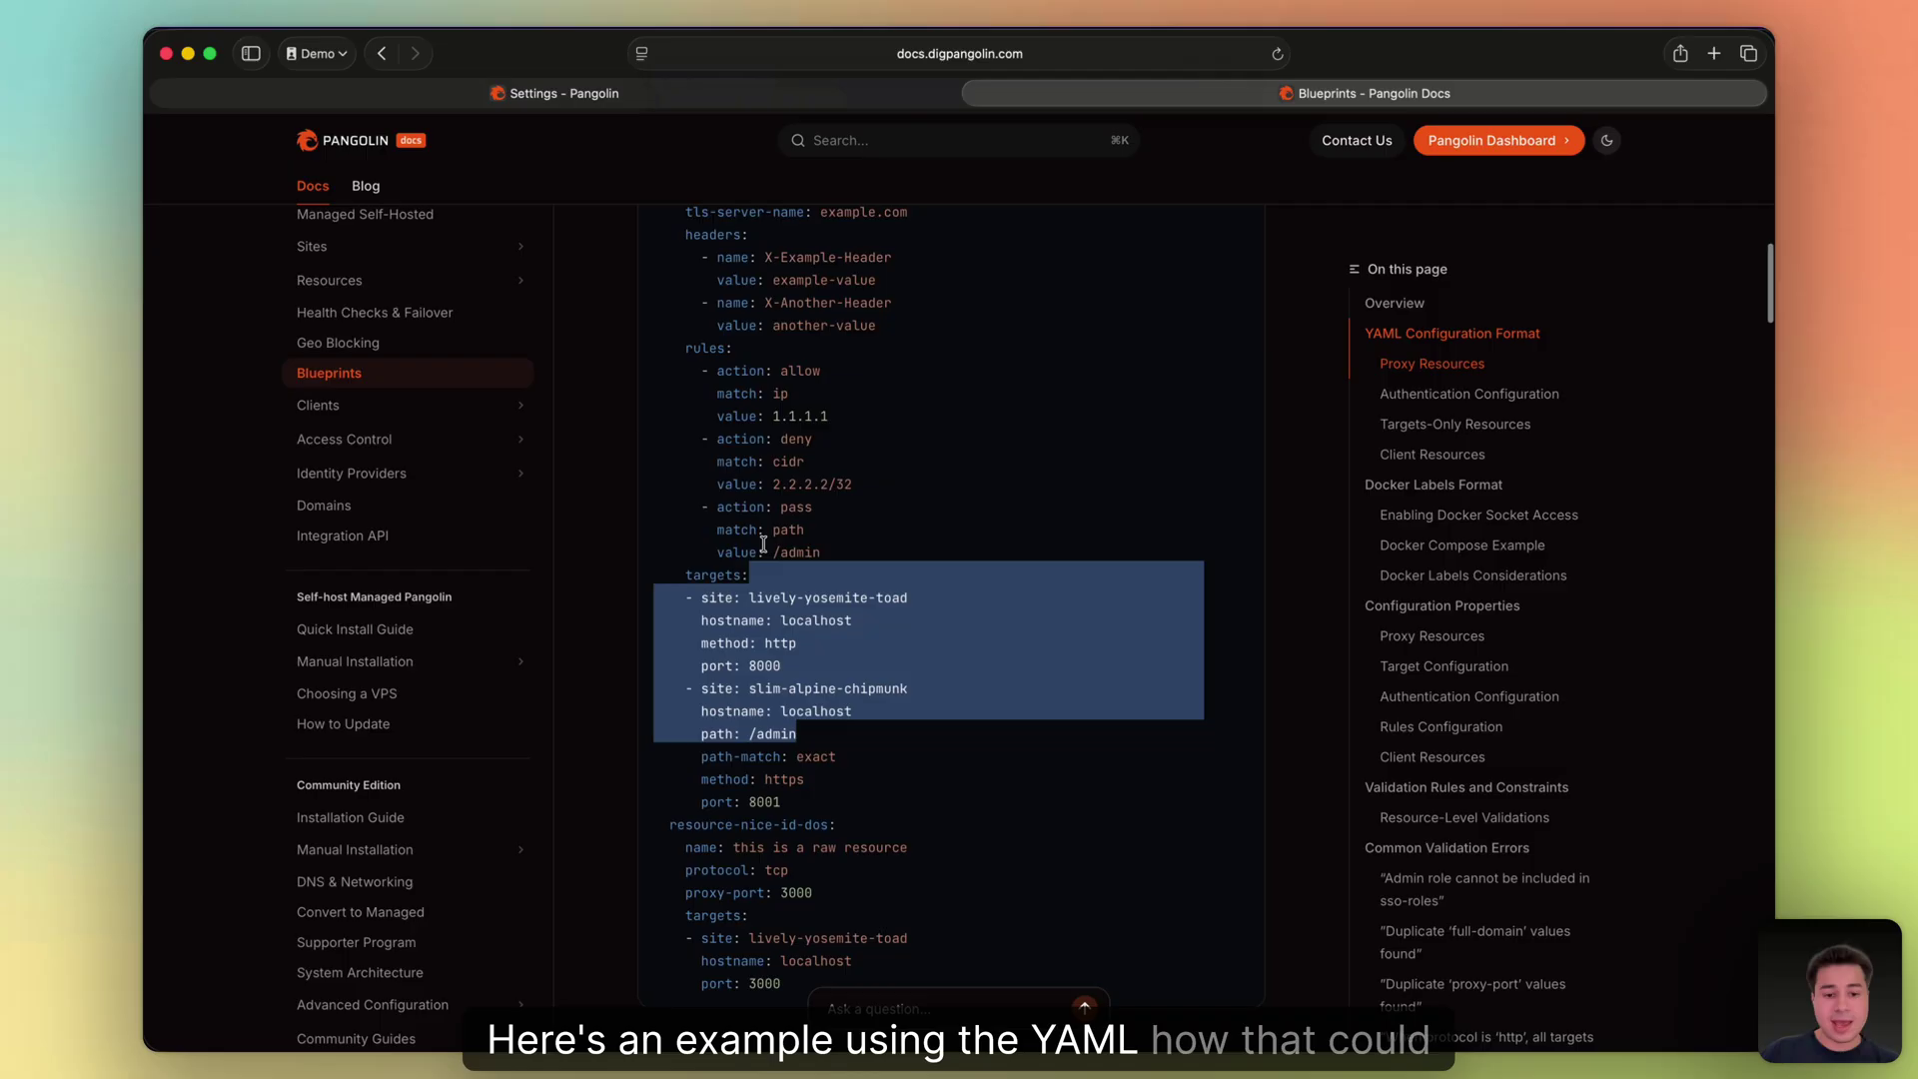
pyautogui.click(728, 378)
pyautogui.scroll(-18, 727, 378)
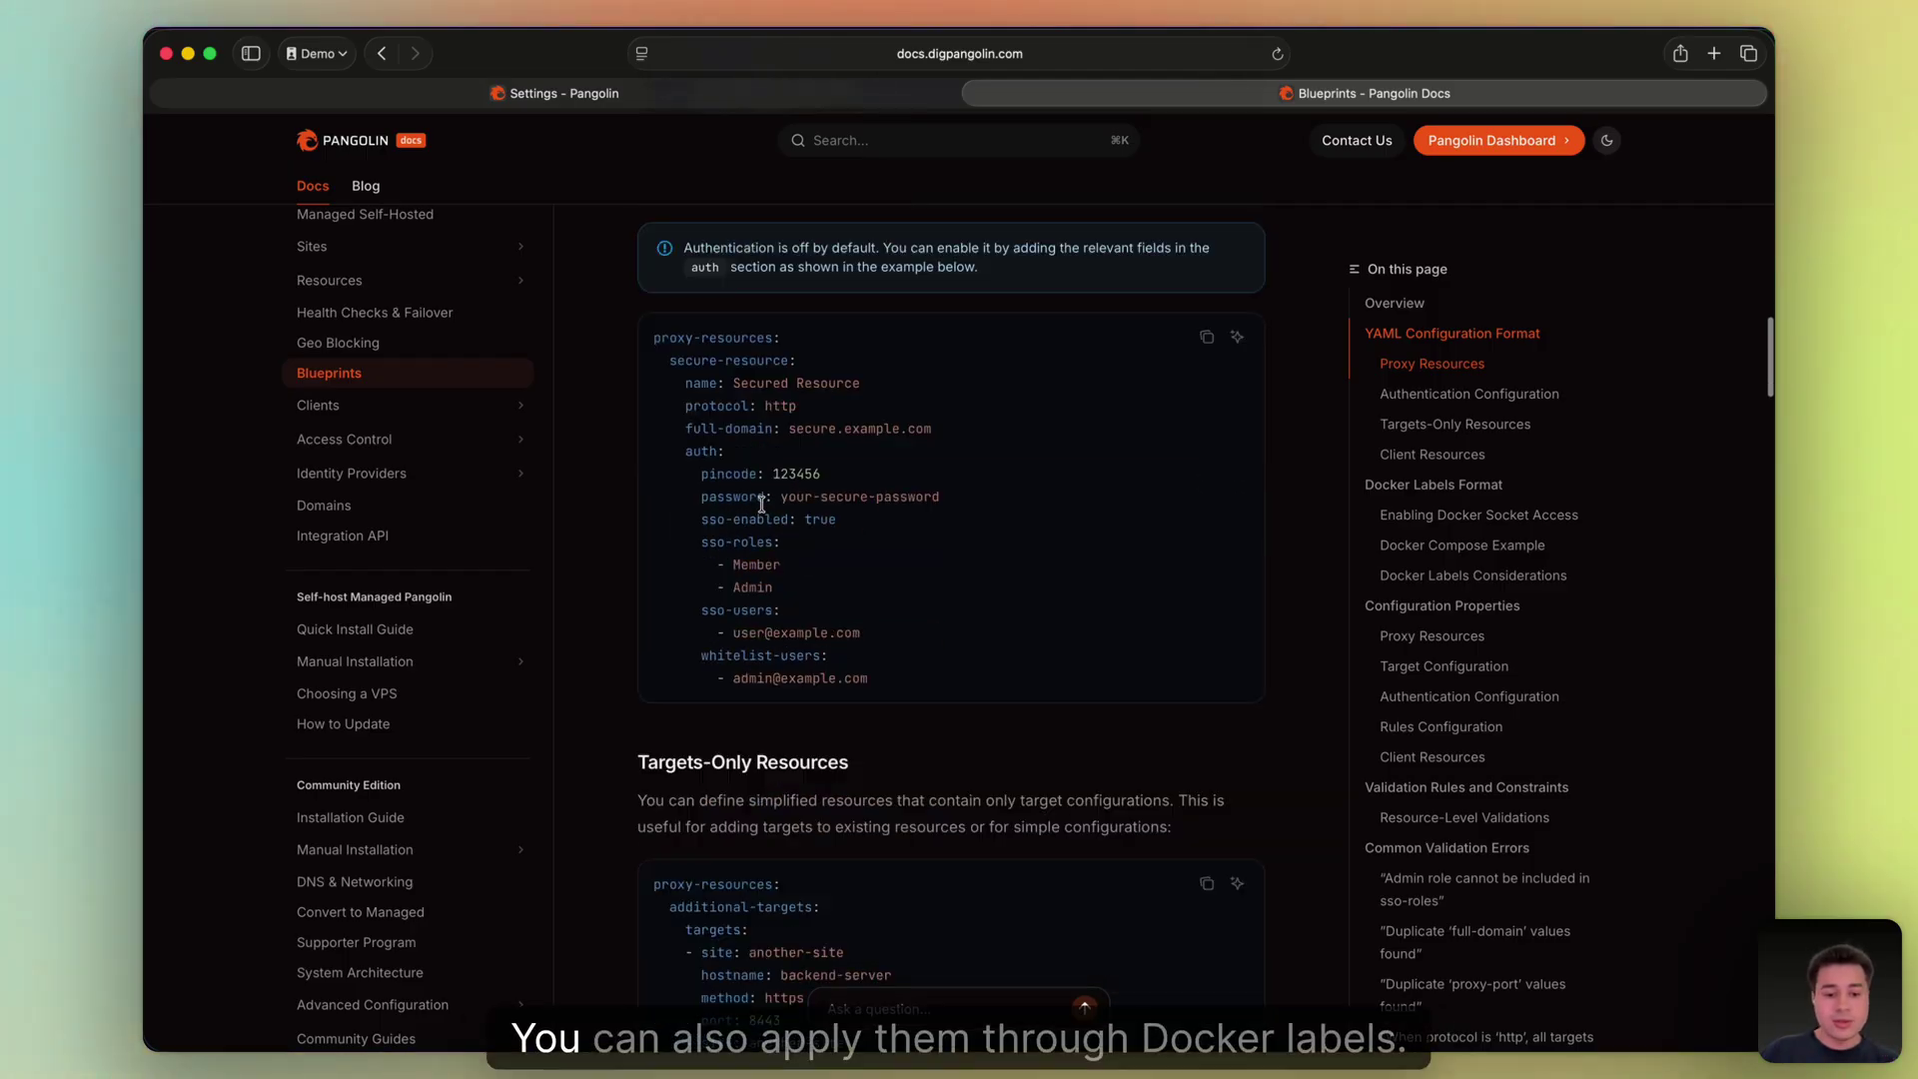
# Highlight newt's docker.sock volume and the nginx1 pangolin label lines in the Docker Compose example
pyautogui.scroll(-14, 761, 504)
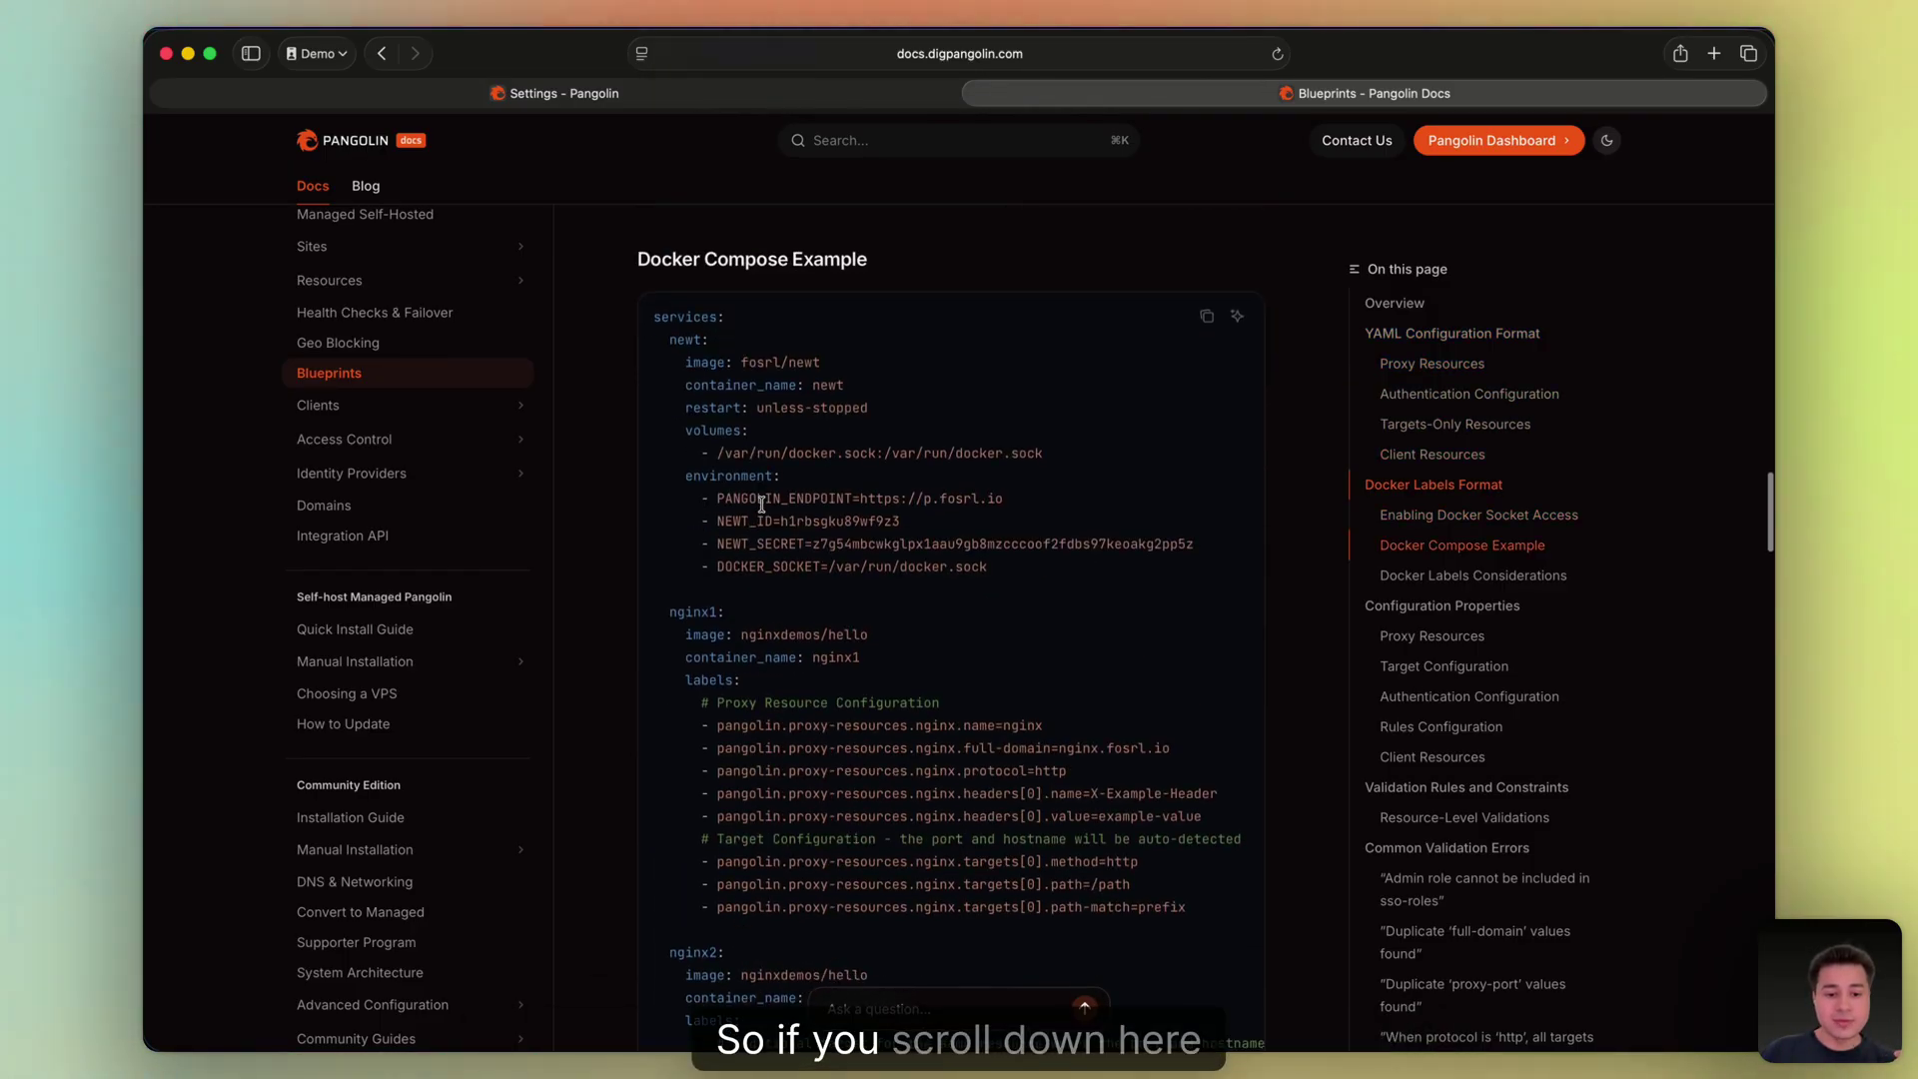
pyautogui.moveTo(749, 430); pyautogui.dragTo(1044, 455)
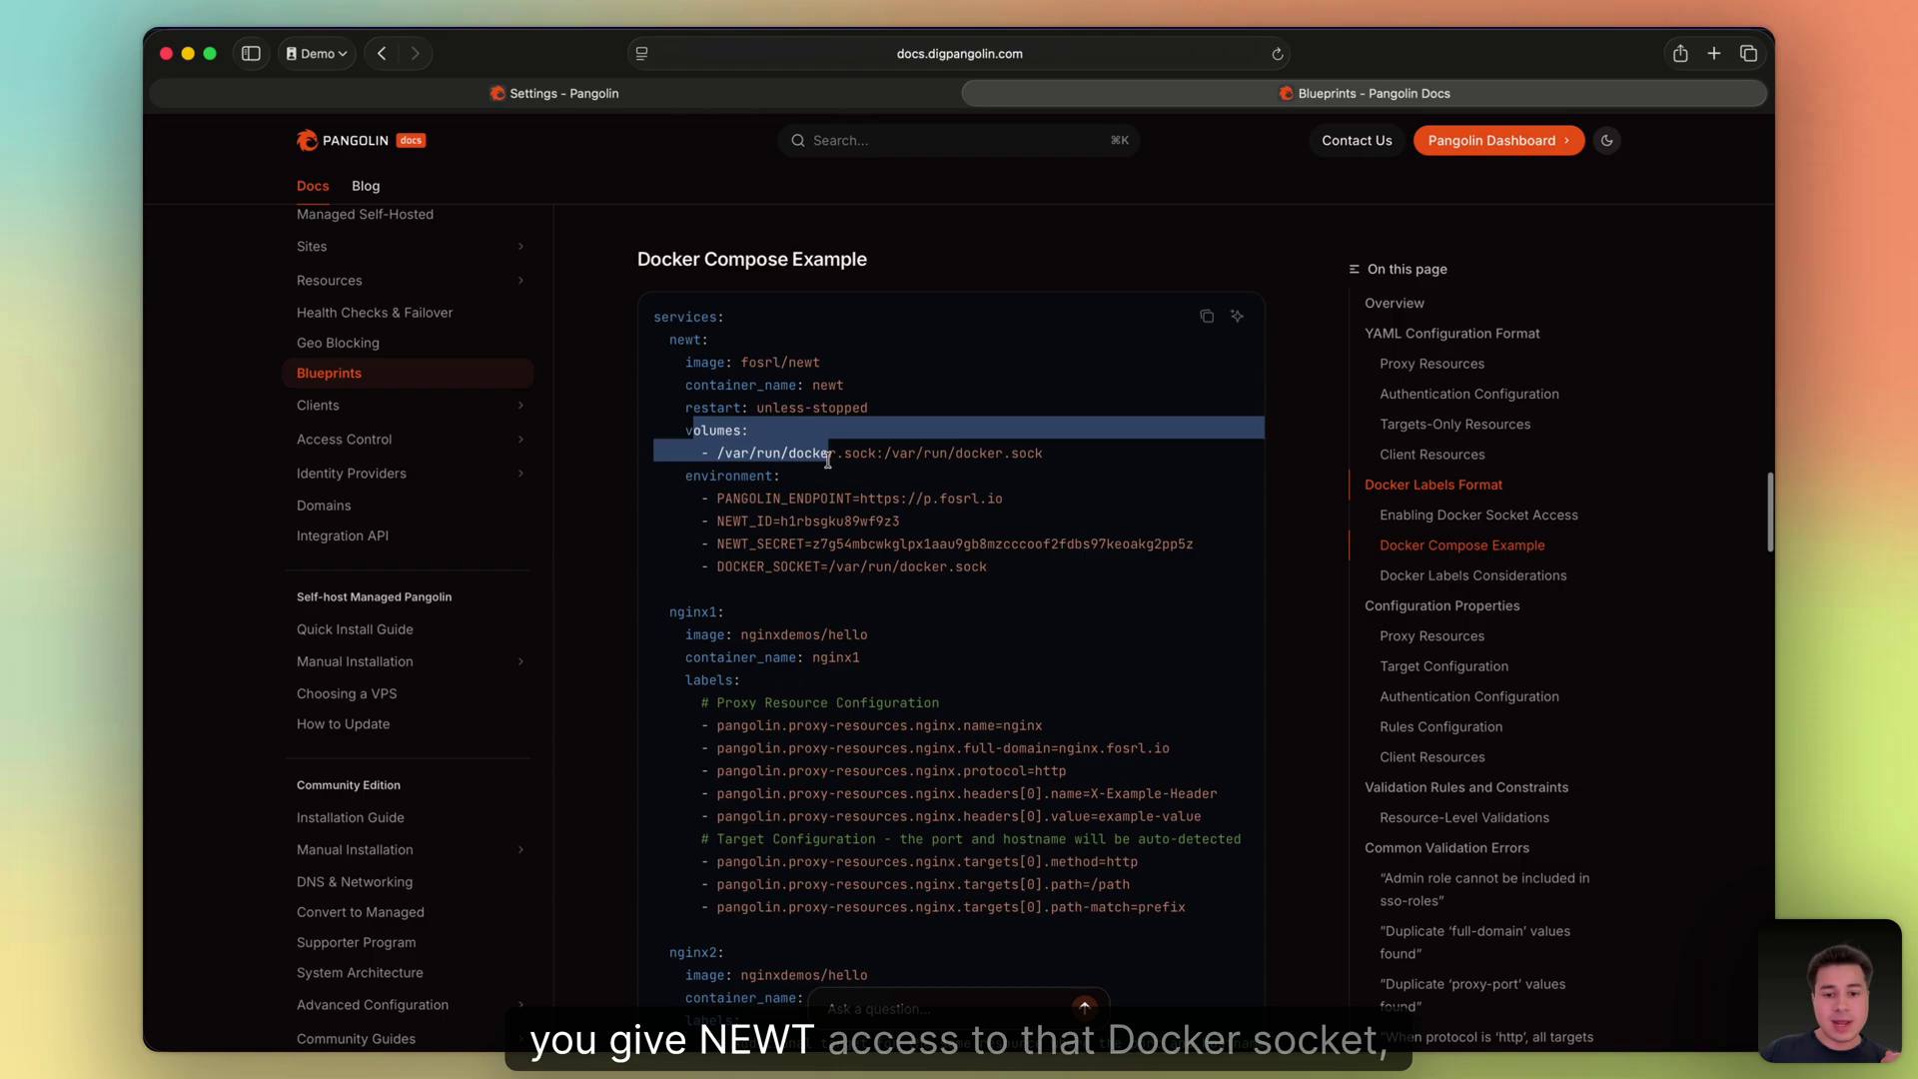
pyautogui.click(829, 474)
pyautogui.scroll(-3, 727, 500)
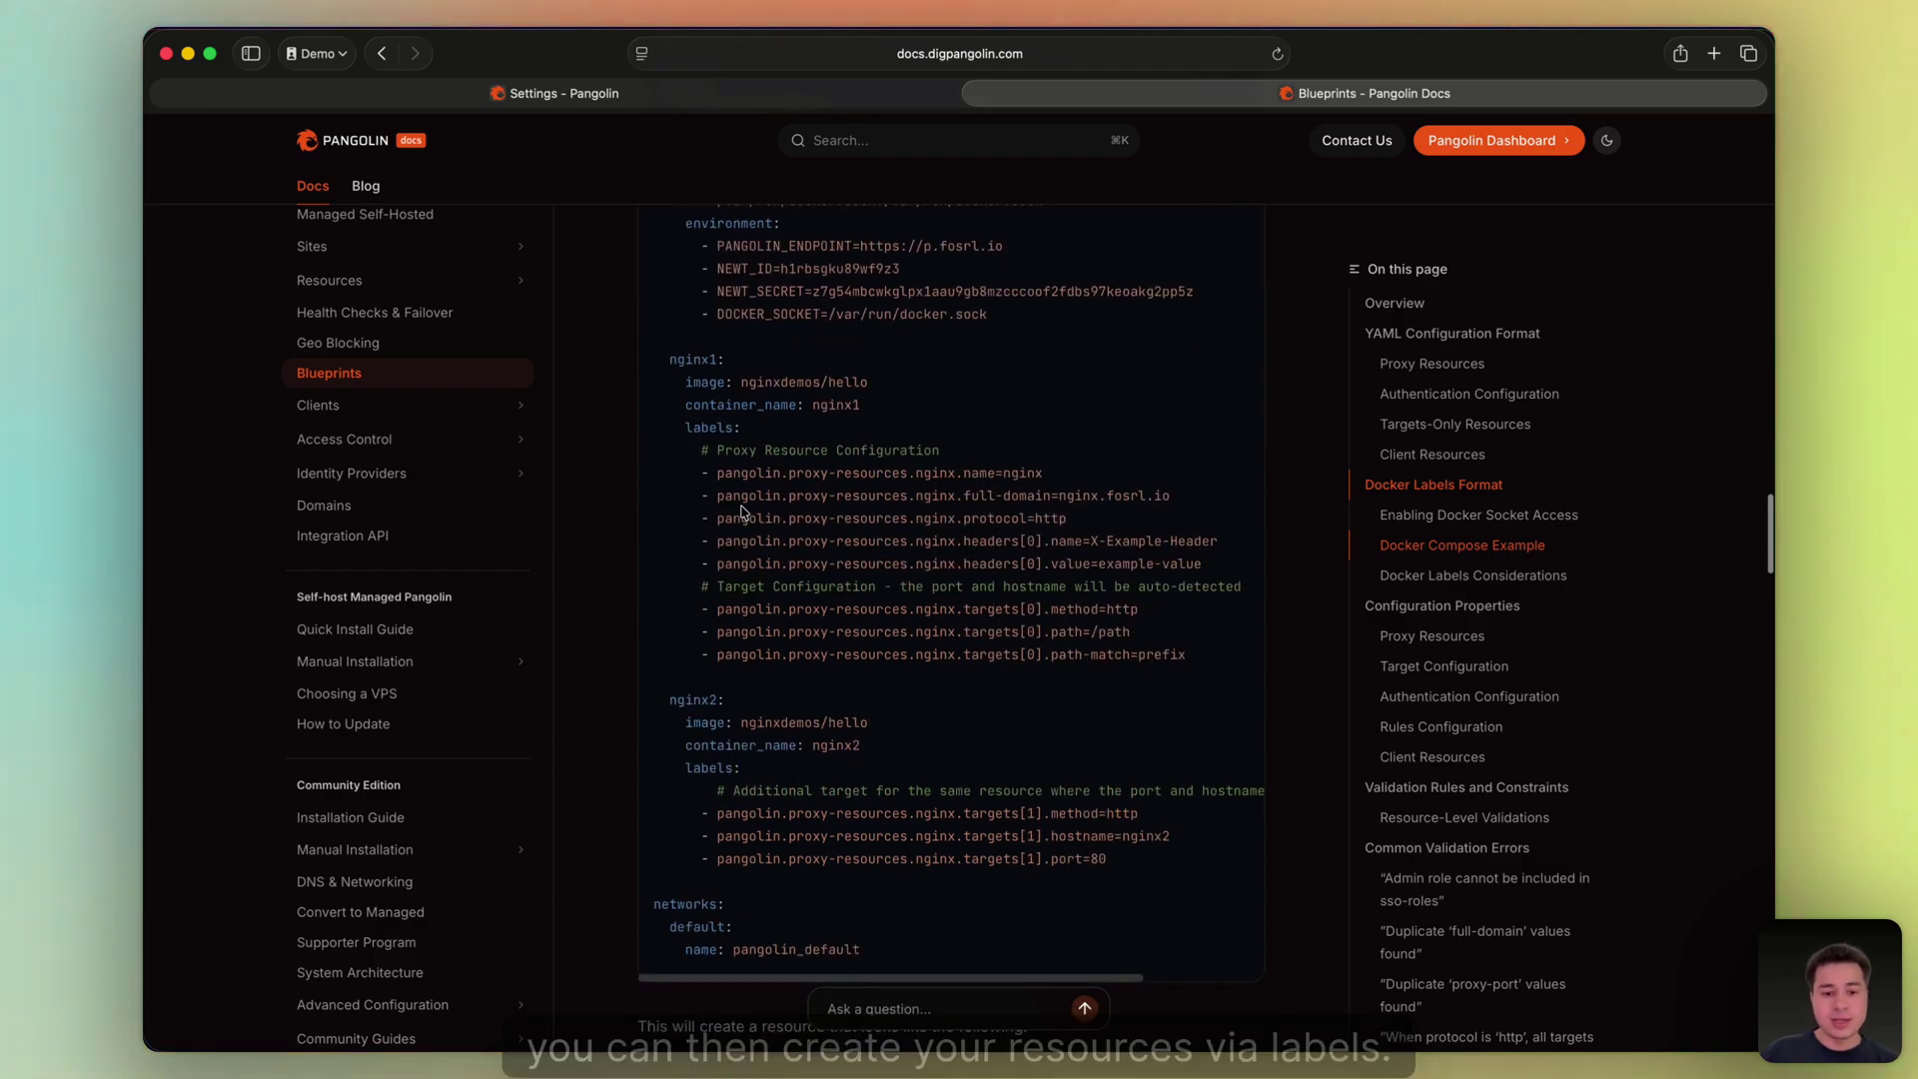
pyautogui.moveTo(719, 490); pyautogui.dragTo(989, 475)
pyautogui.moveTo(719, 518); pyautogui.dragTo(984, 541)
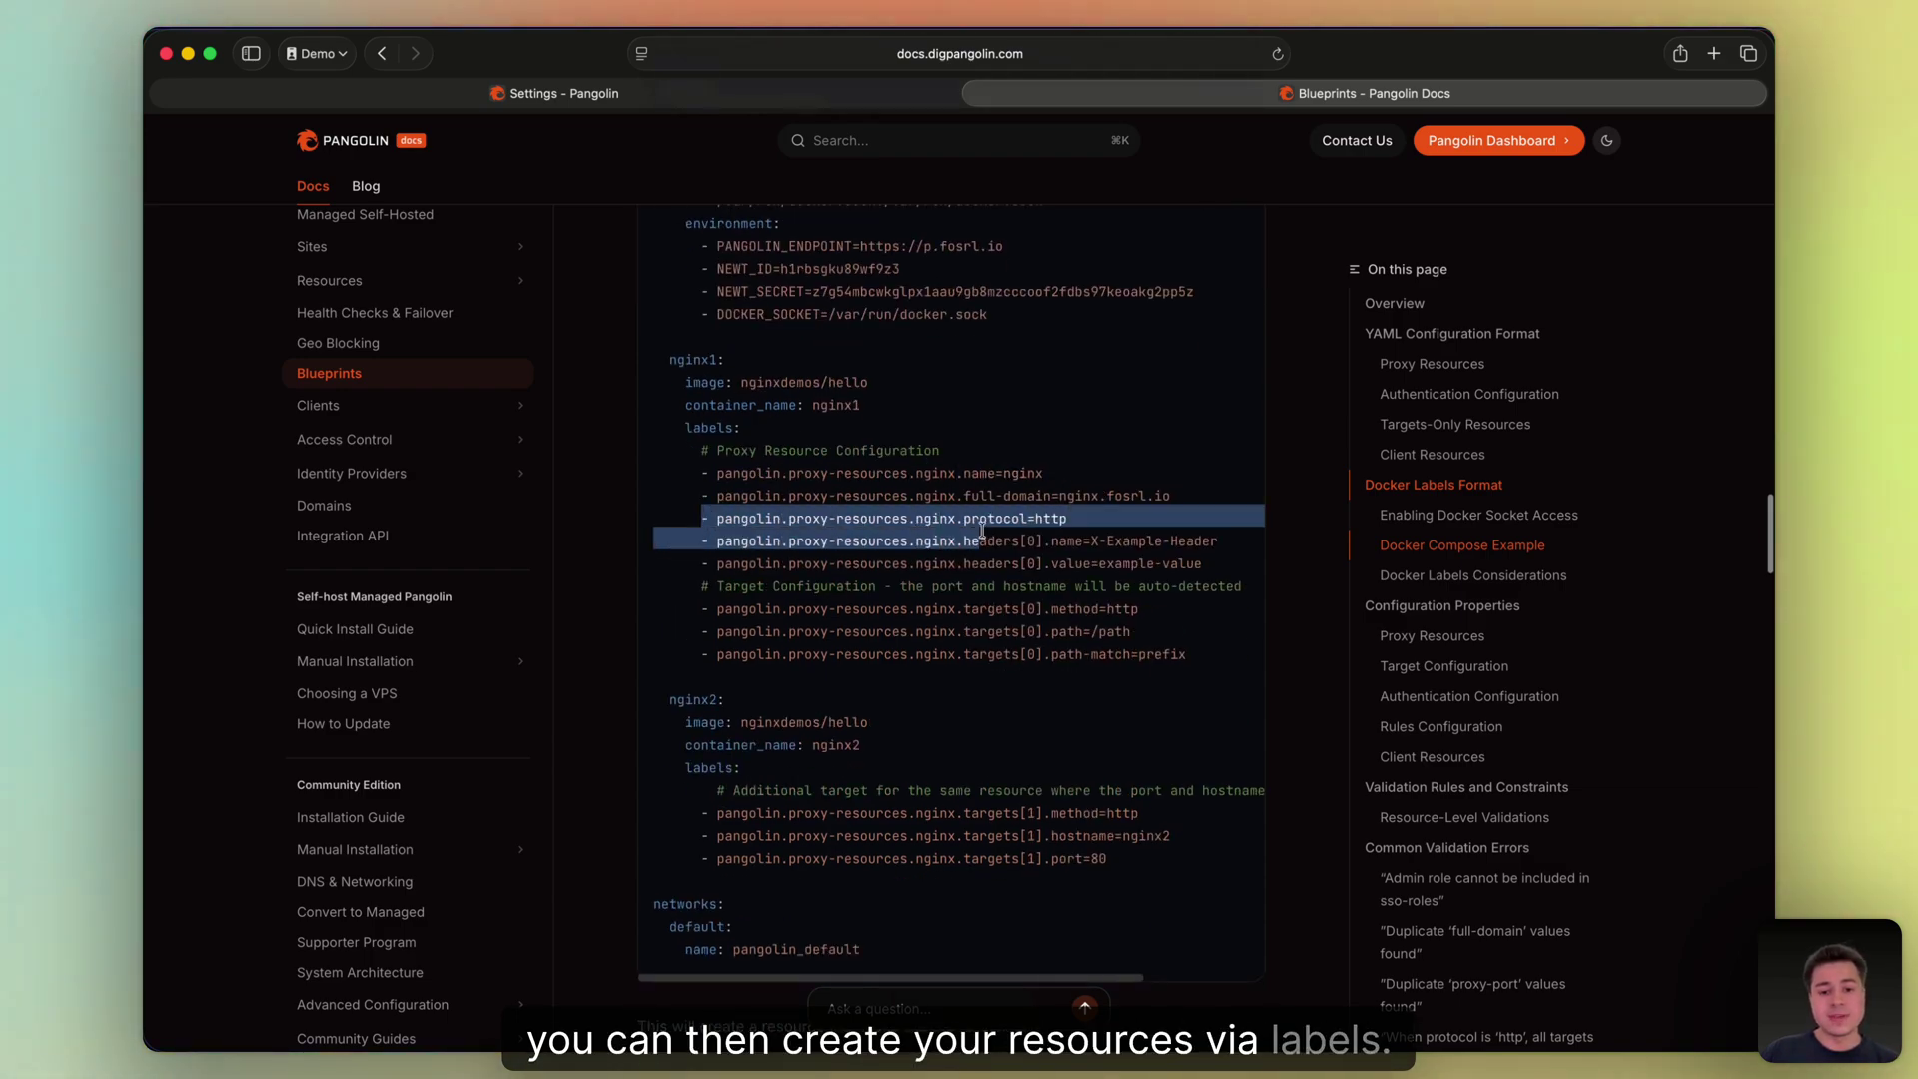
pyautogui.click(983, 543)
pyautogui.scroll(-1, 984, 547)
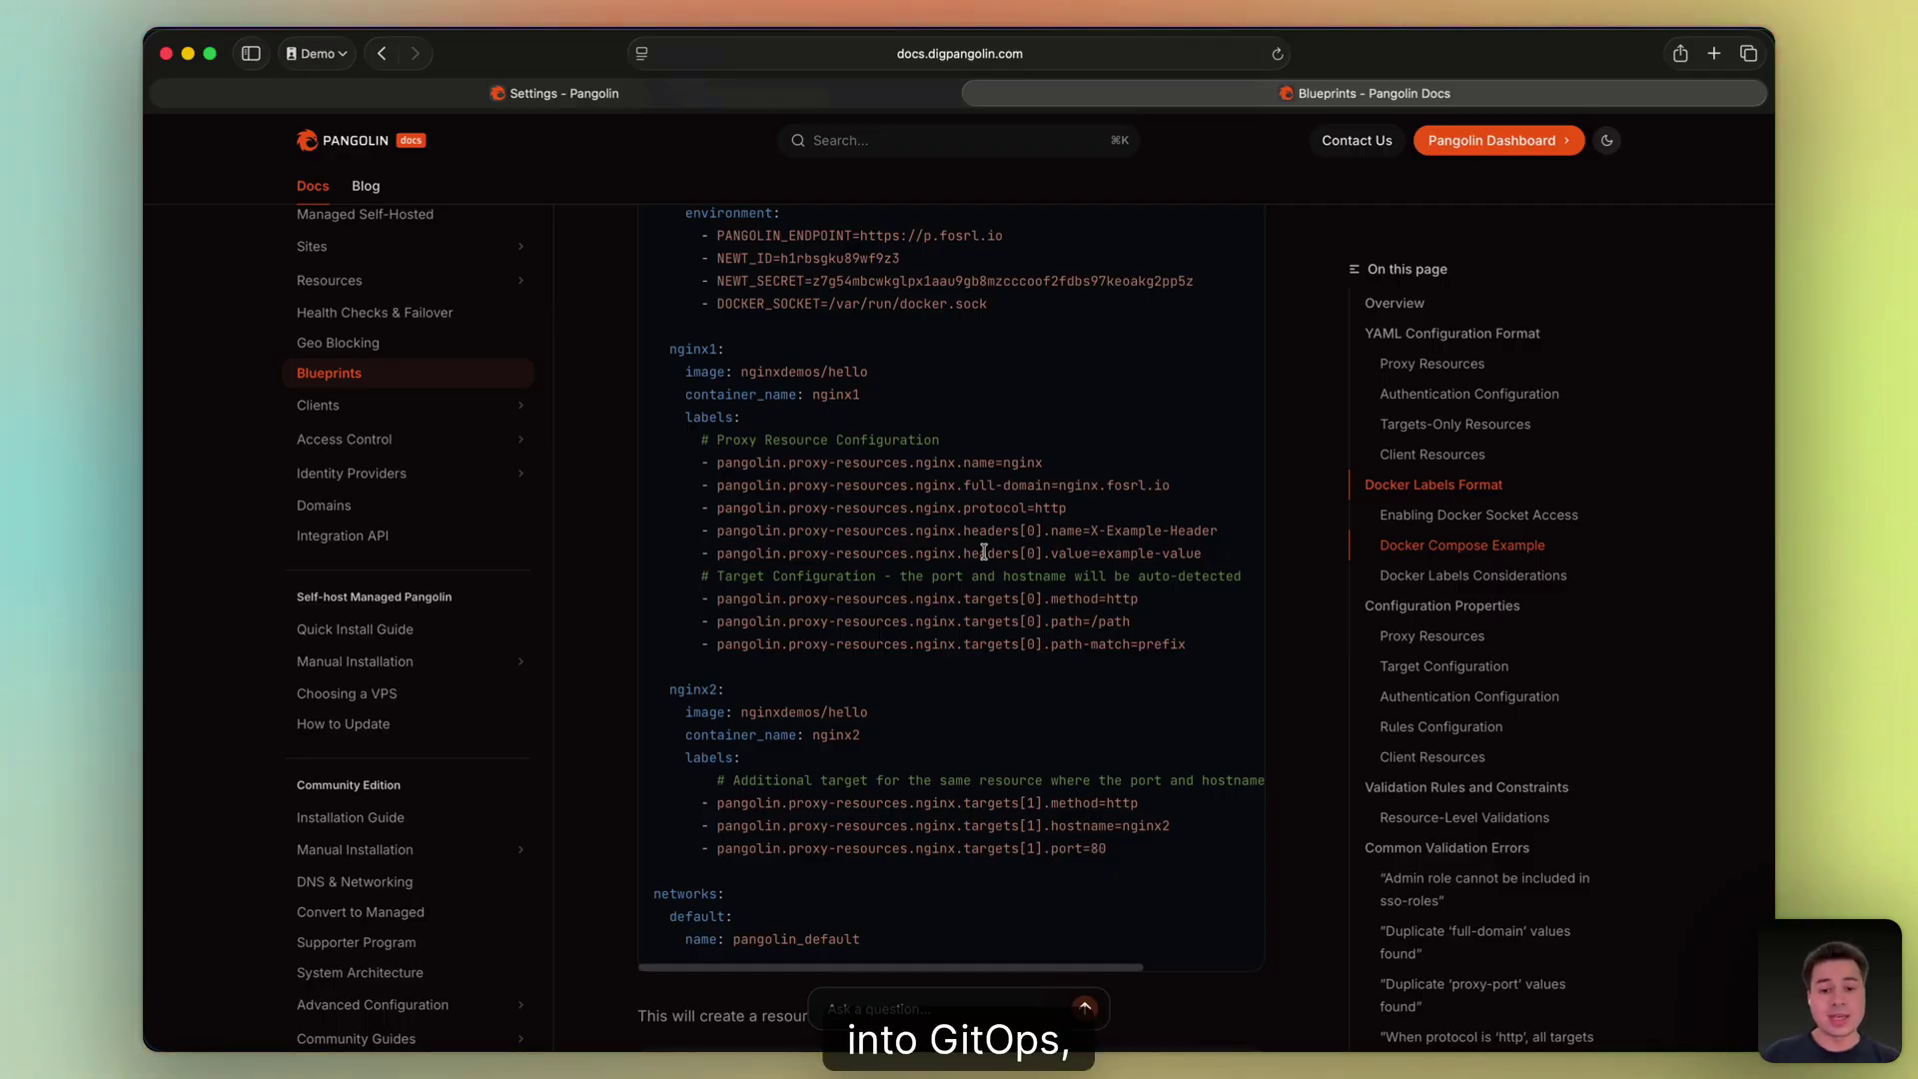
# Scroll through the Proxy Resources, Target Configuration and Authentication Configuration property tables
pyautogui.scroll(-15, 984, 552)
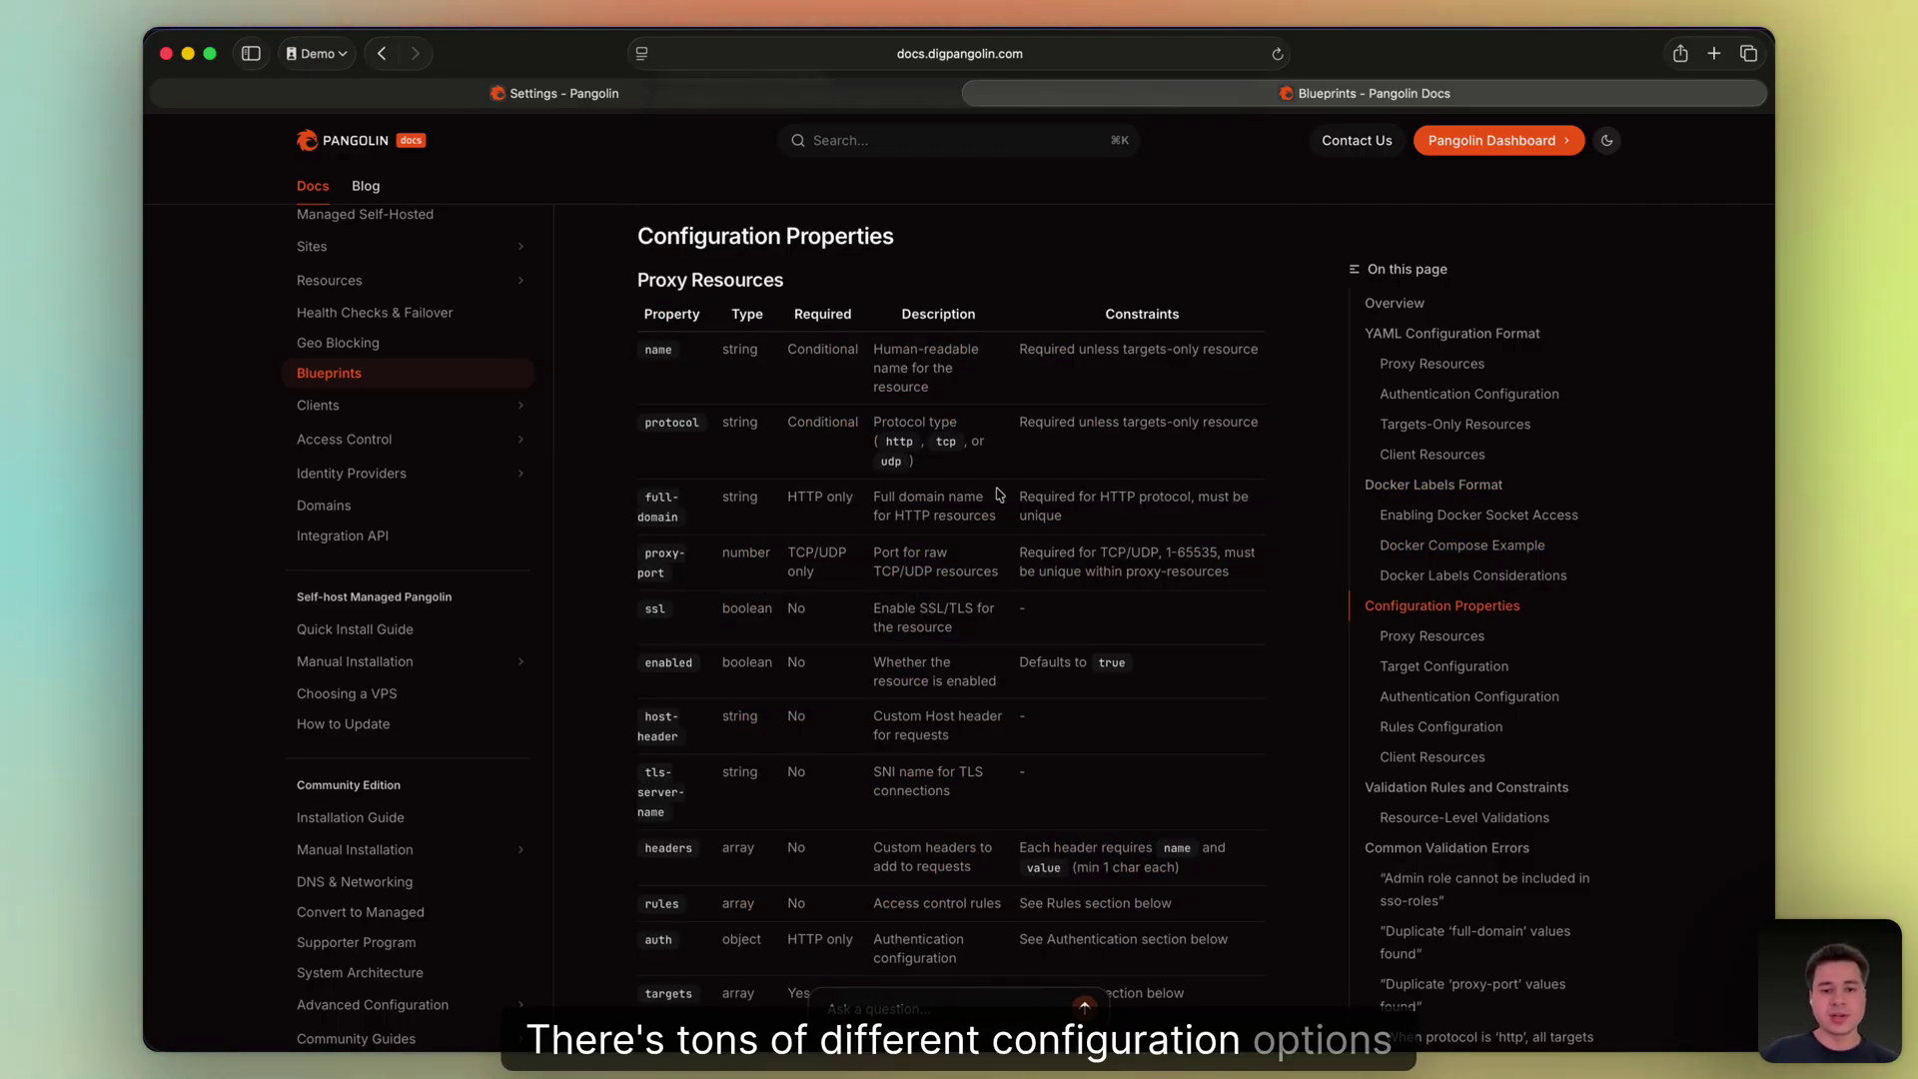
pyautogui.scroll(-3, 960, 469)
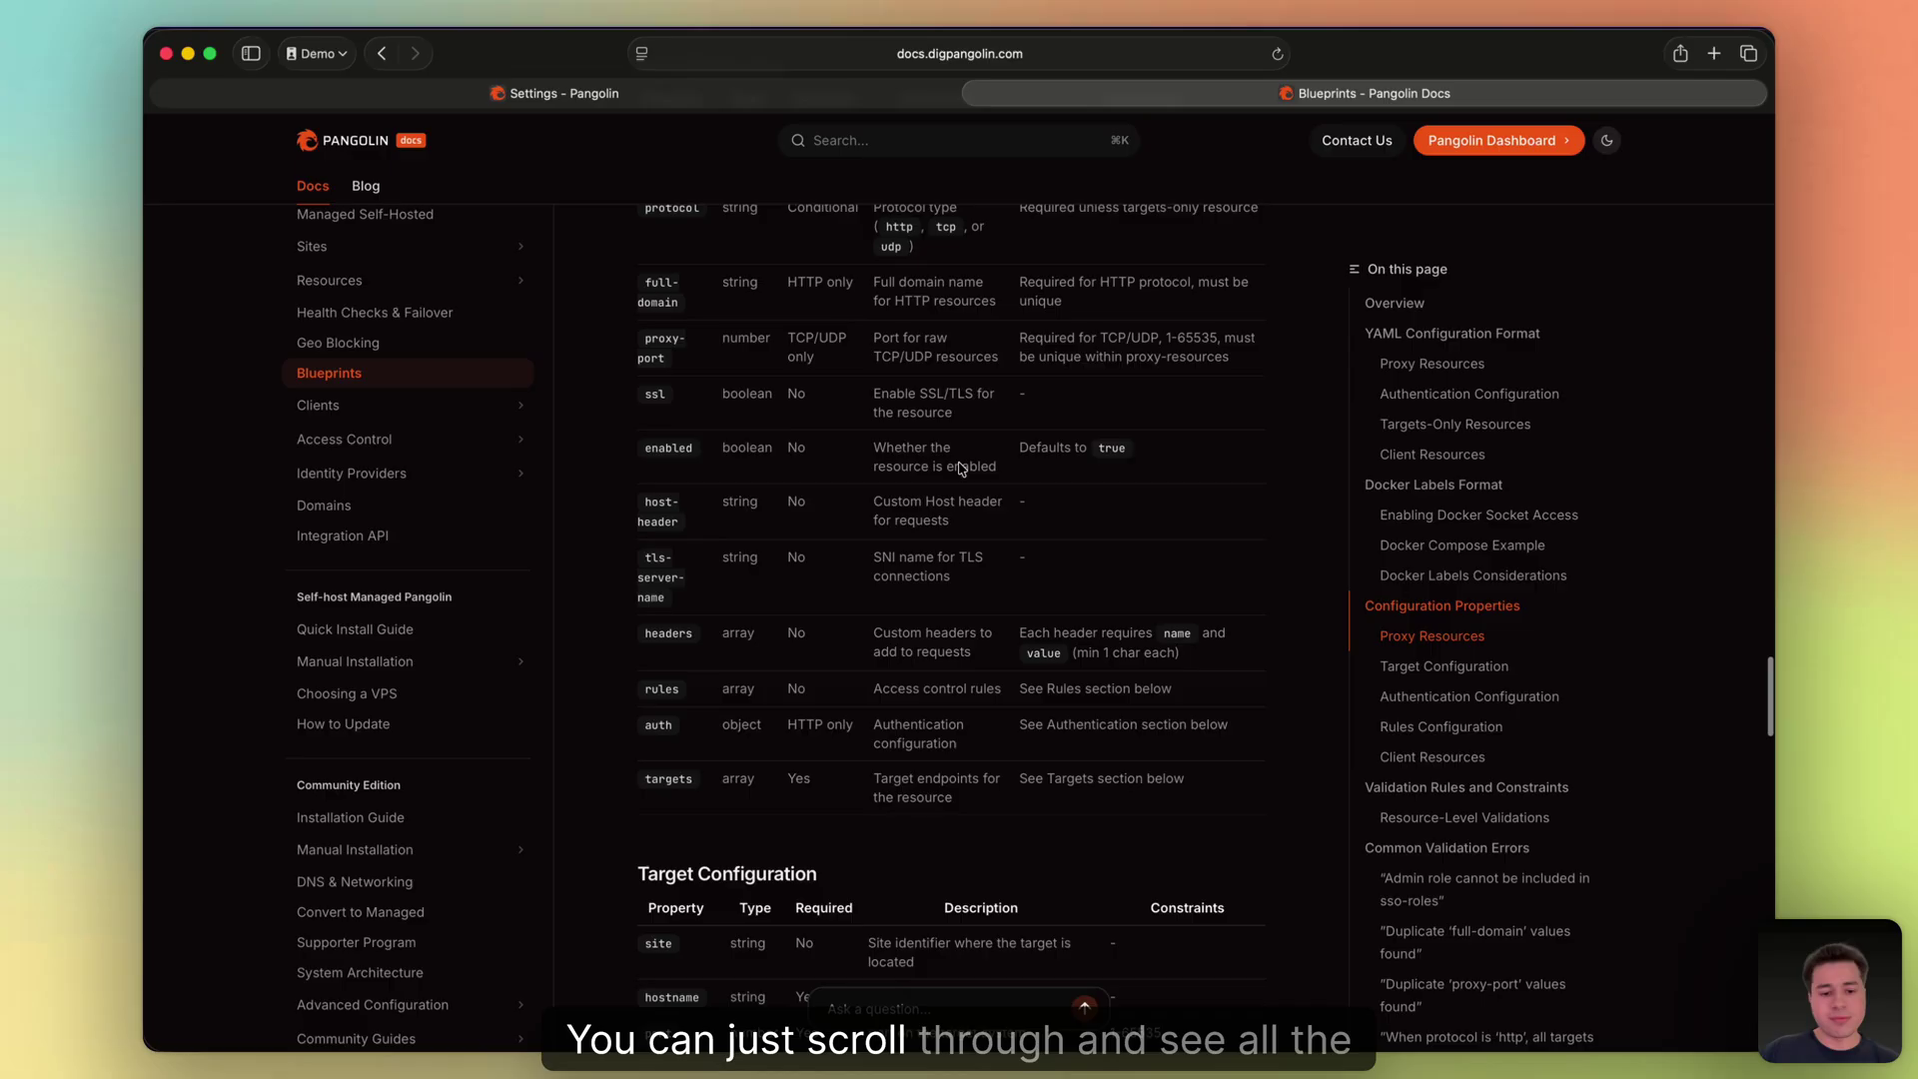
pyautogui.scroll(-8, 960, 468)
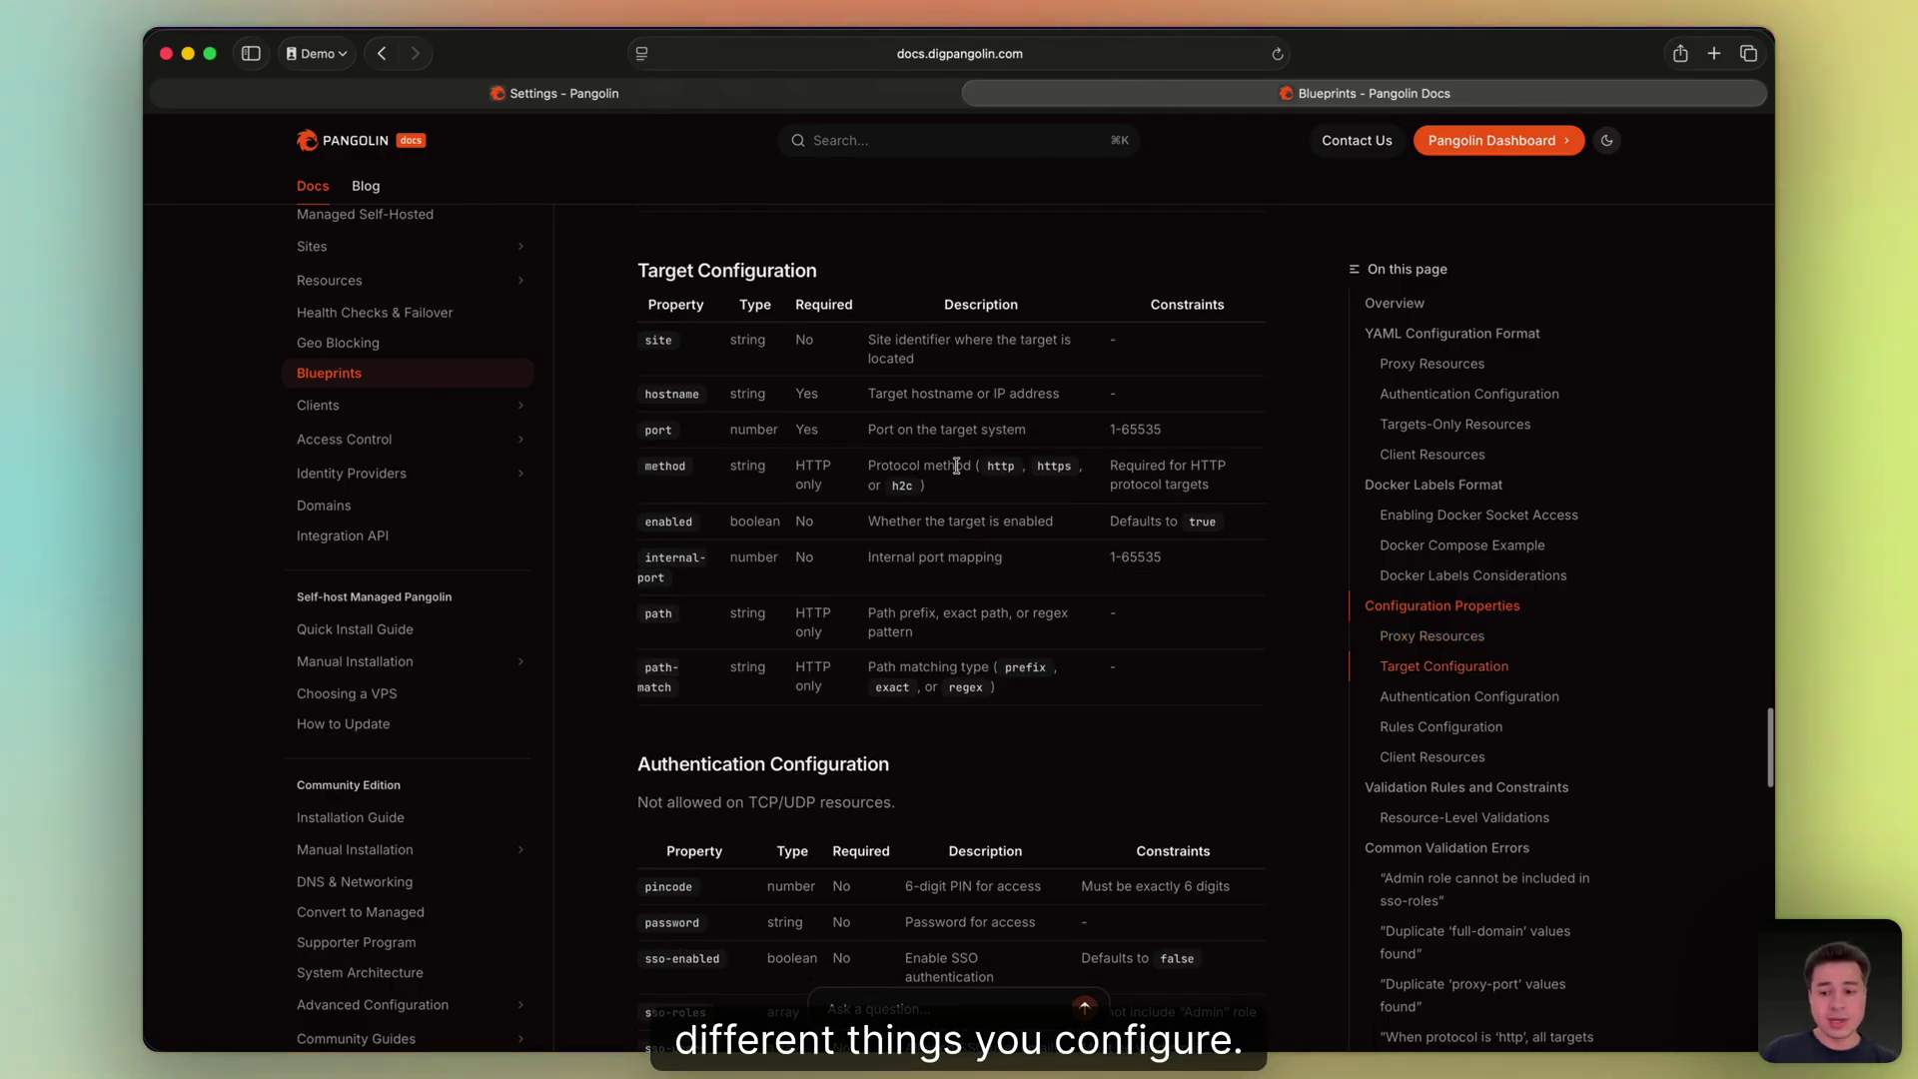
pyautogui.scroll(-1, 956, 465)
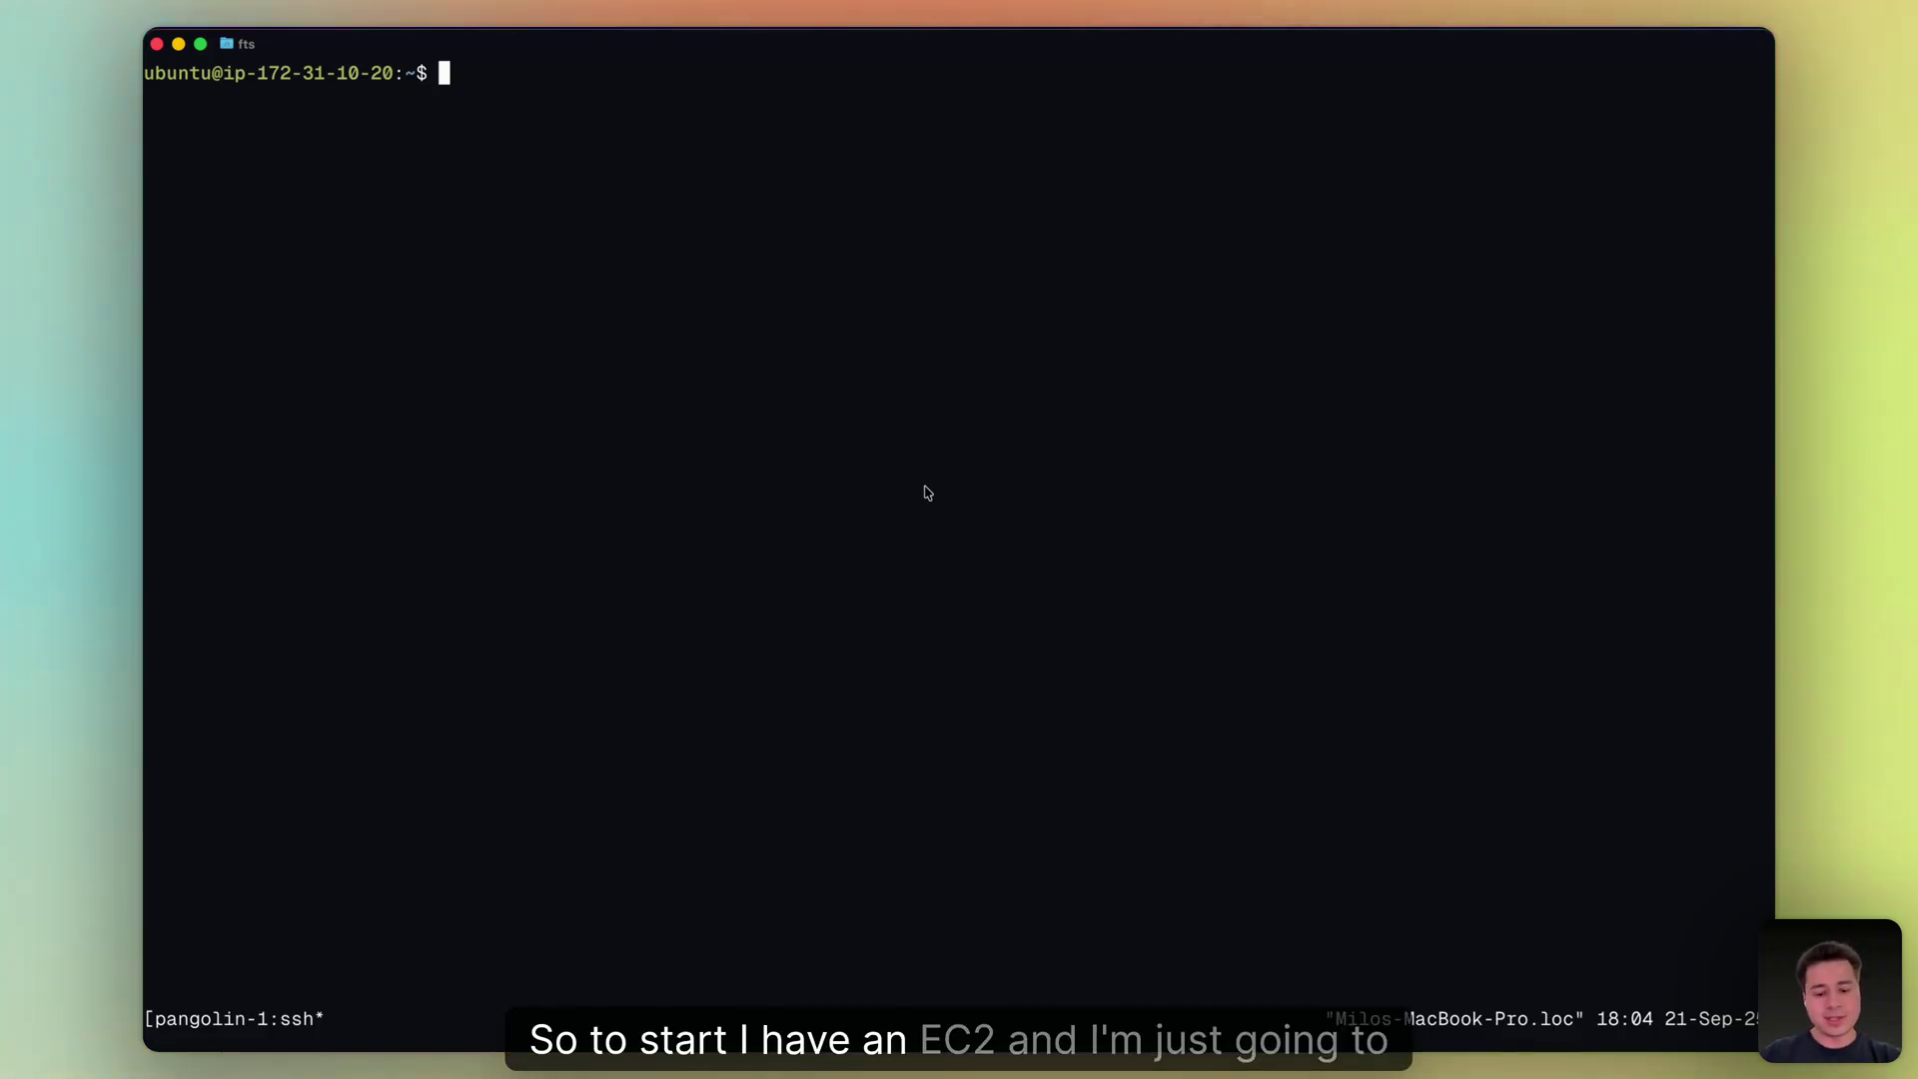
# Open docker-compose.yml in vim, completing the file name with Tab
pyautogui.press('Tab')
pyautogui.press('Return')
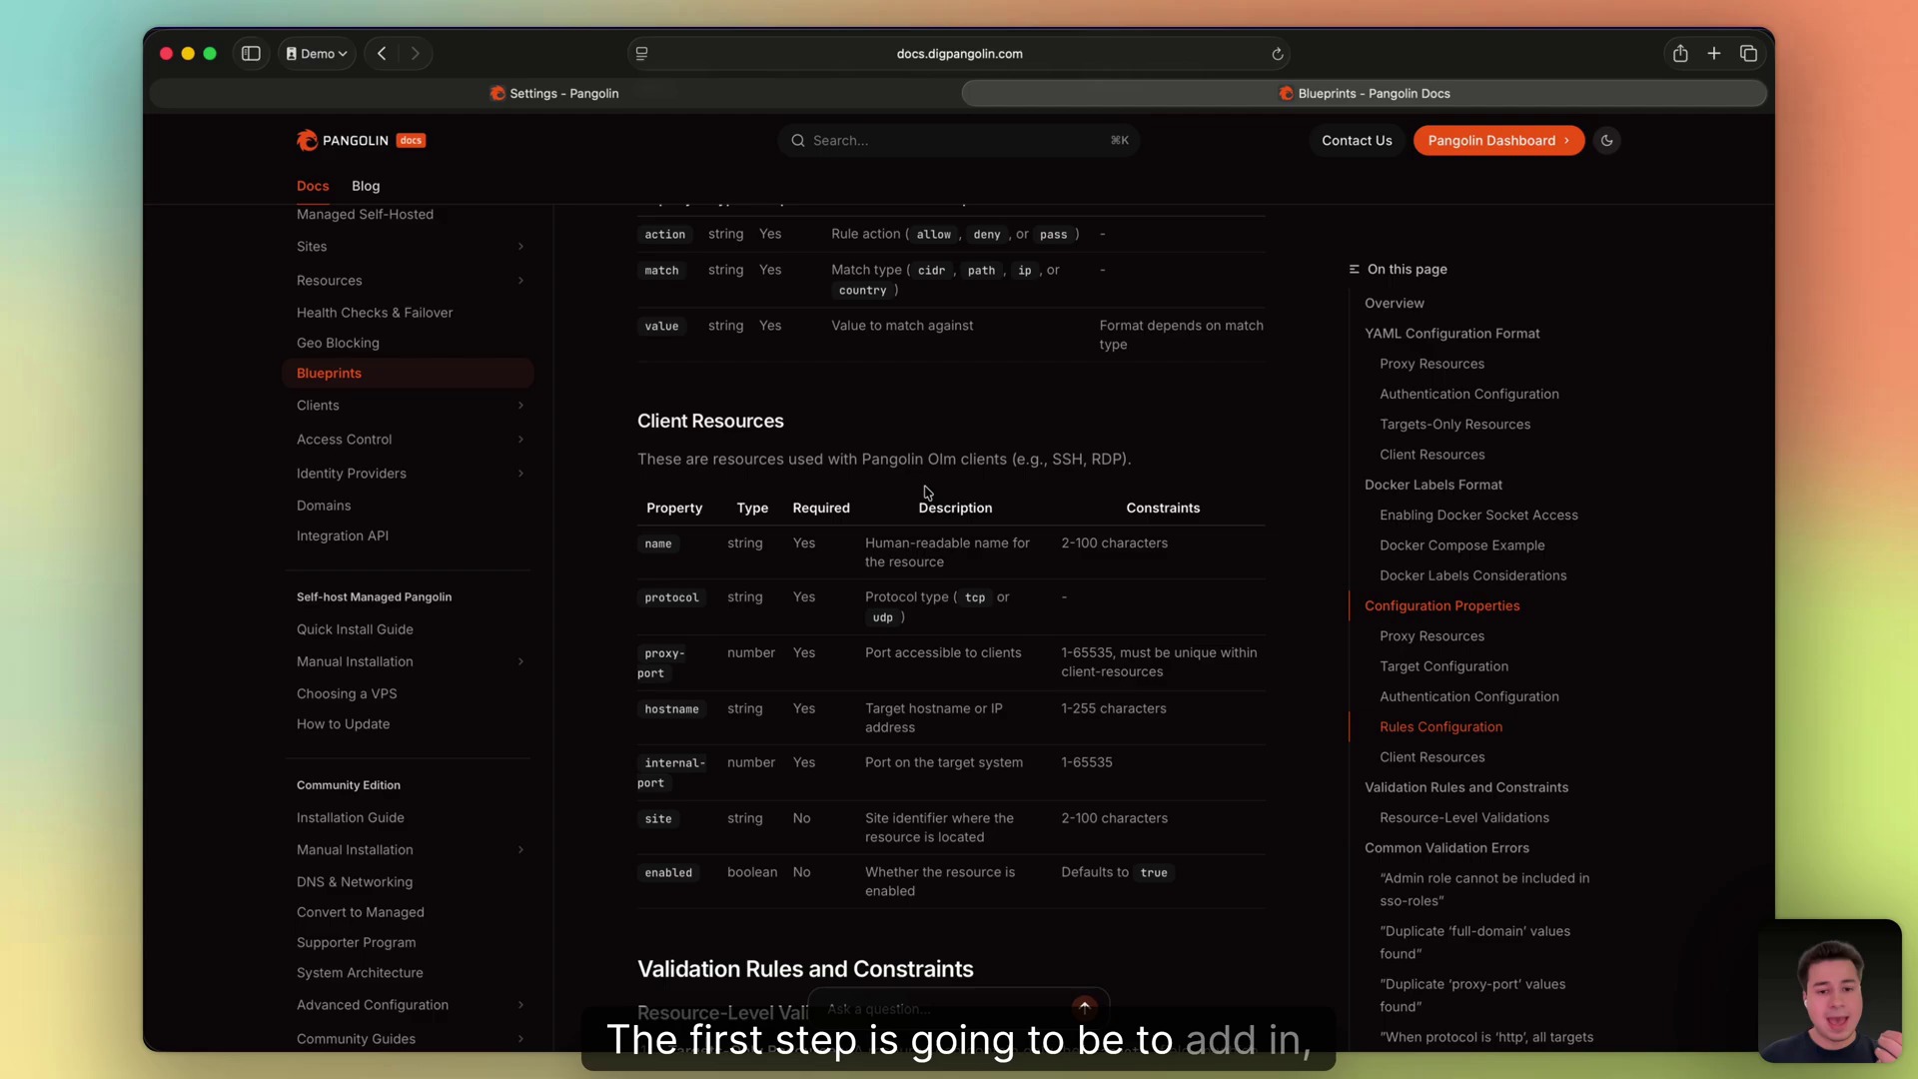
# Select newt's volumes entry mounting /var/run/docker.sock in the Docker Compose example
pyautogui.scroll(20, 925, 491)
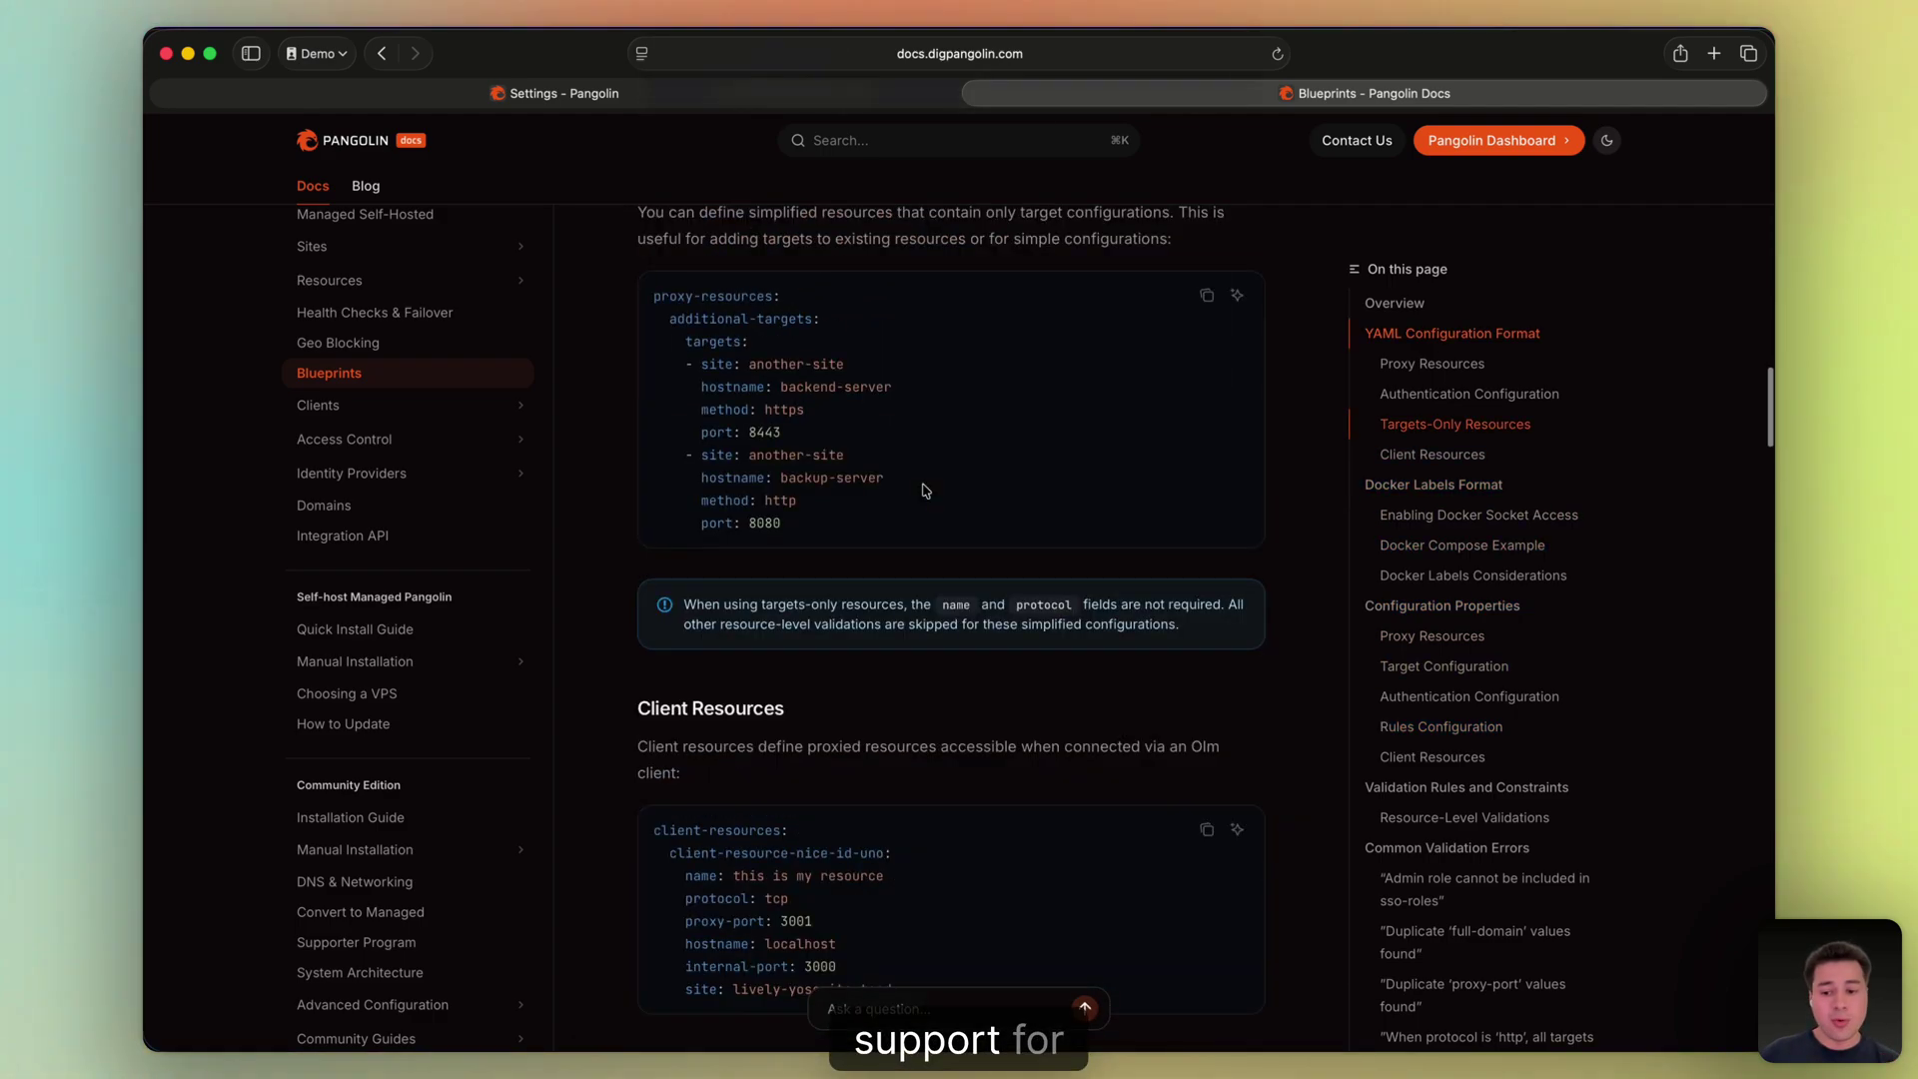
pyautogui.scroll(15, 925, 492)
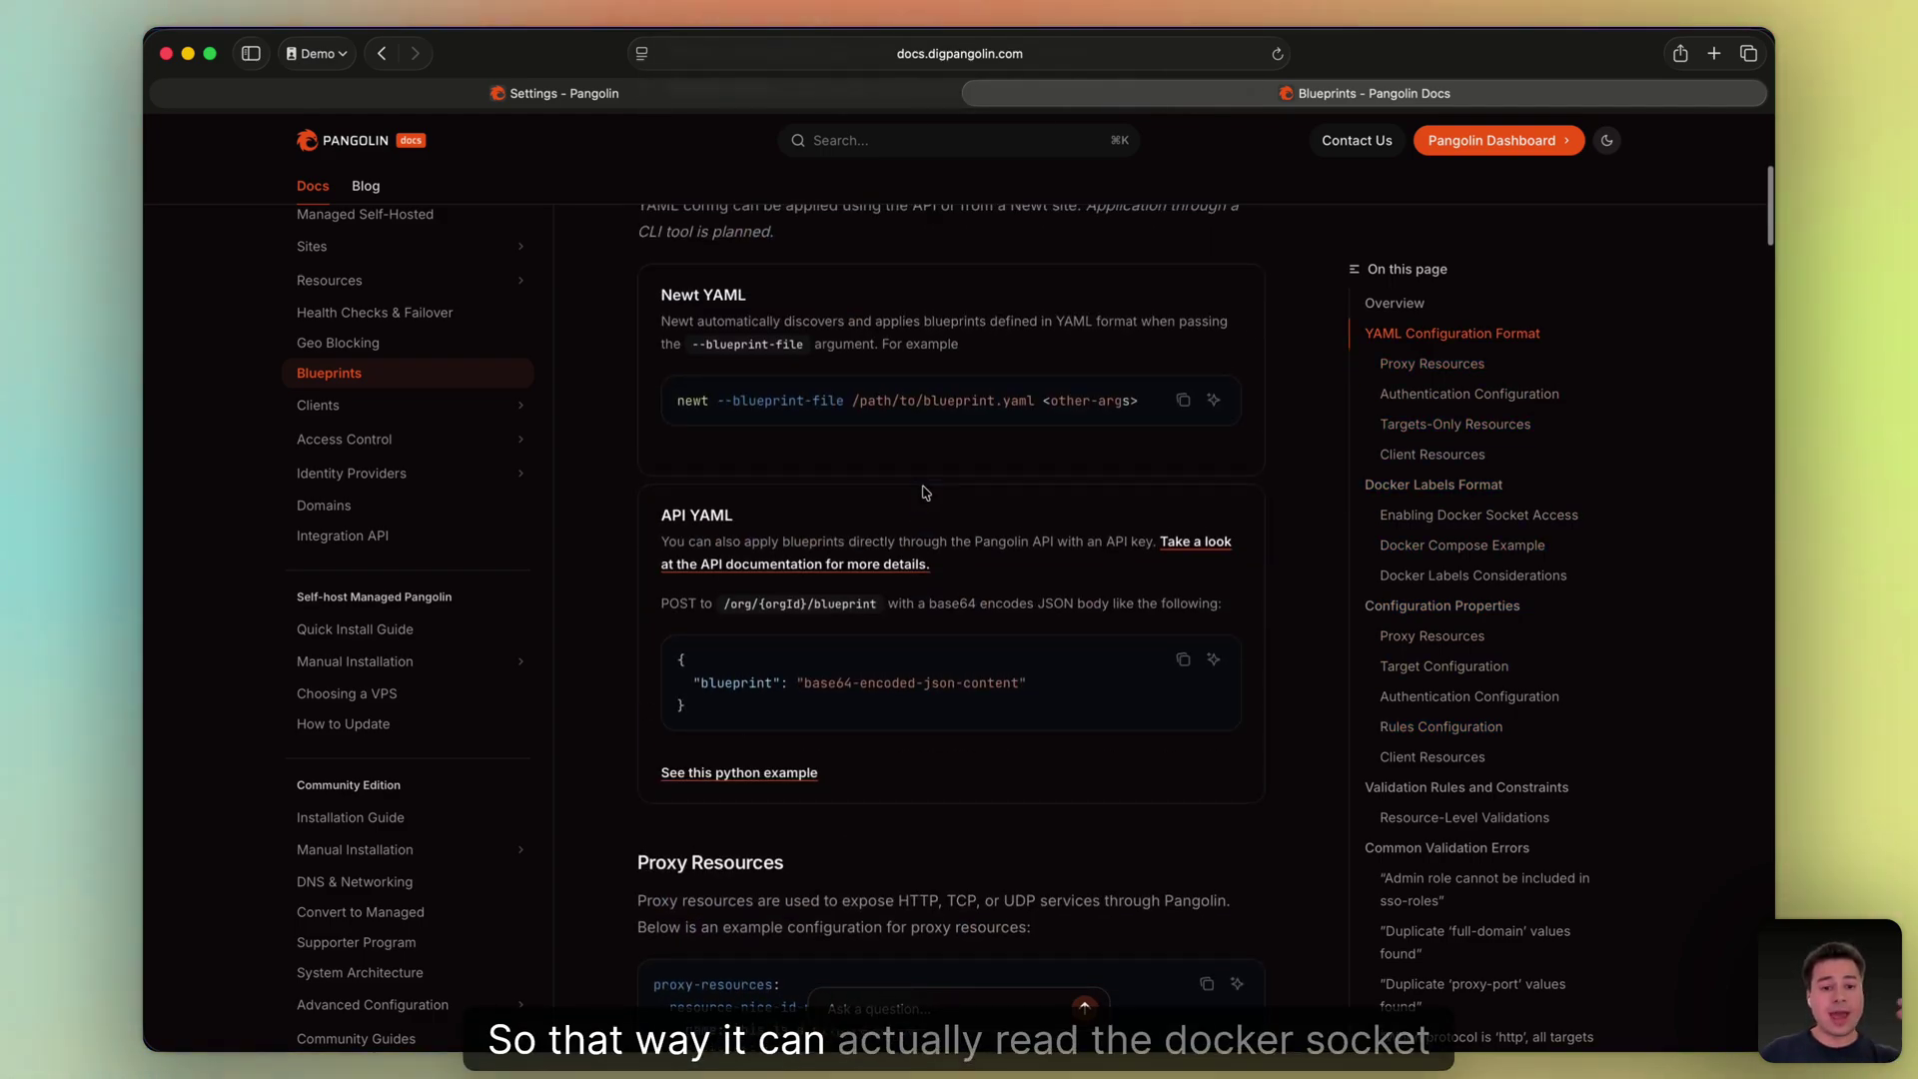
pyautogui.scroll(6, 925, 501)
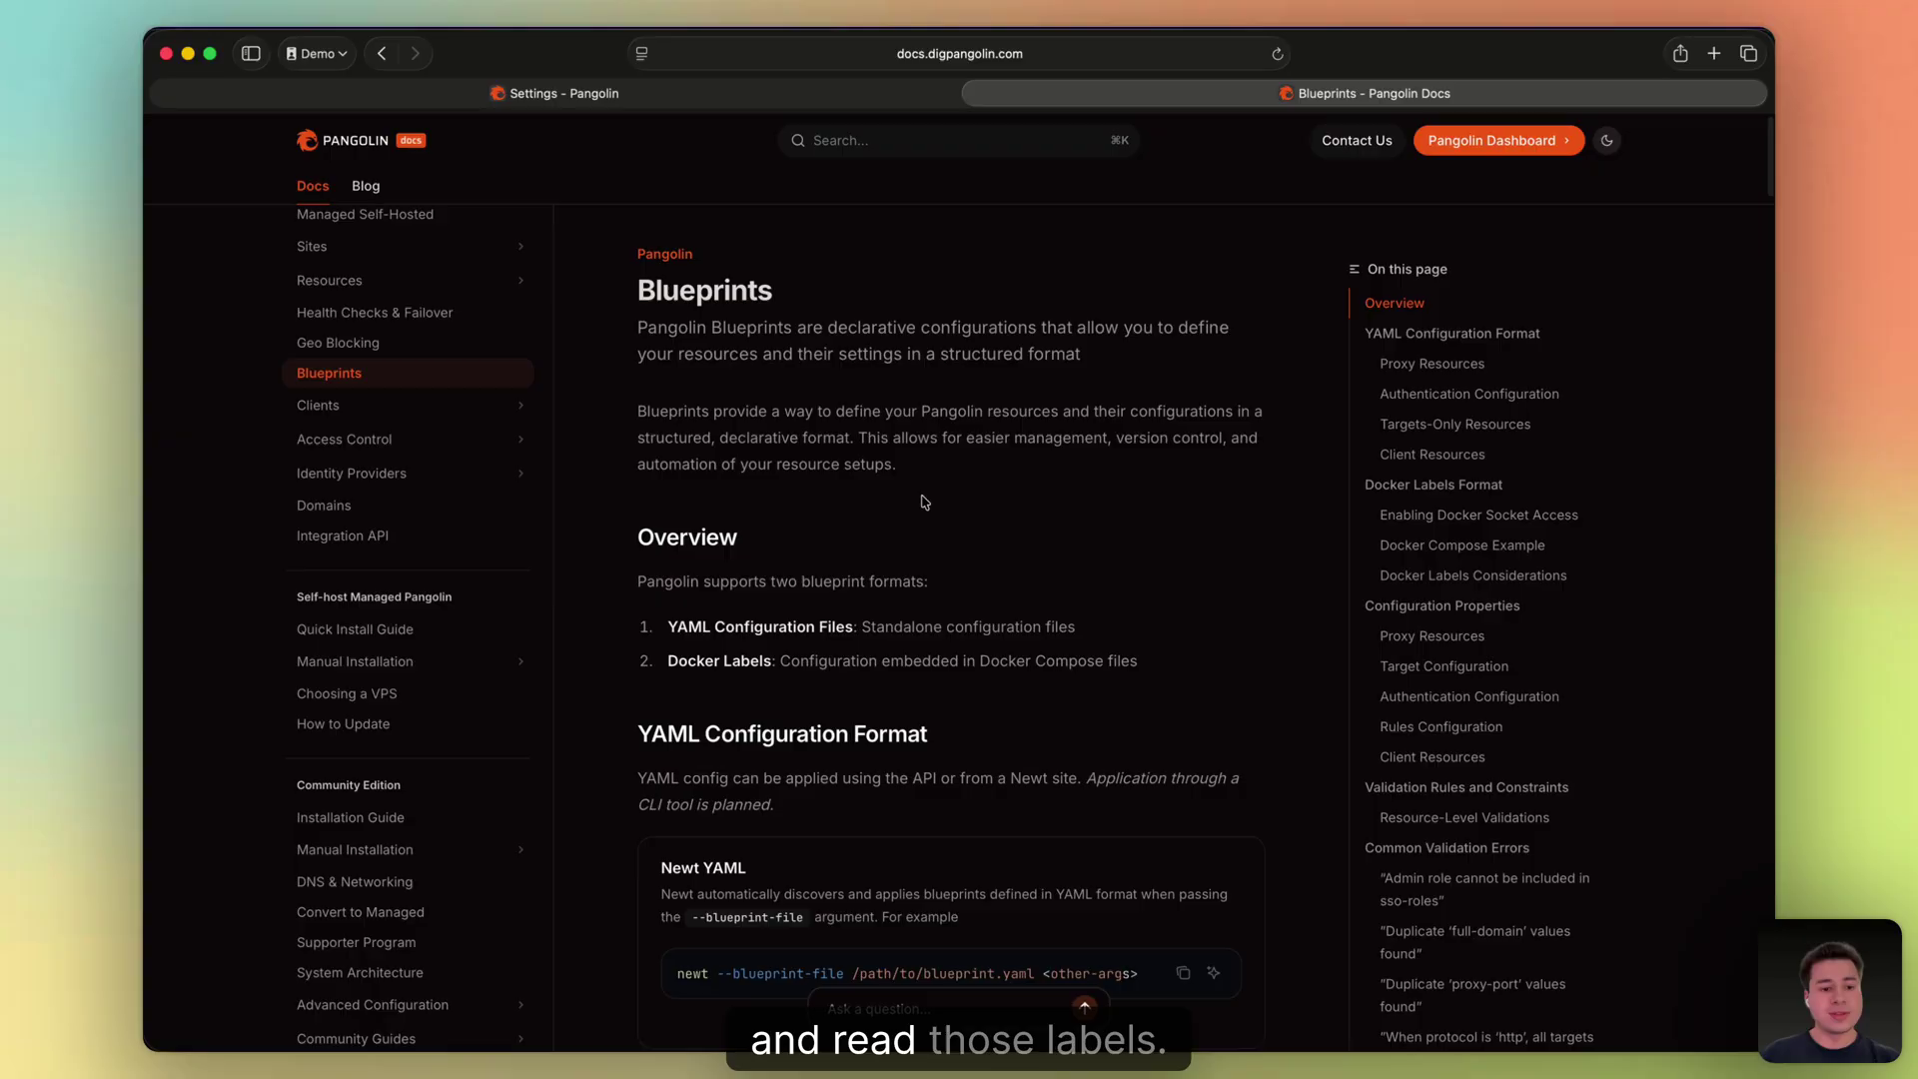
pyautogui.scroll(-20, 925, 502)
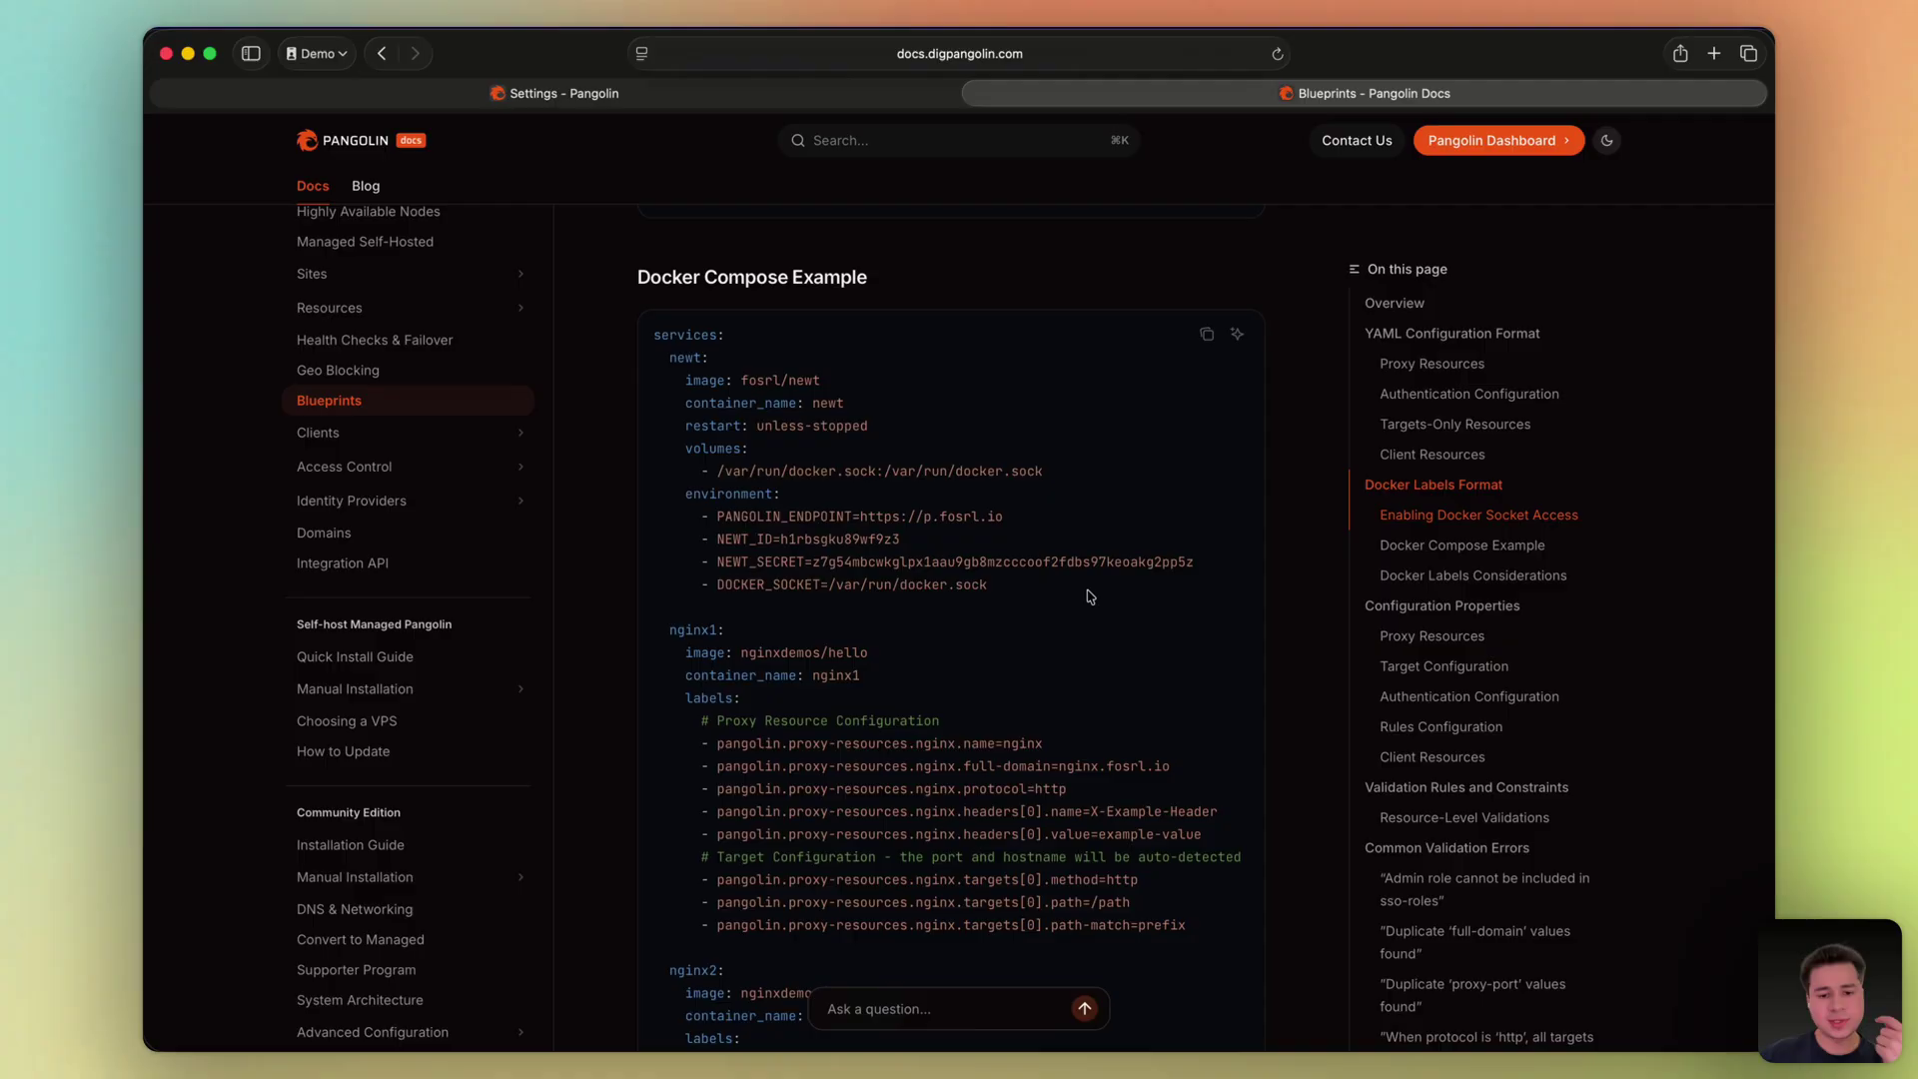
pyautogui.moveTo(1045, 466); pyautogui.dragTo(643, 446)
pyautogui.press('super+c')
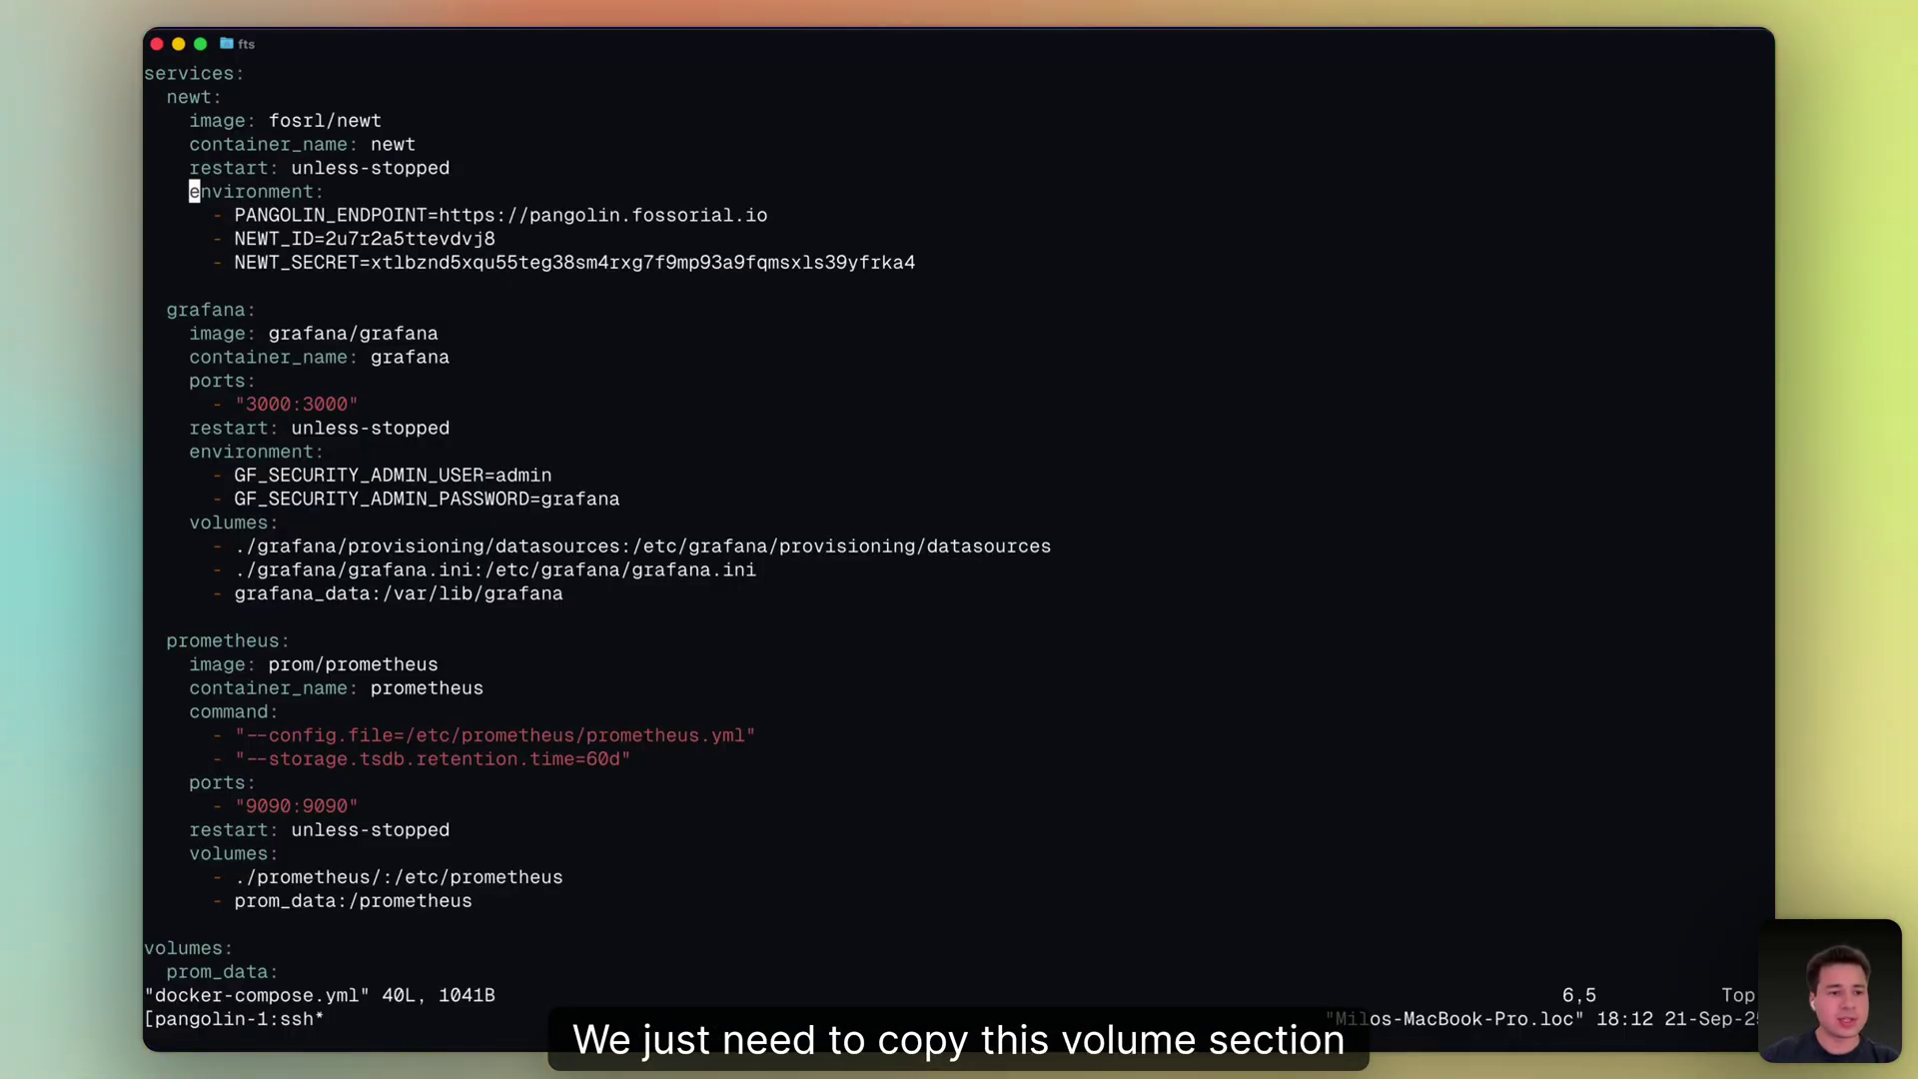
# Paste the /var/run/docker.sock volumes entry into newt's service
pyautogui.press('O')
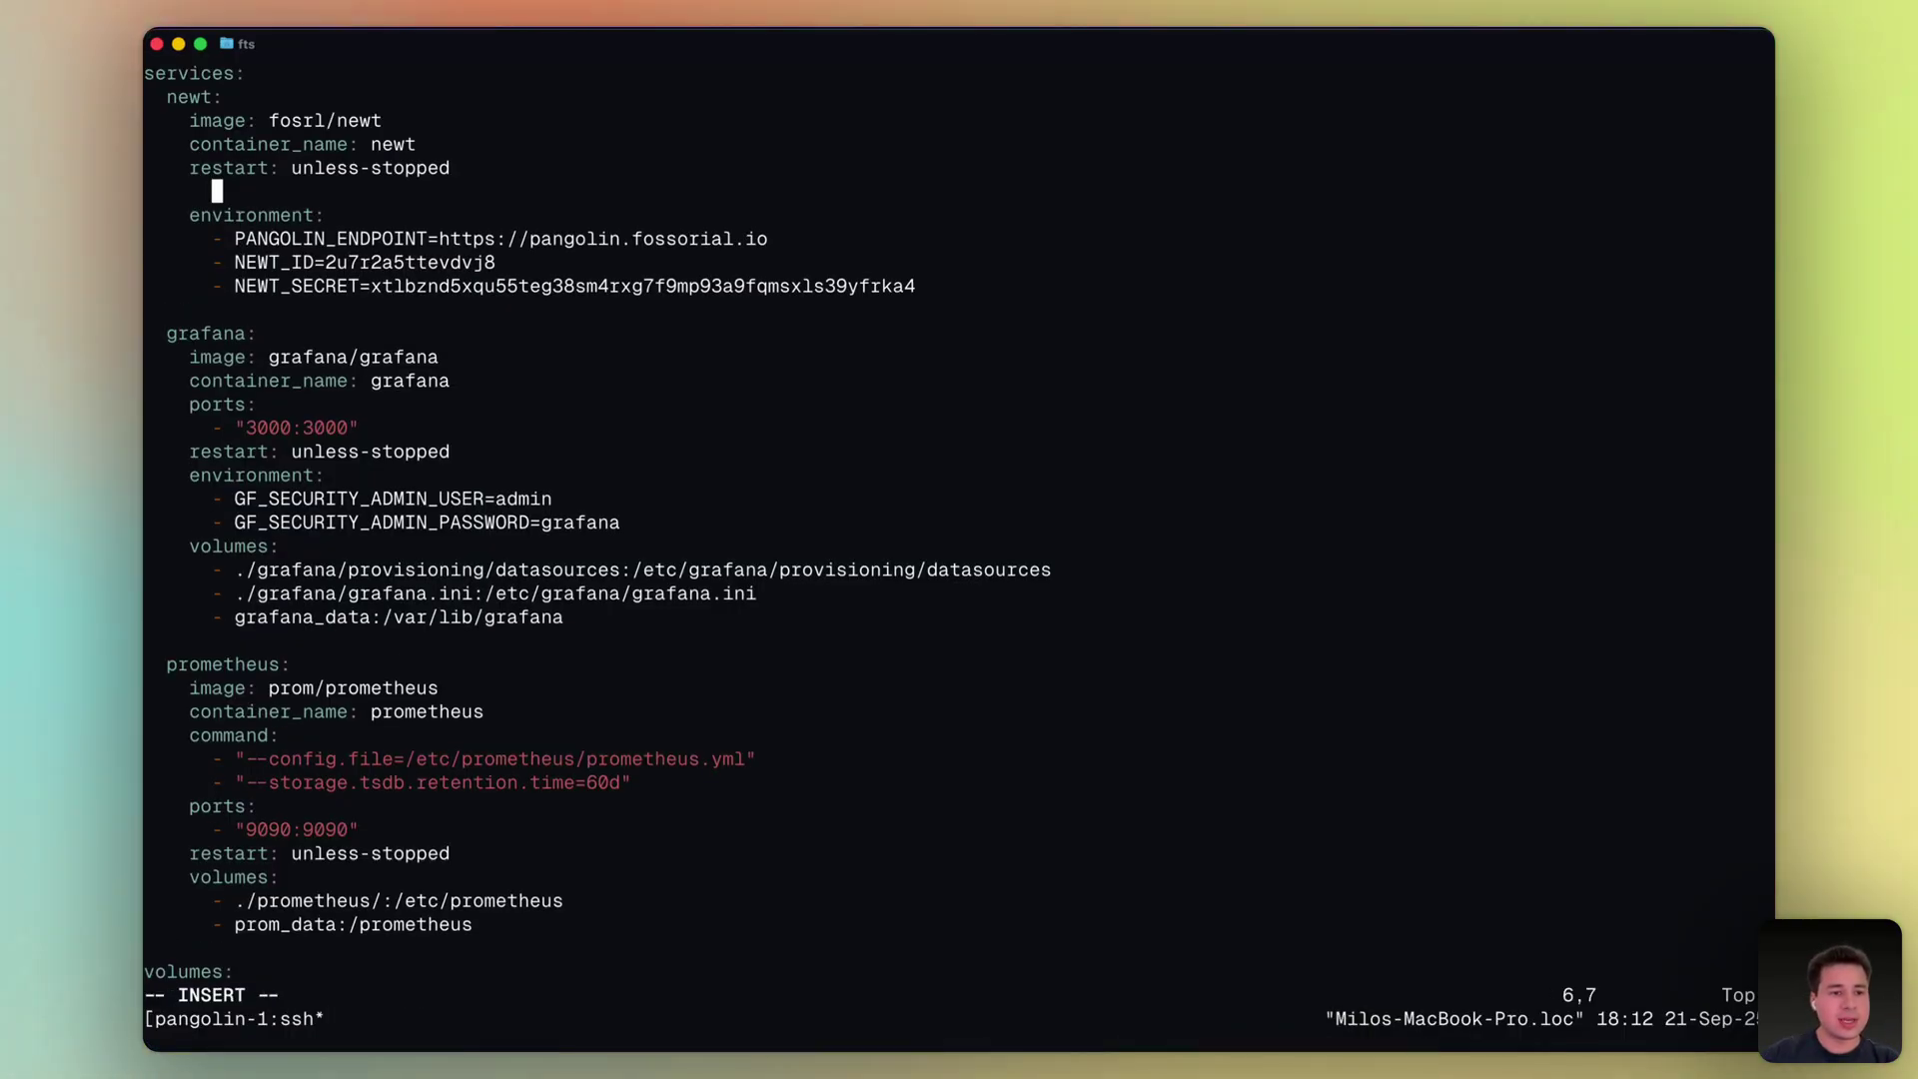
pyautogui.press('super+v')
pyautogui.press('Escape')
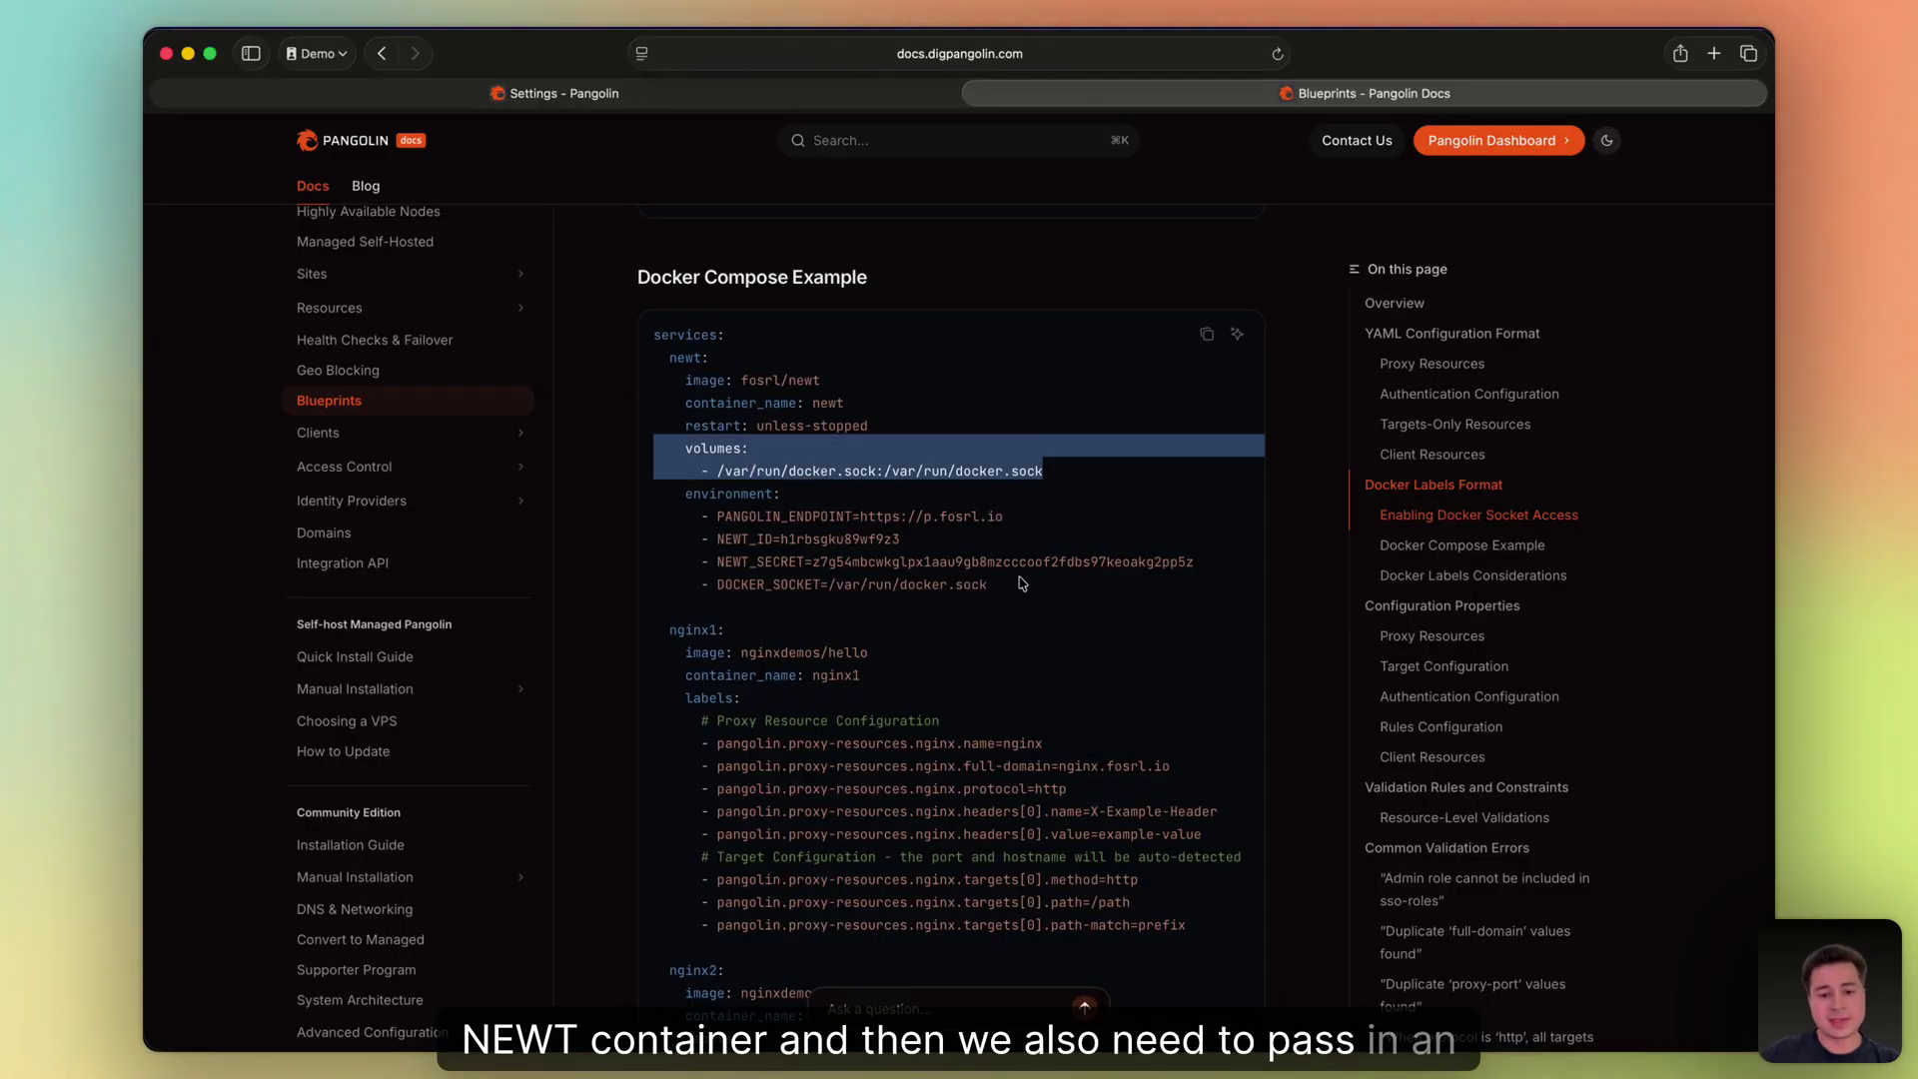
# Add DOCKER_SOCKET=/var/run/docker.sock to newt's environment and save with :w
pyautogui.moveTo(1021, 584); pyautogui.dragTo(650, 587)
pyautogui.press('super+c')
pyautogui.press('super+Tab')
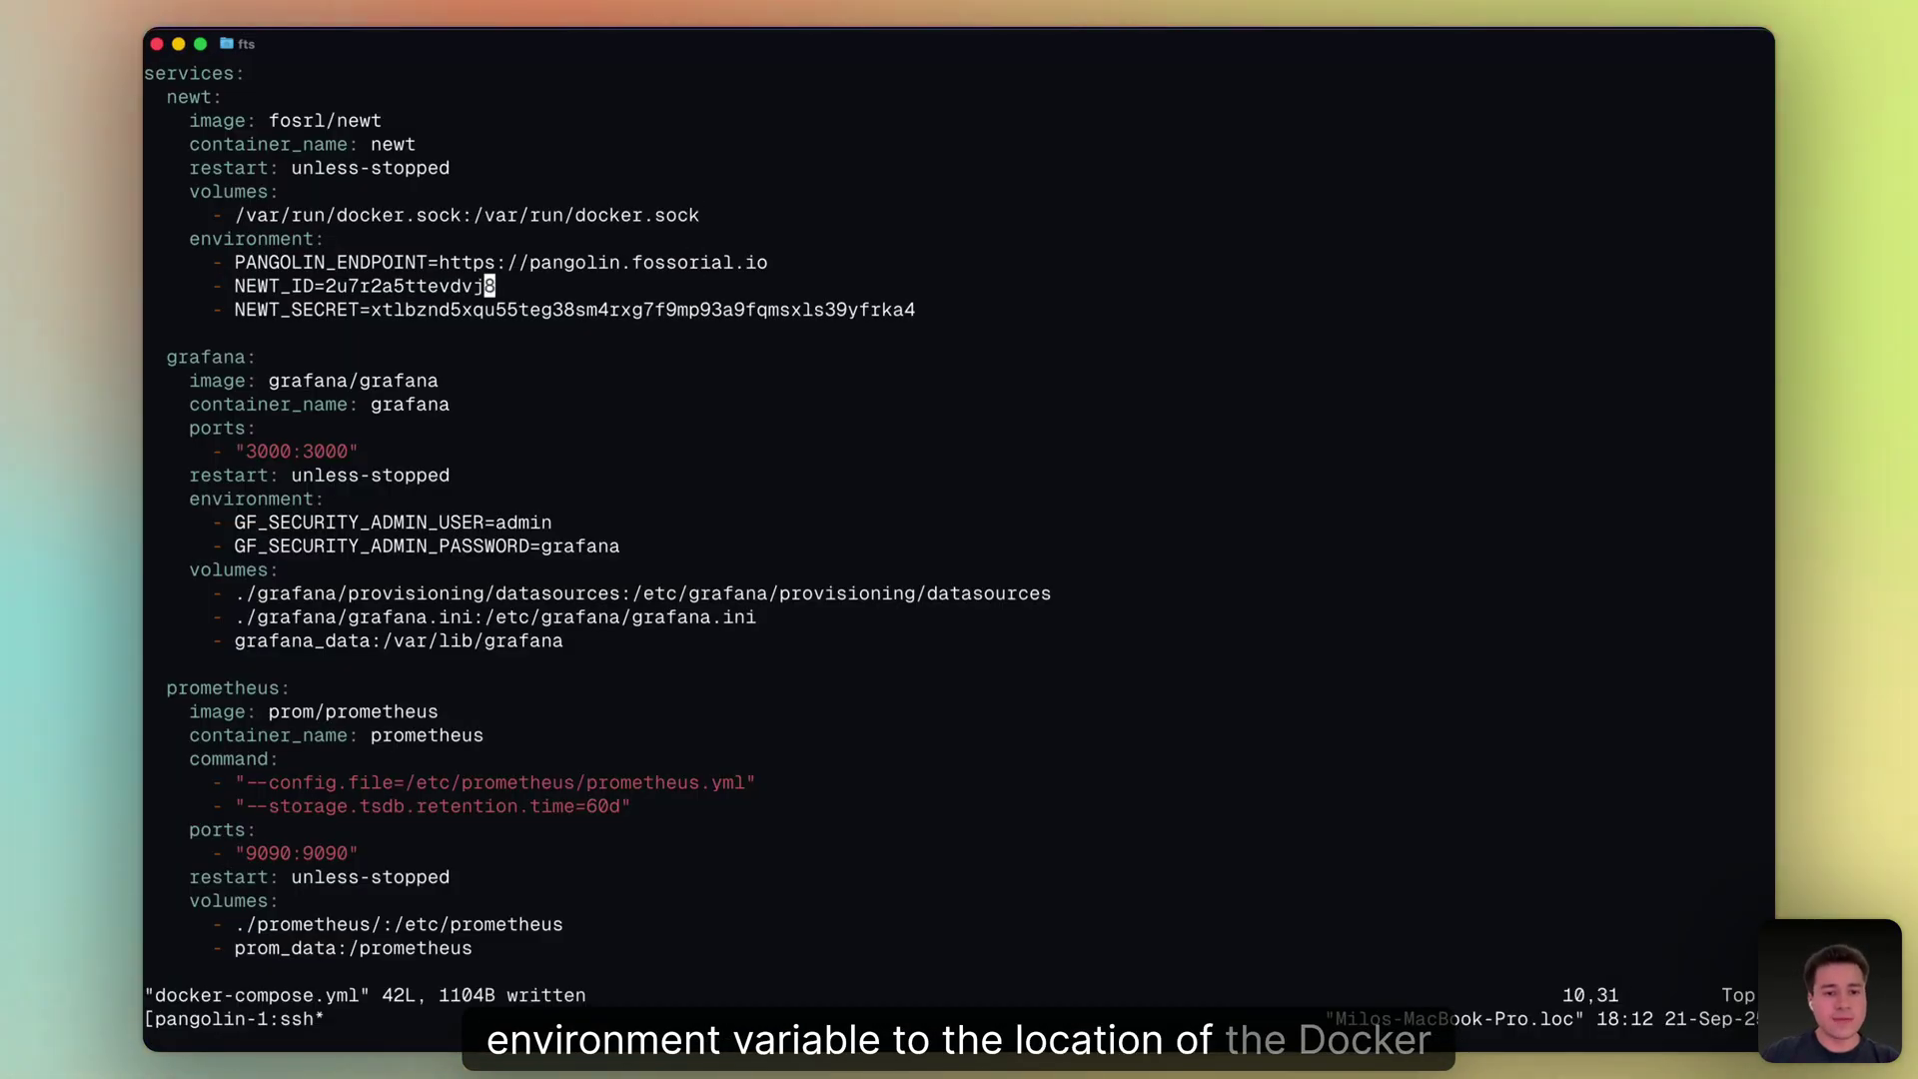
pyautogui.press('o')
pyautogui.press('super+v')
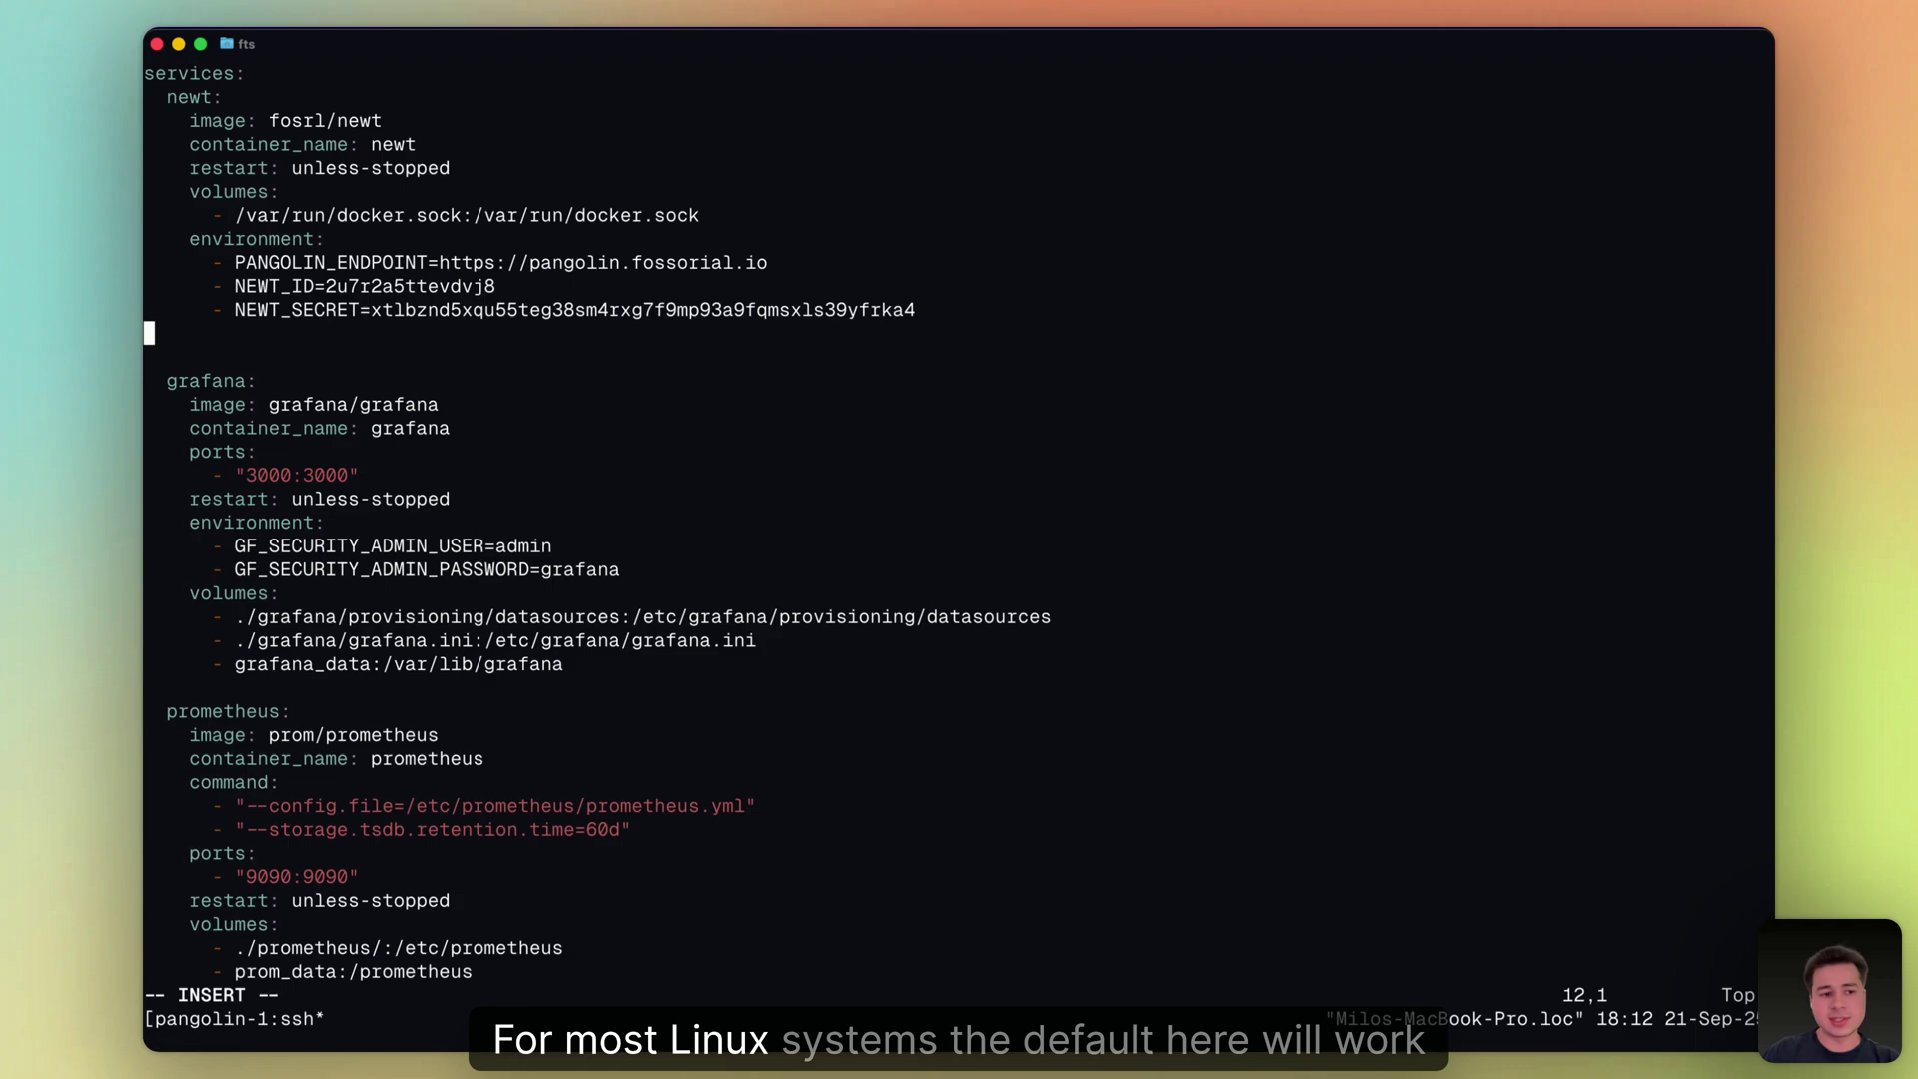
pyautogui.press('Escape')
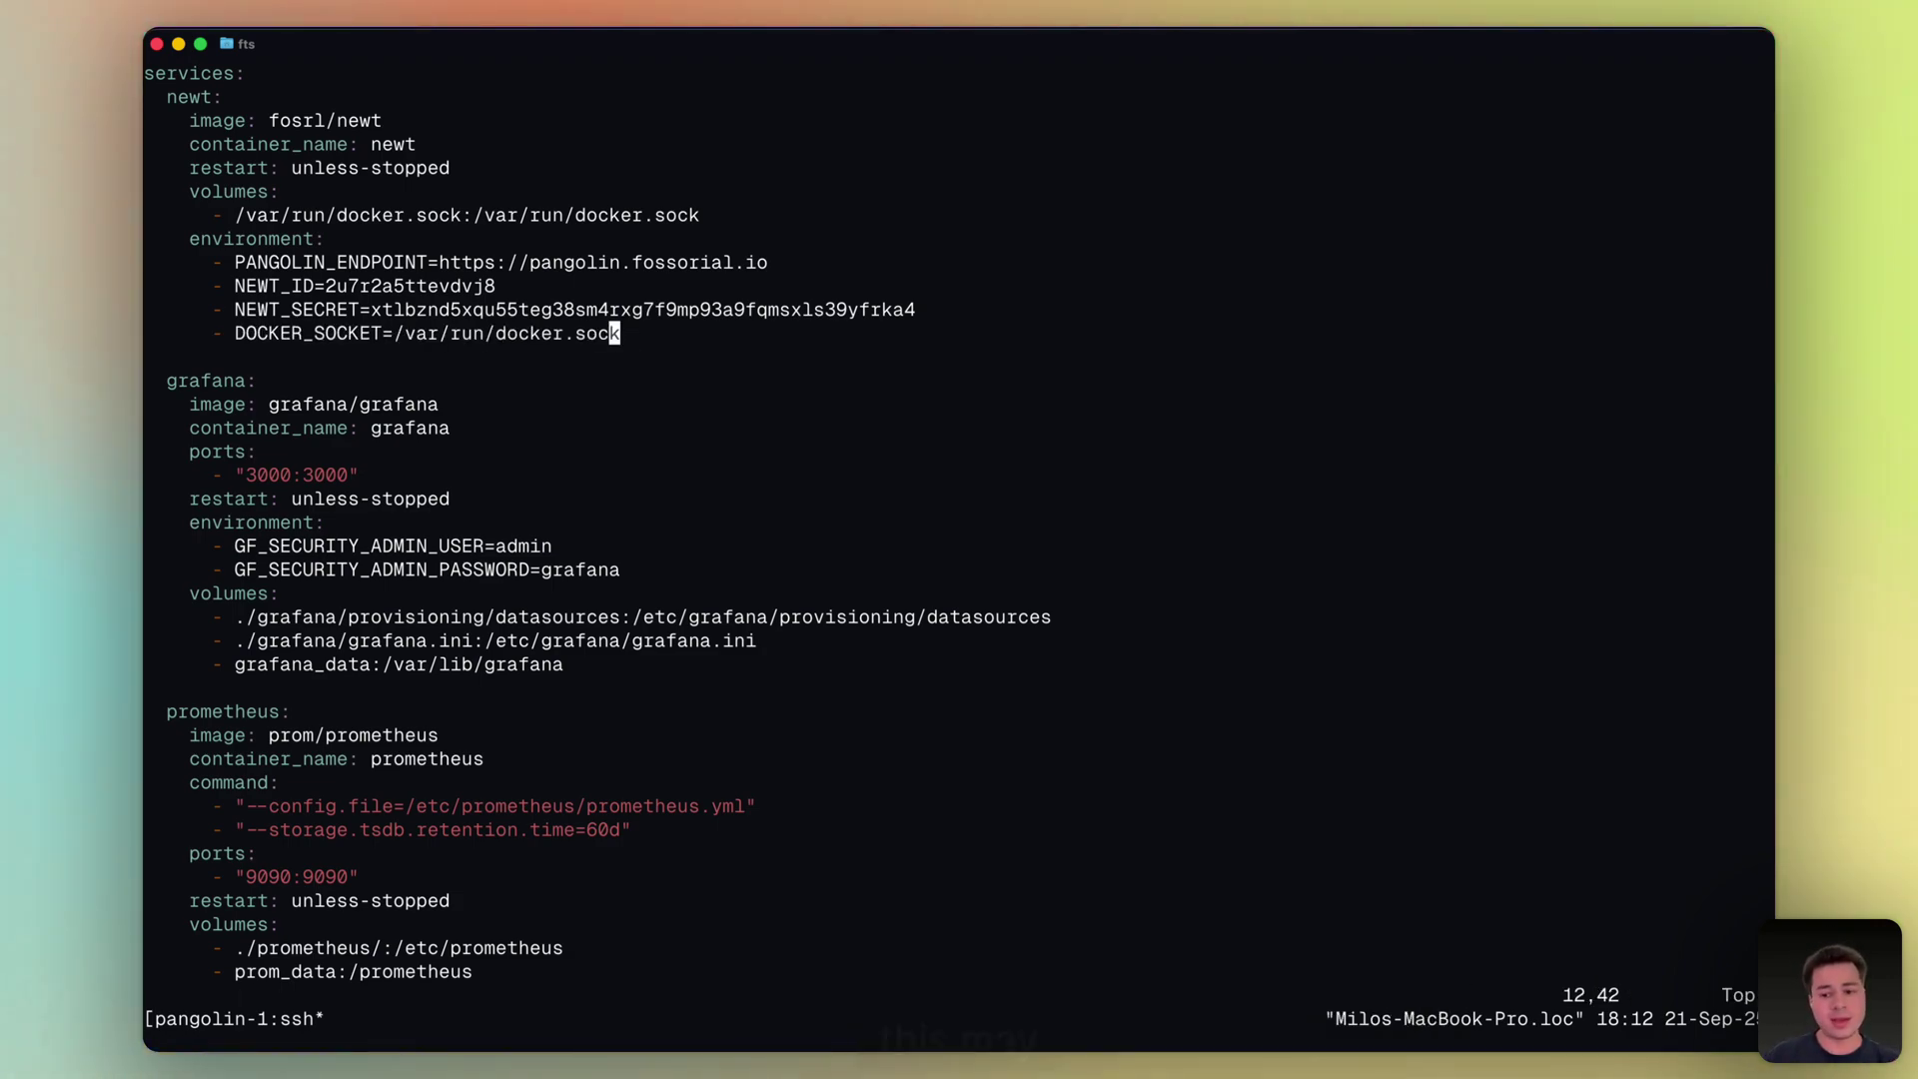
pyautogui.write(':w')
pyautogui.press('Return')
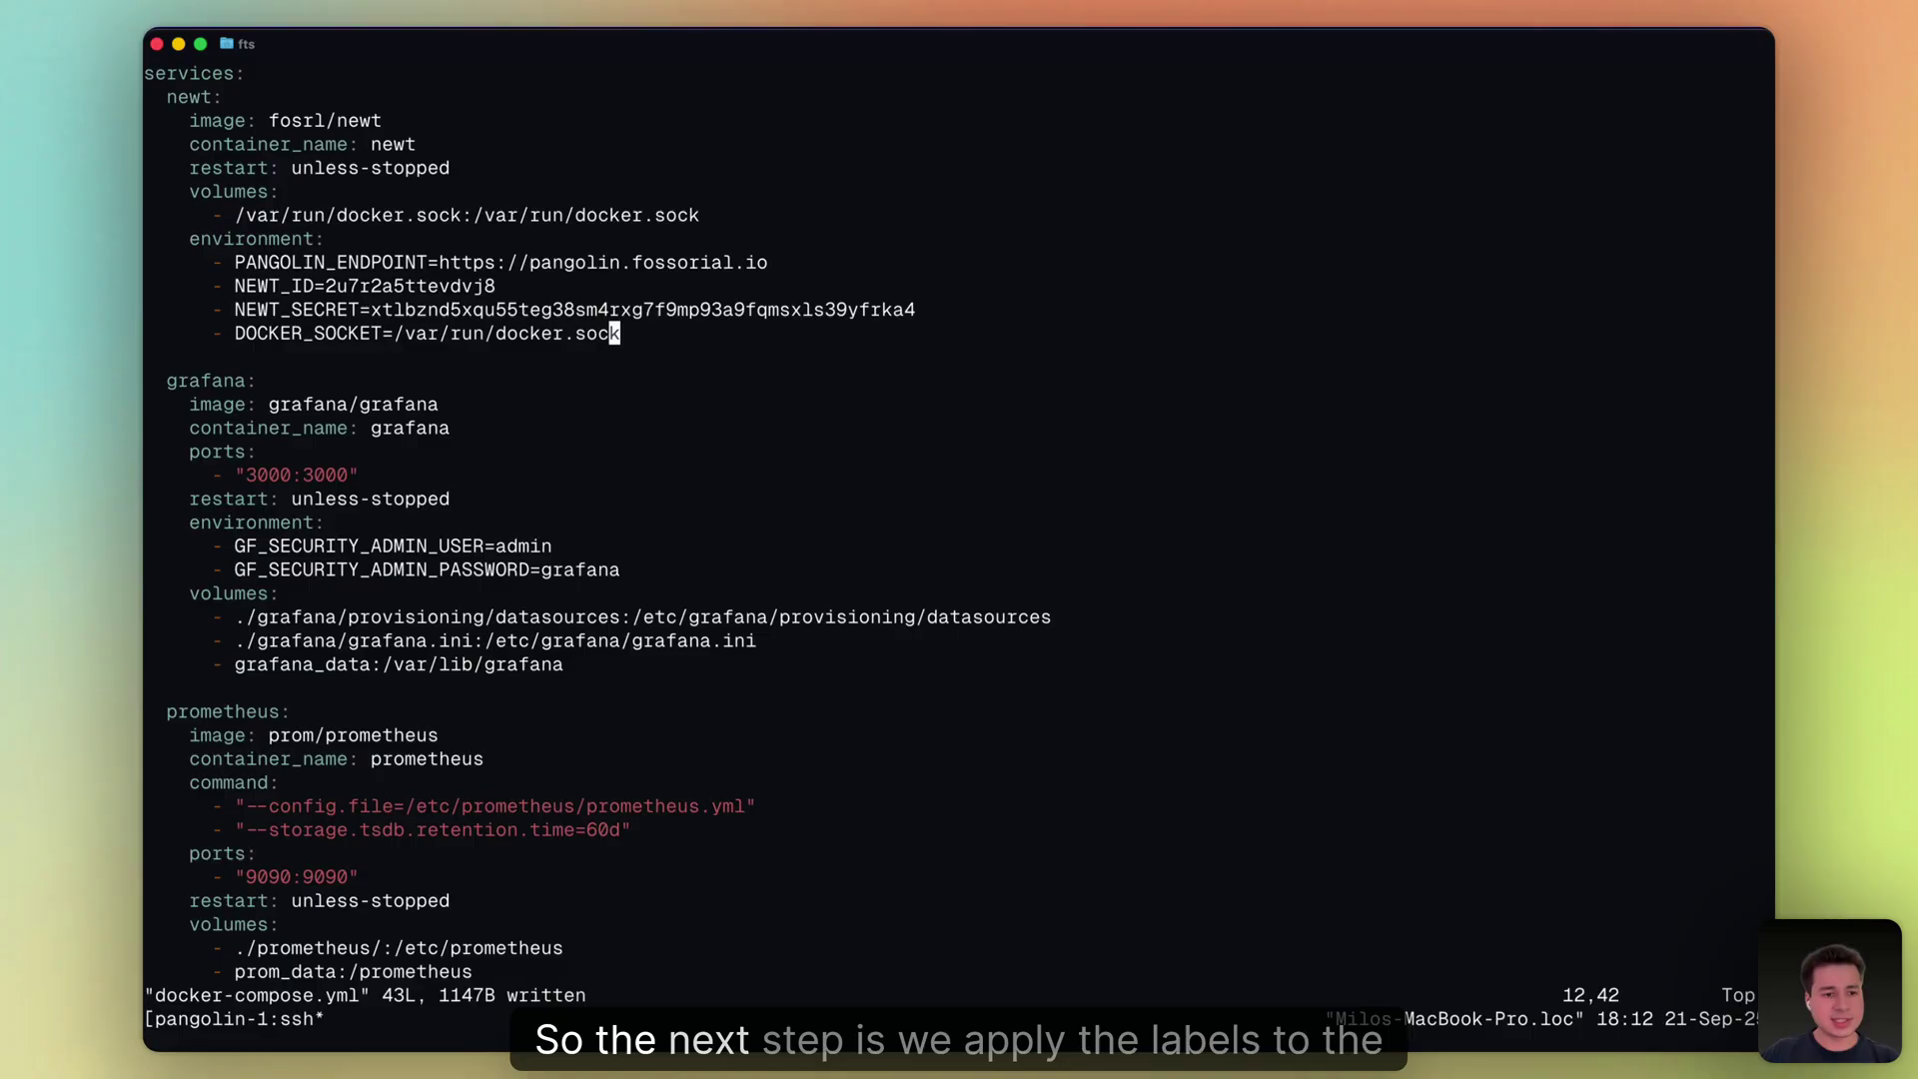
# Add a labels: block under grafana's volumes with the seven pangolin.proxy-resources.grafana labels, and save
pyautogui.click(679, 640)
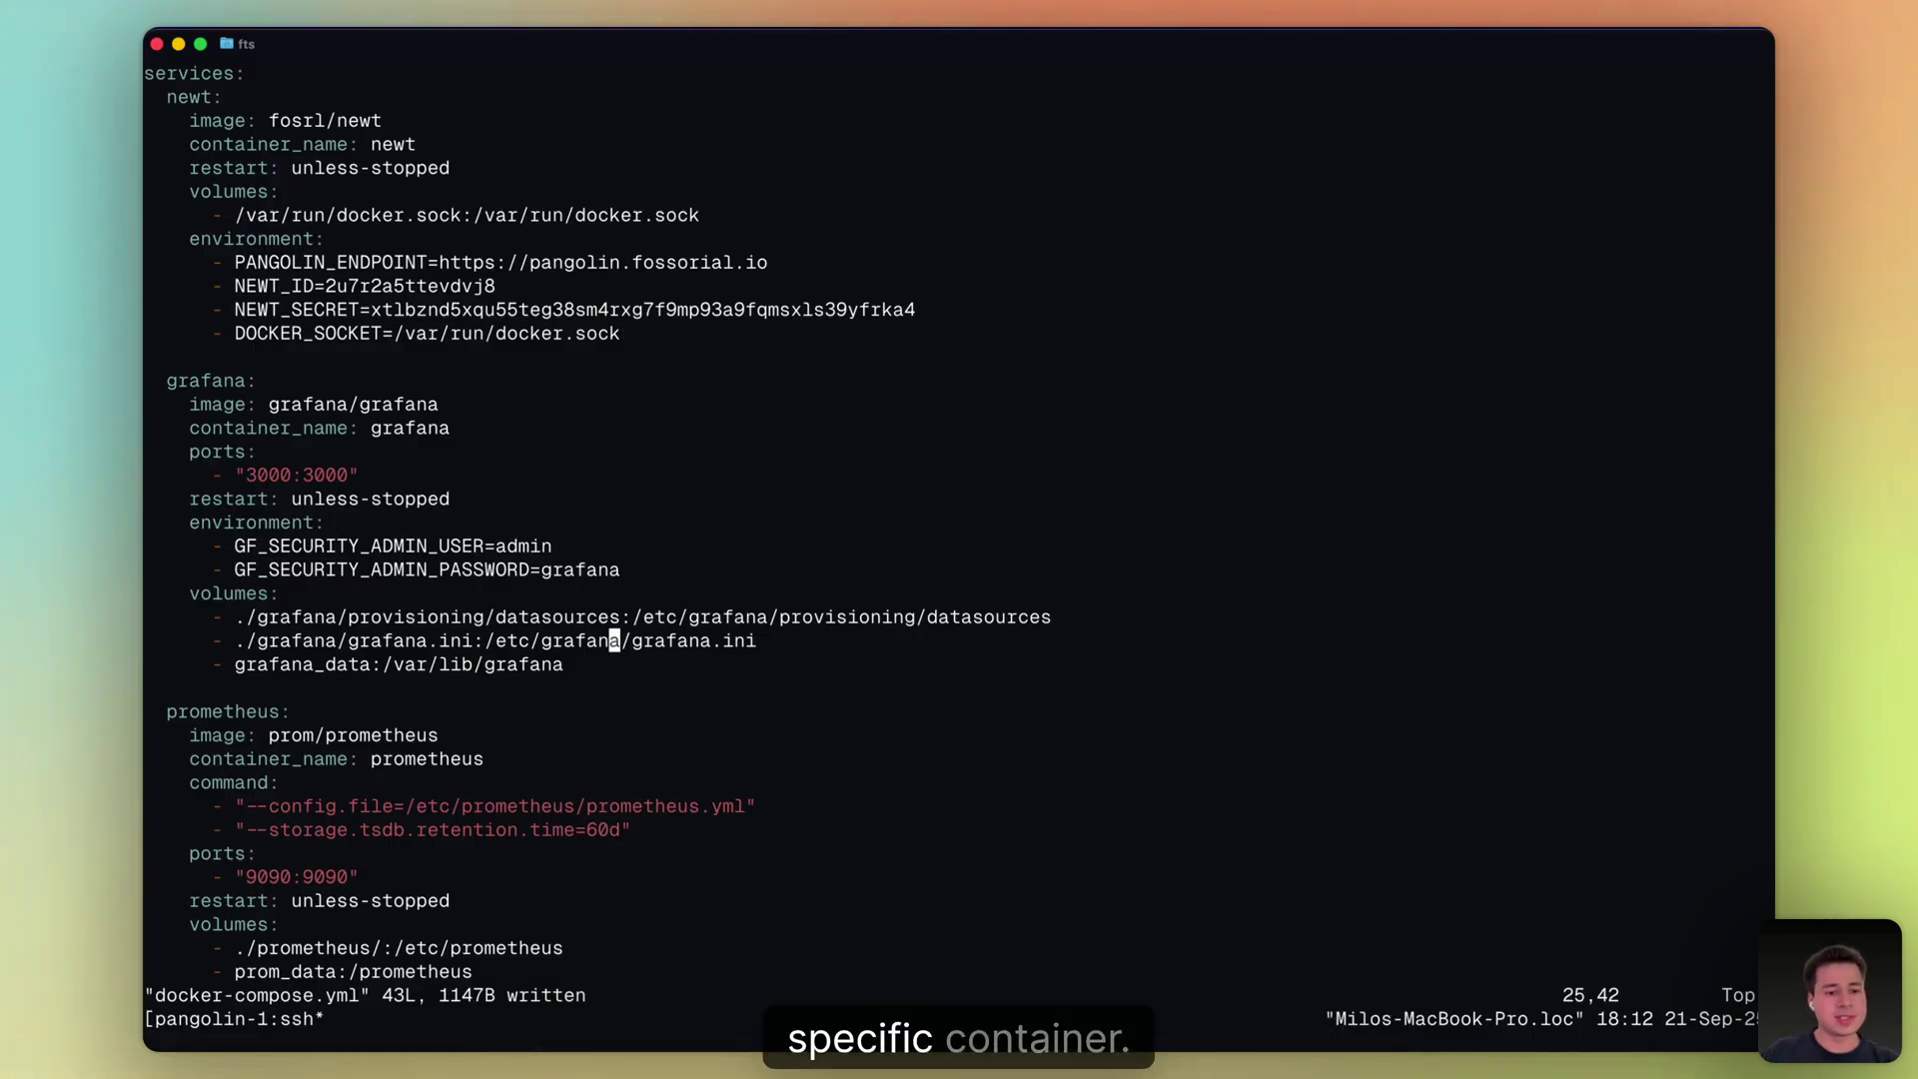
pyautogui.click(150, 687)
pyautogui.press('k')
pyautogui.press('A')
pyautogui.press('Return')
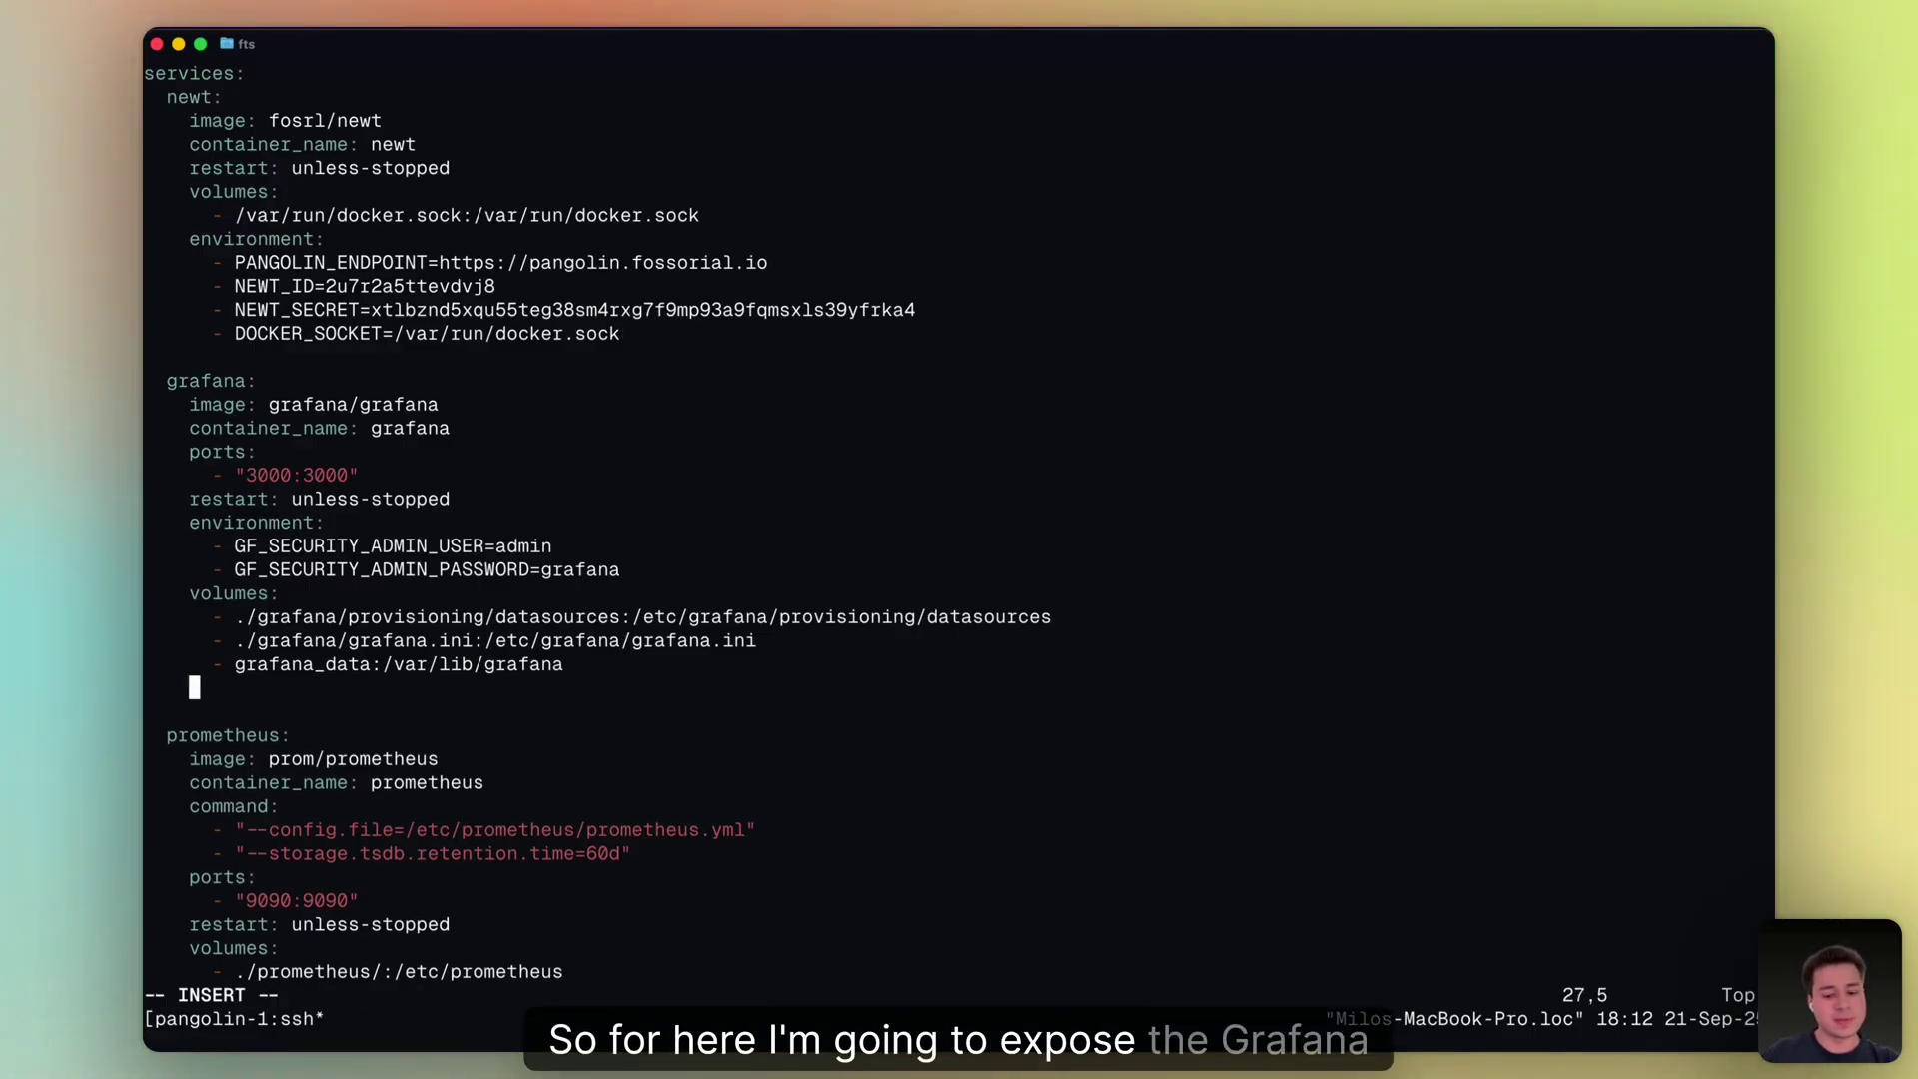
pyautogui.write('labels:')
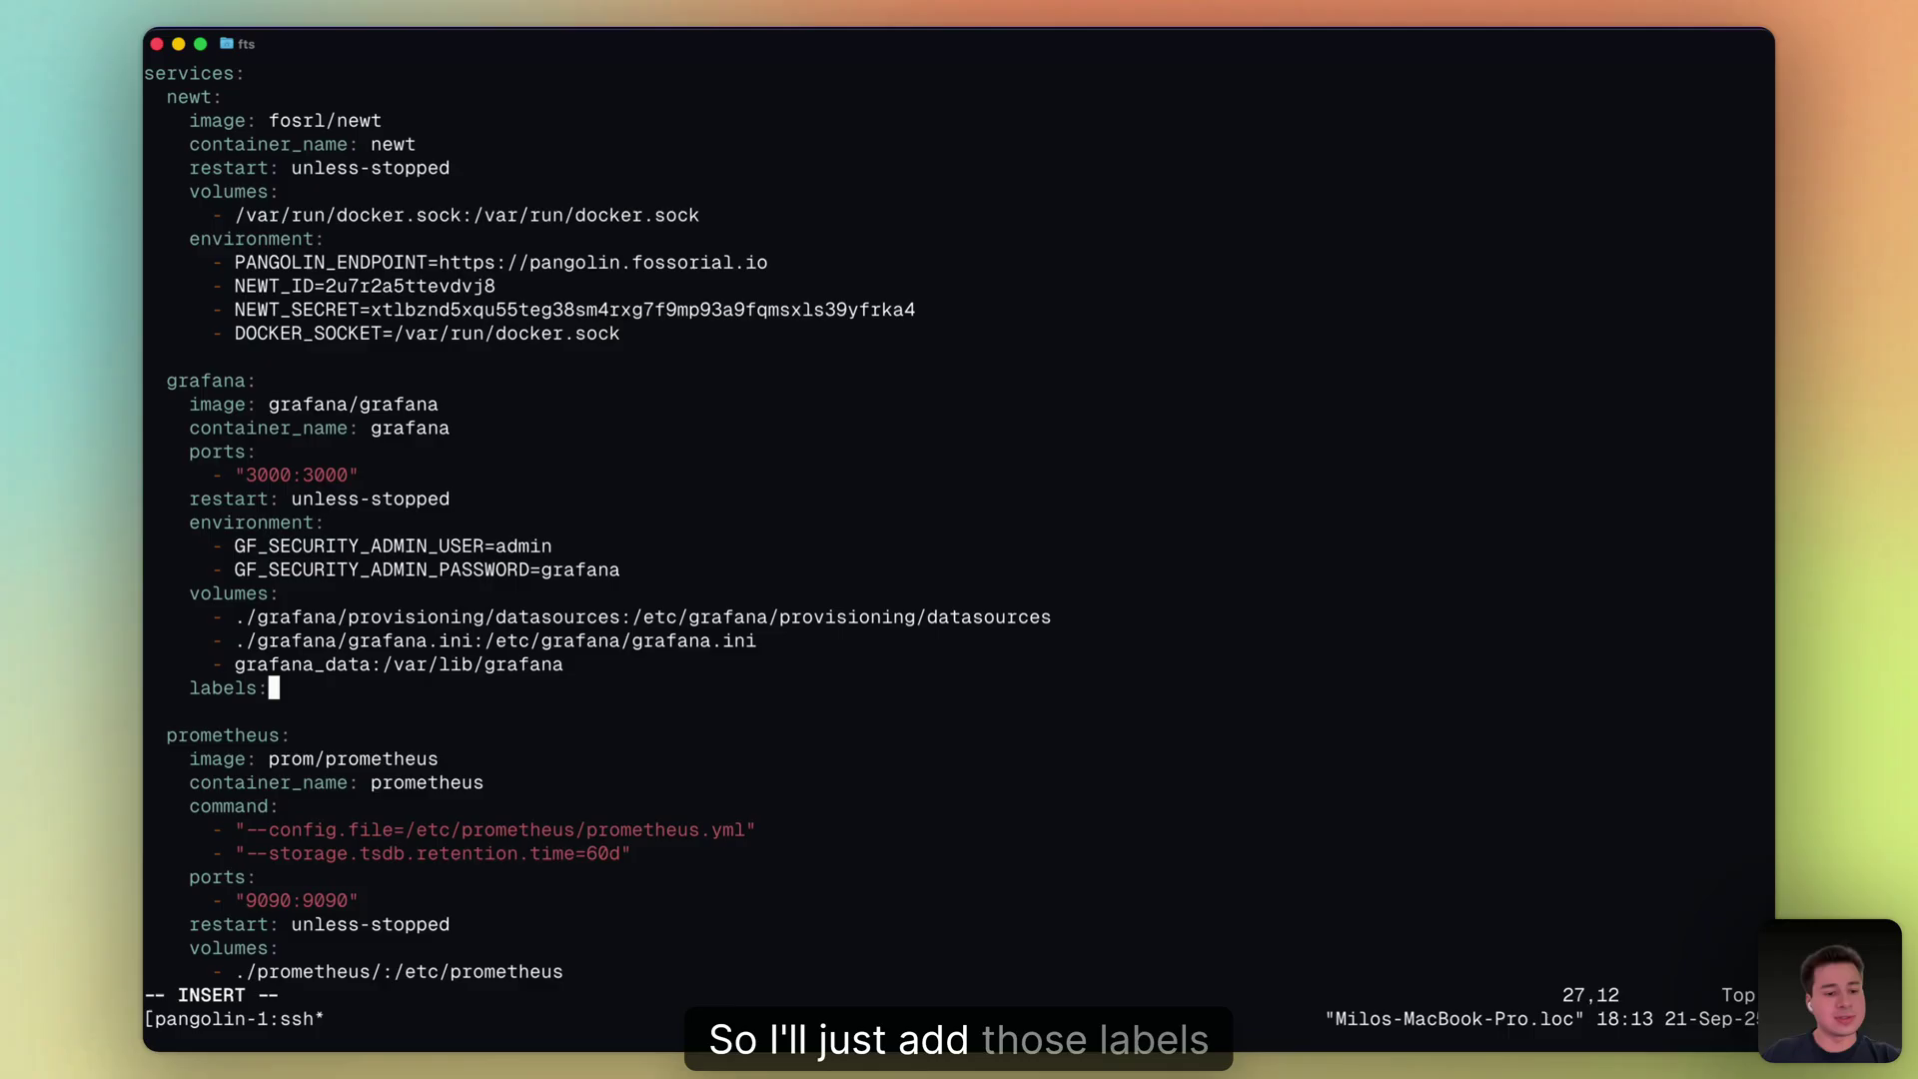
pyautogui.write('- pangolin.proxy-resources.grafana.name=Grafana - pangolin.proxy-resources.grafana.full-domain=grafana.pangolin.rewritten.tech - pangolin.proxy-resources.grafana.protocol=http - pangolin.proxy-resources.grafana.auth.sso-enabled=true - pangolin.proxy-resources.grafana.targets[0].method=http - pangolin.proxy-resources.grafana.targets[0].hostname=grafana - pangolin.proxy-resources.grafana.targets[0].port=3000')
pyautogui.press('Escape')
pyautogui.write(':w')
pyautogui.press('Return')
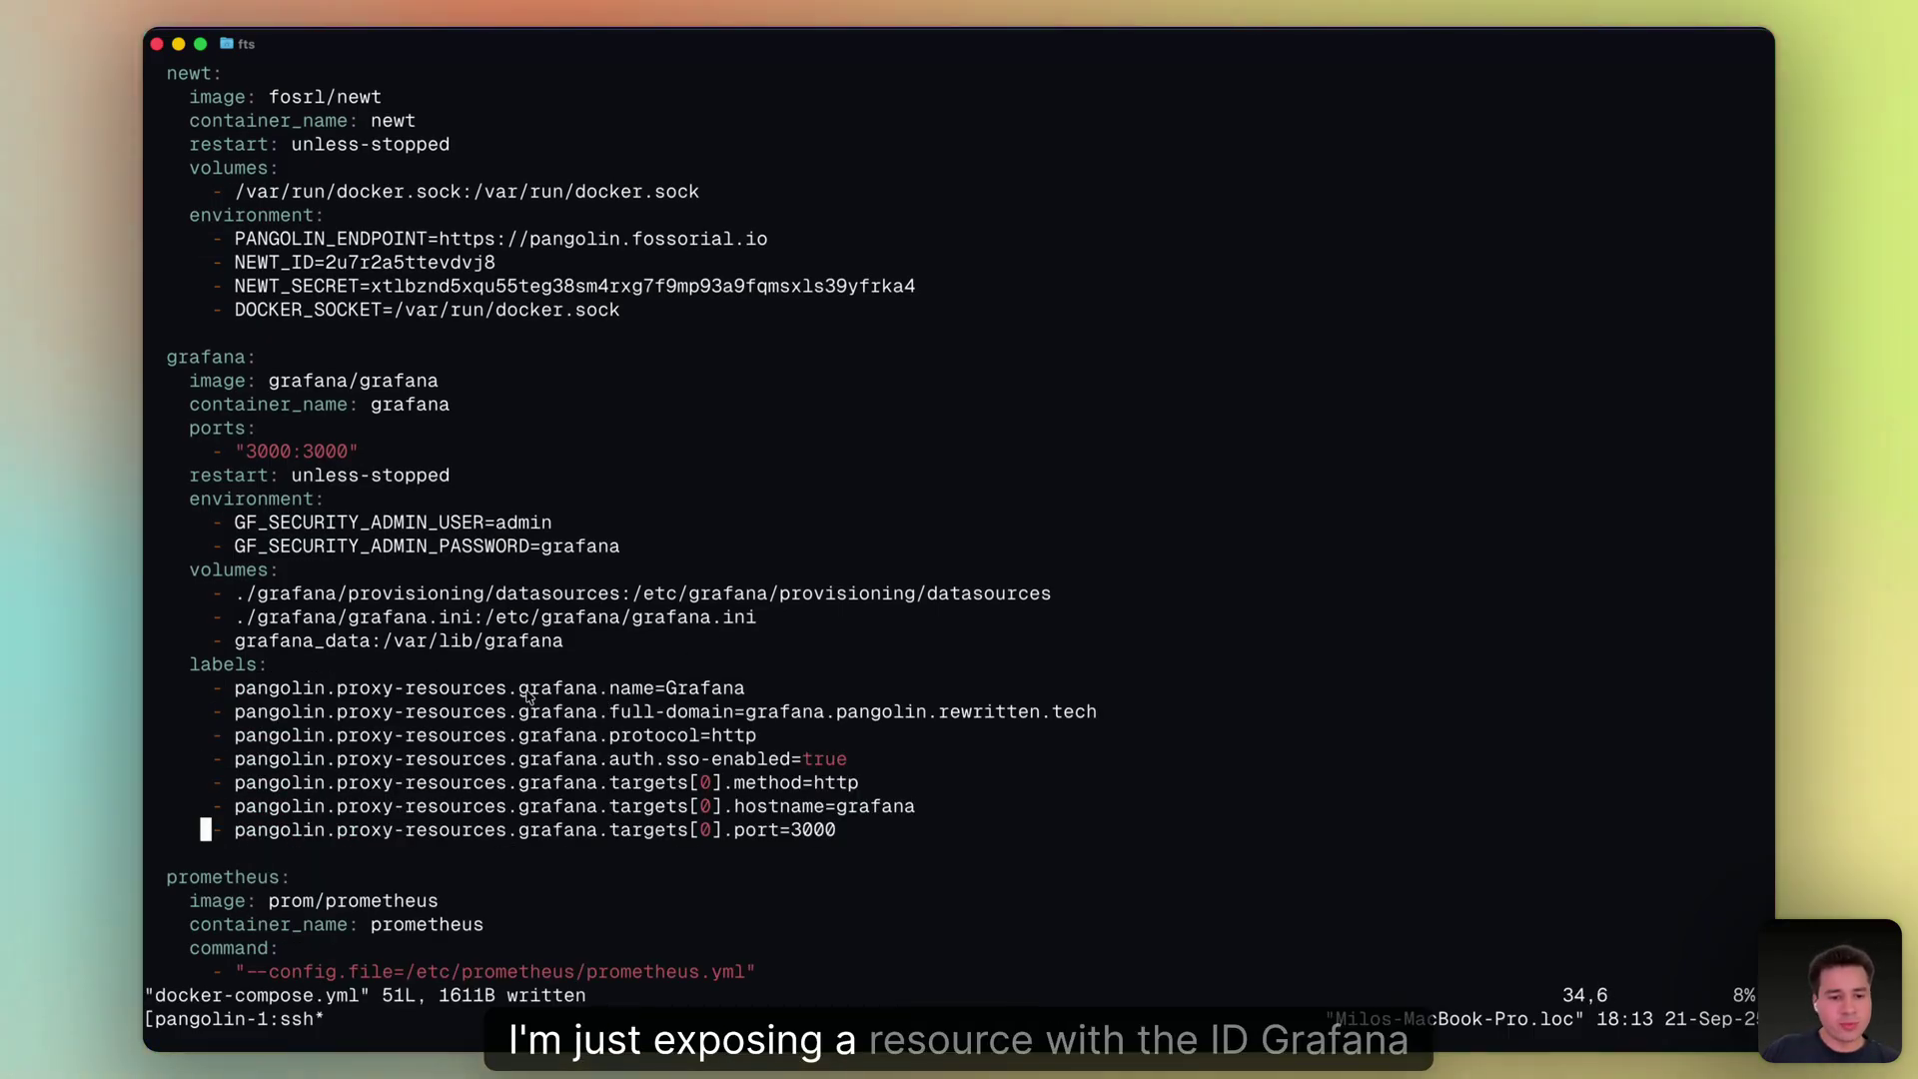
pyautogui.doubleClick(560, 693)
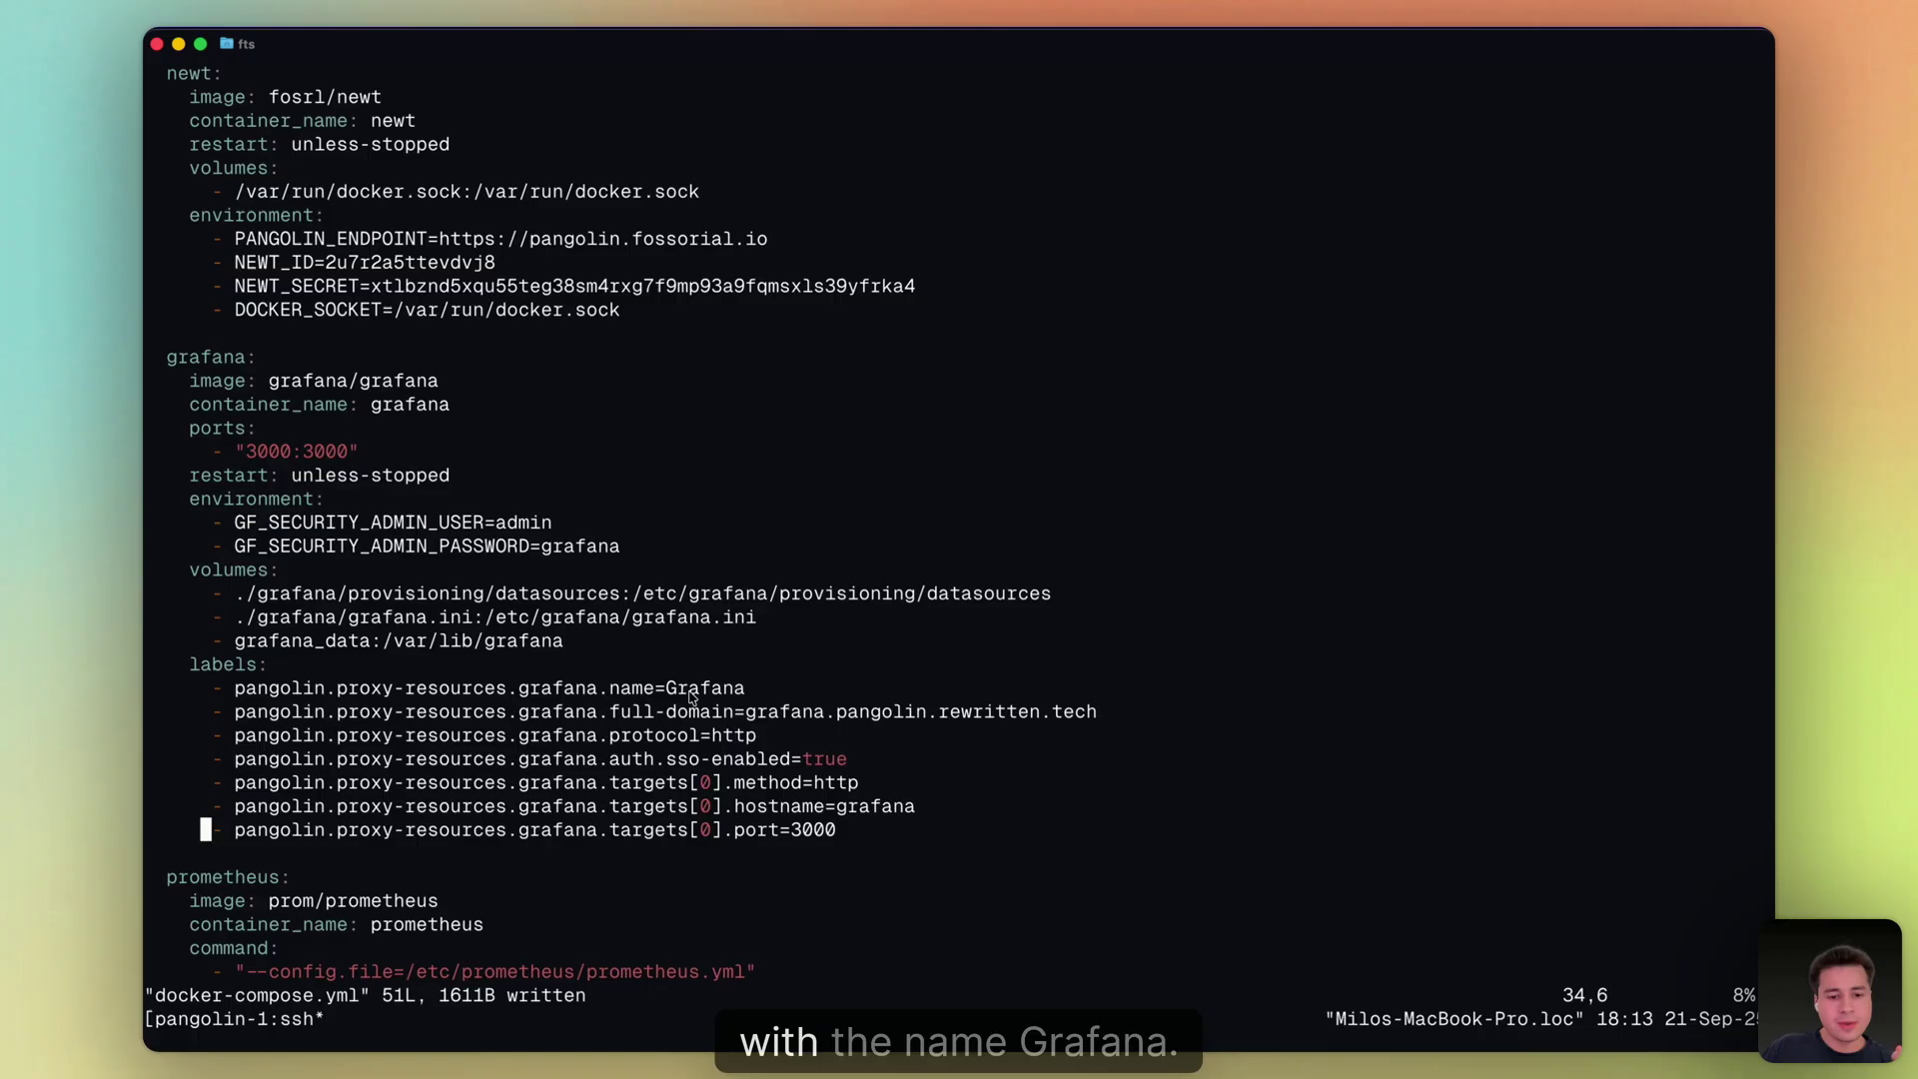
pyautogui.moveTo(668, 689); pyautogui.dragTo(703, 690)
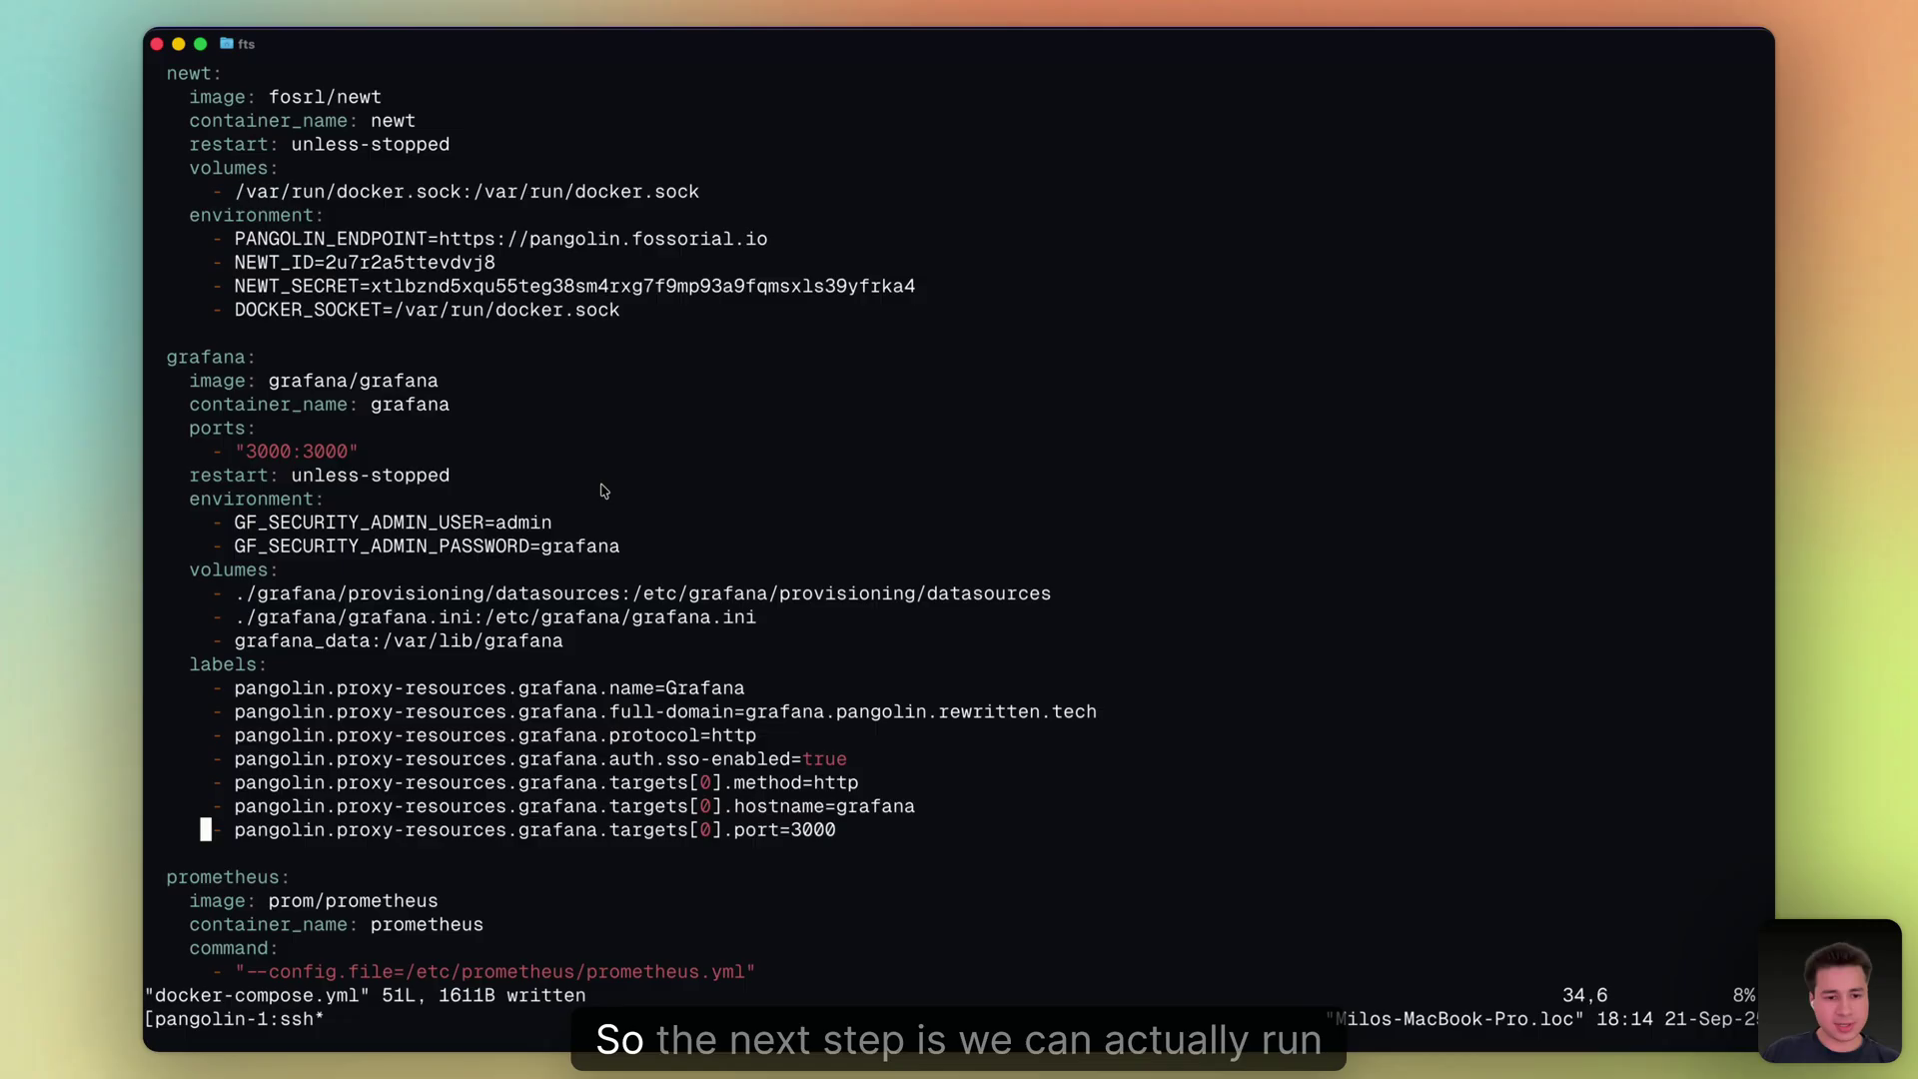
# Quit vim and run docker compose up, checking logs for 'Blueprint applied successfully'
pyautogui.write(':q')
pyautogui.press('Return')
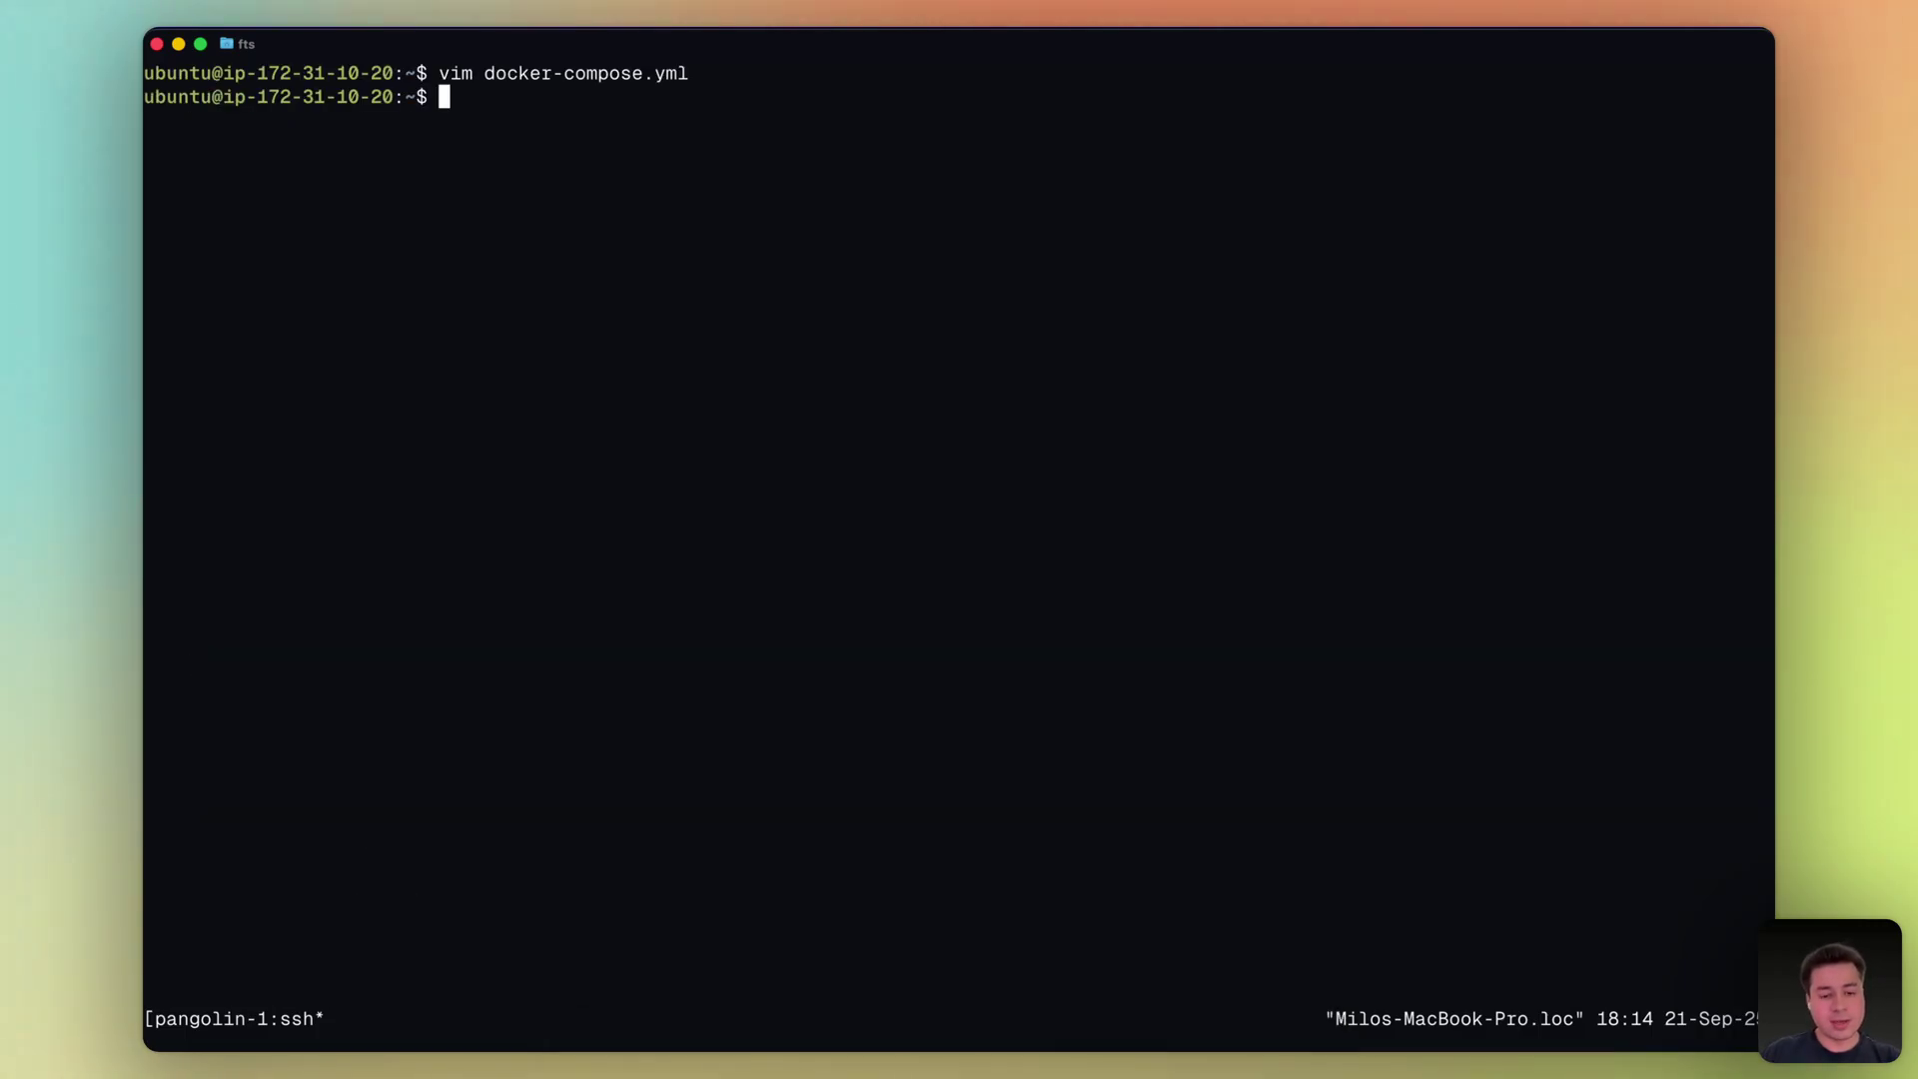
pyautogui.write('docker compose up')
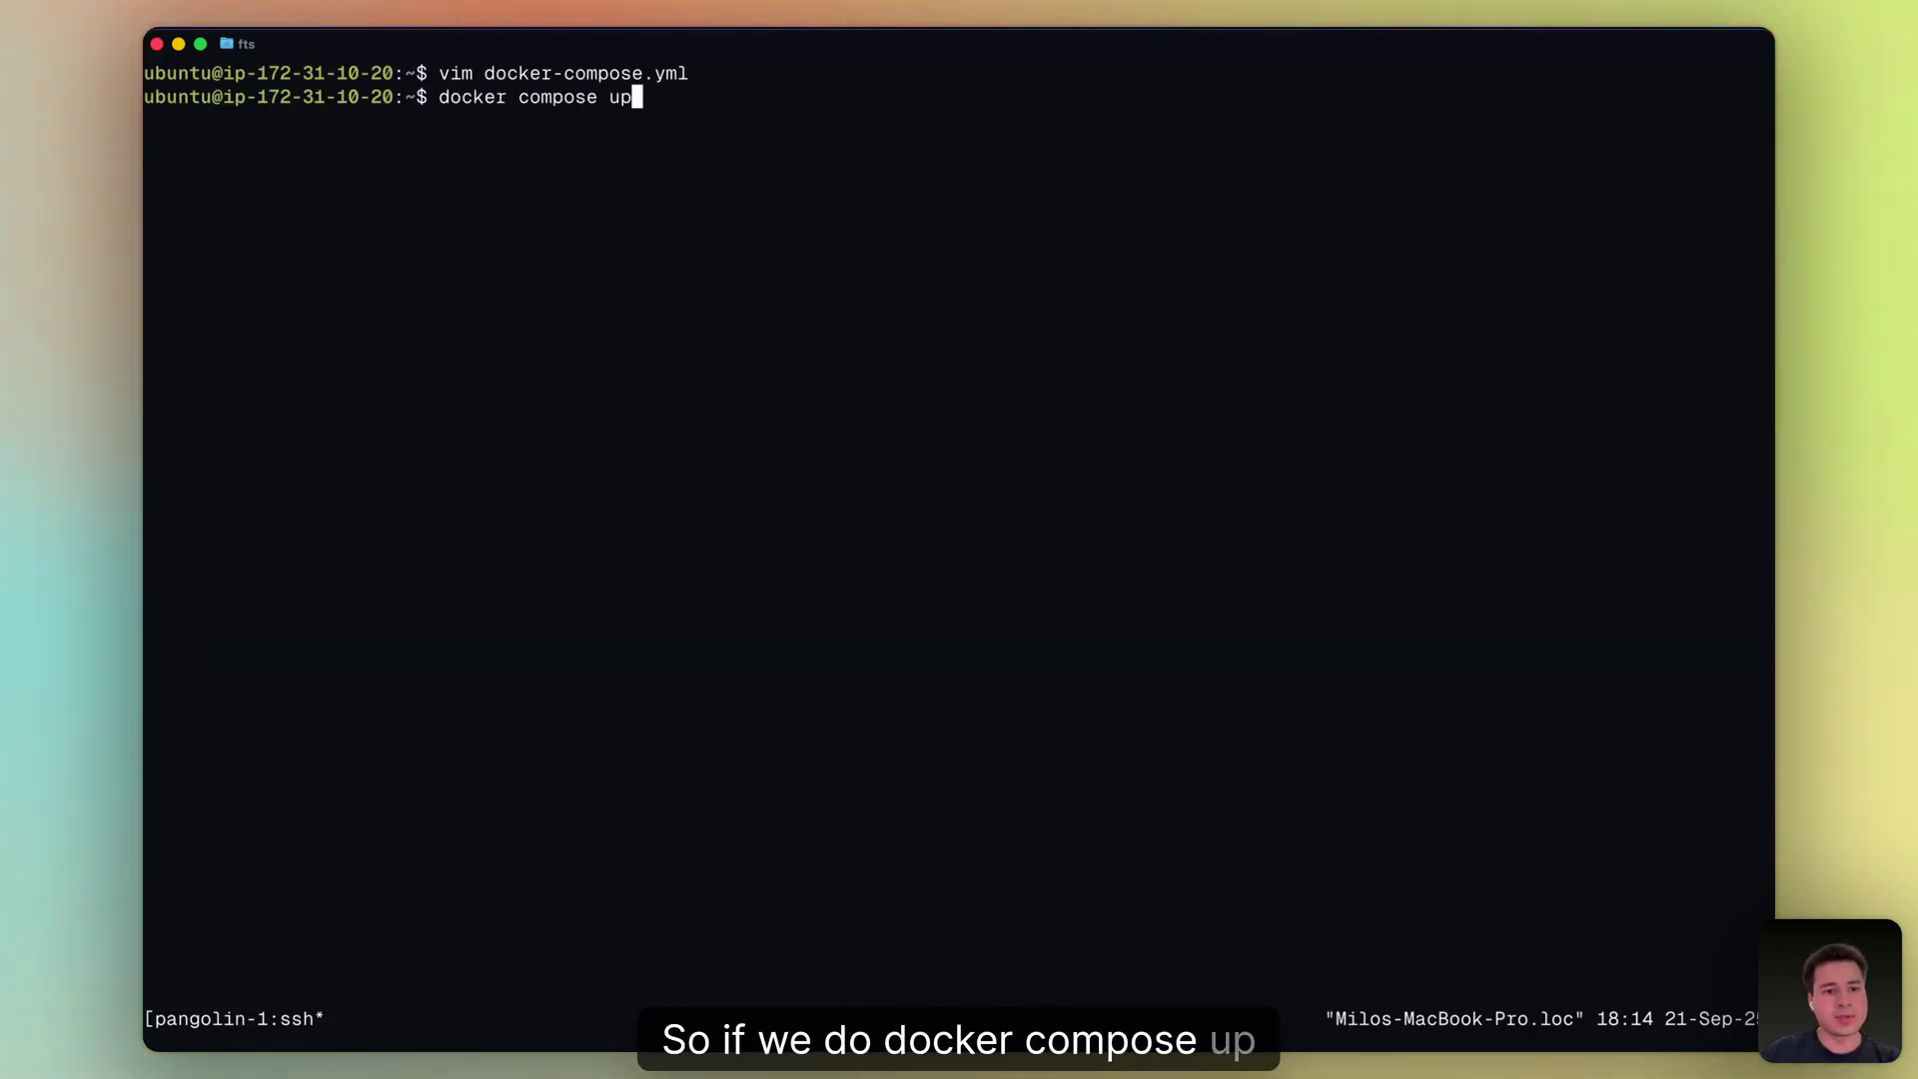
pyautogui.press('Return')
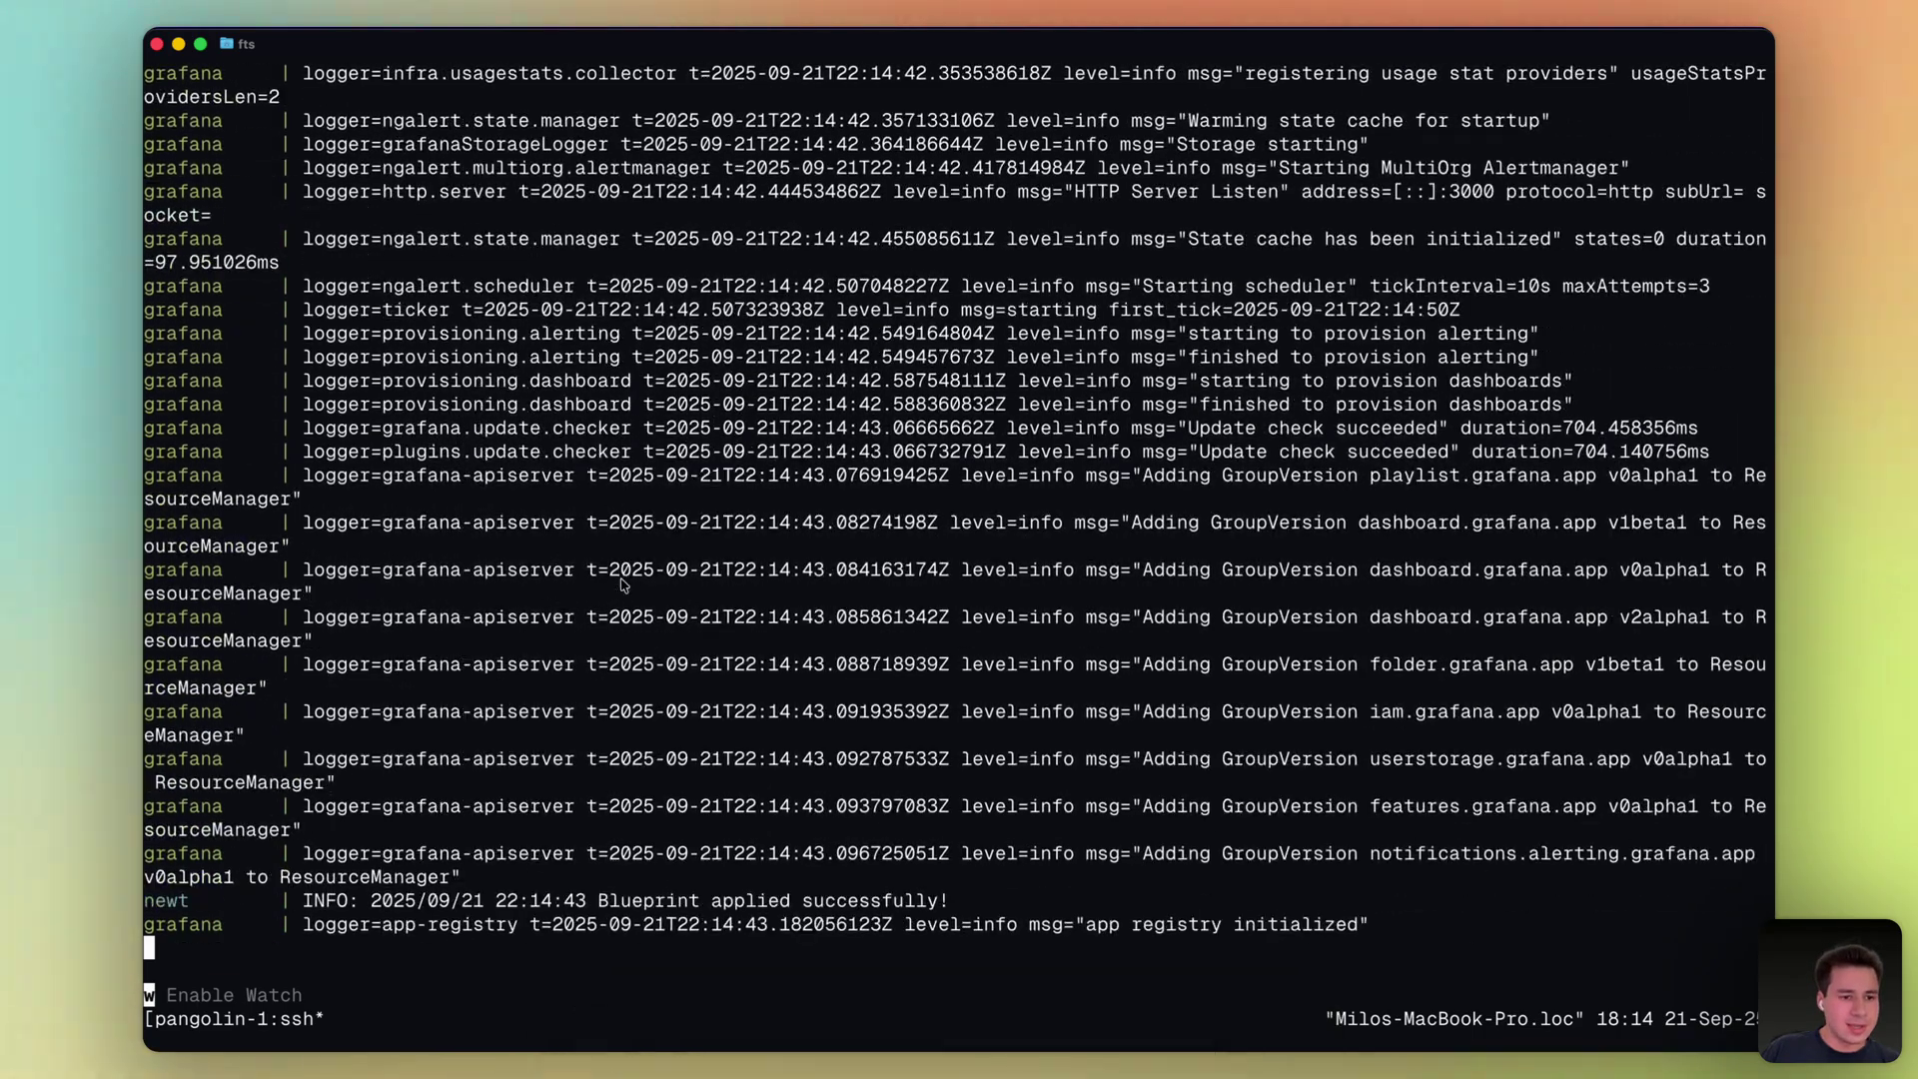
pyautogui.scroll(4, 623, 584)
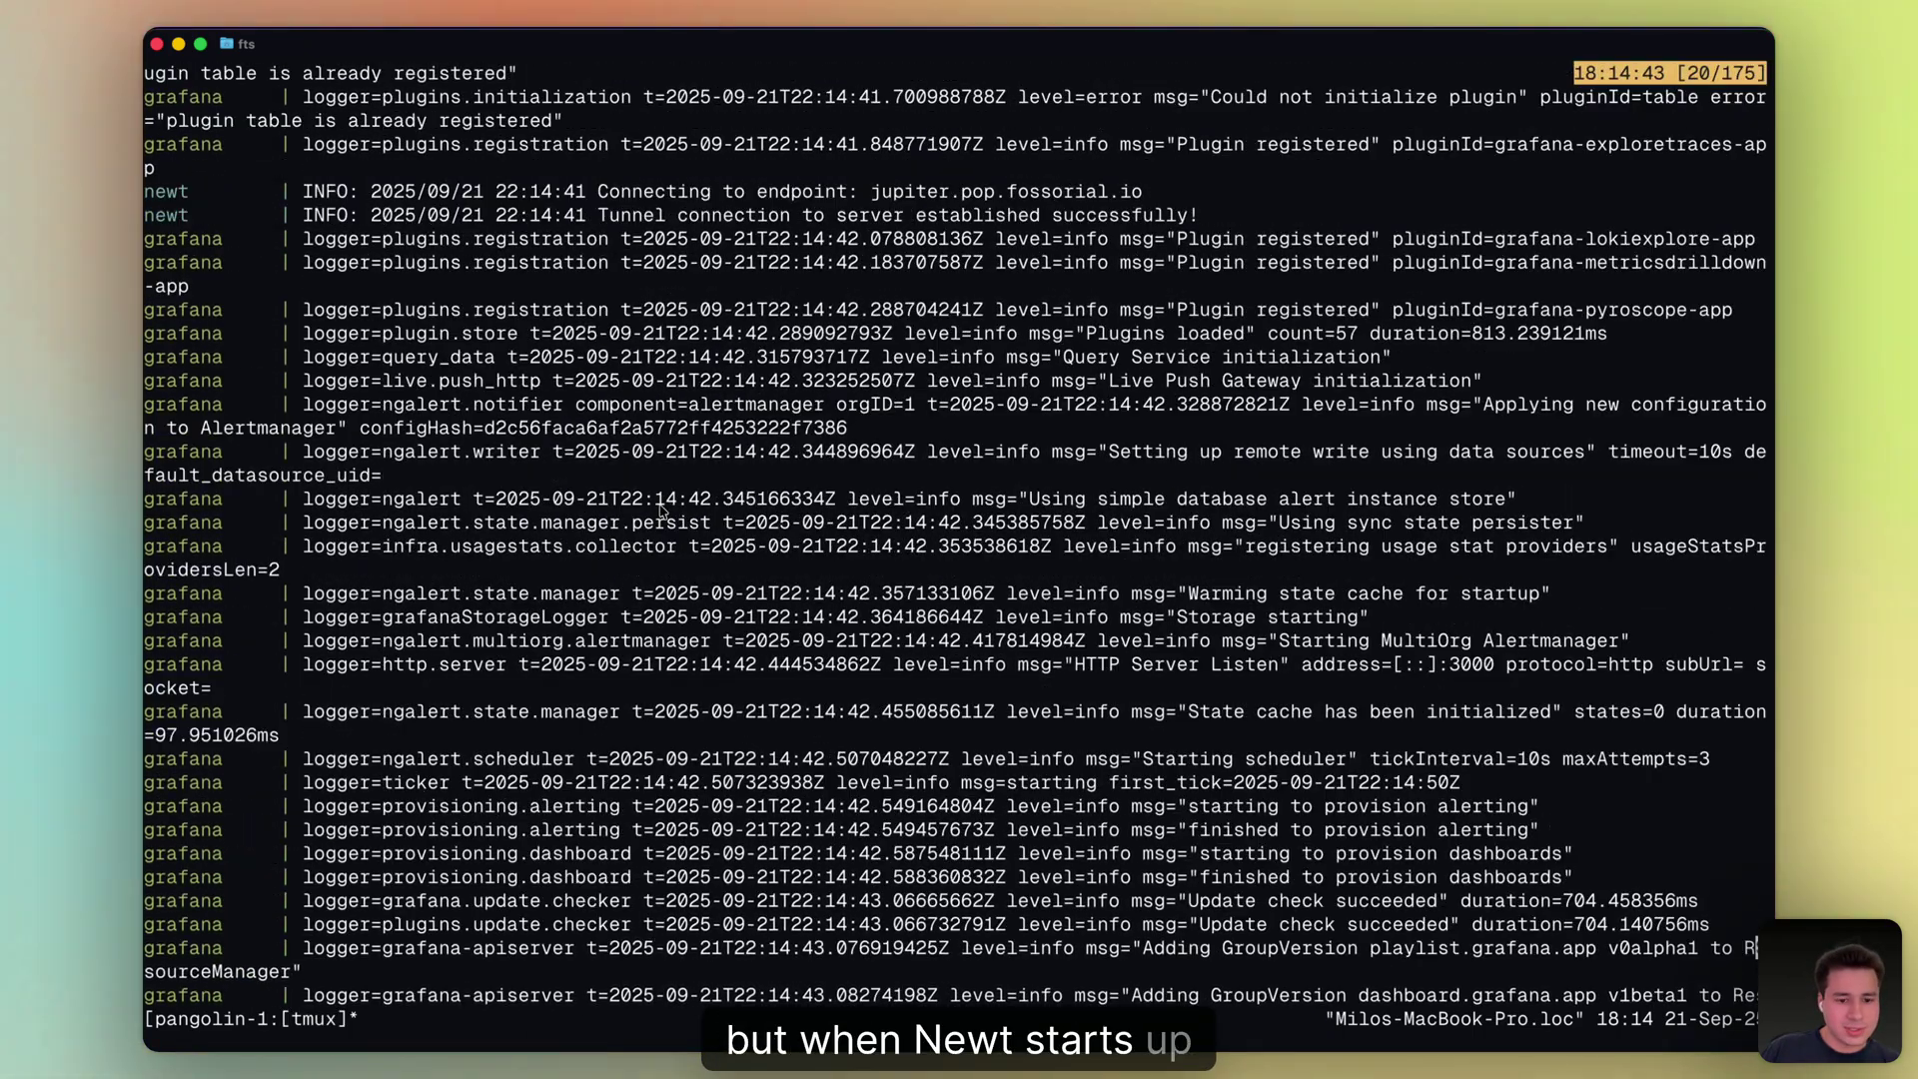
pyautogui.scroll(-4, 659, 509)
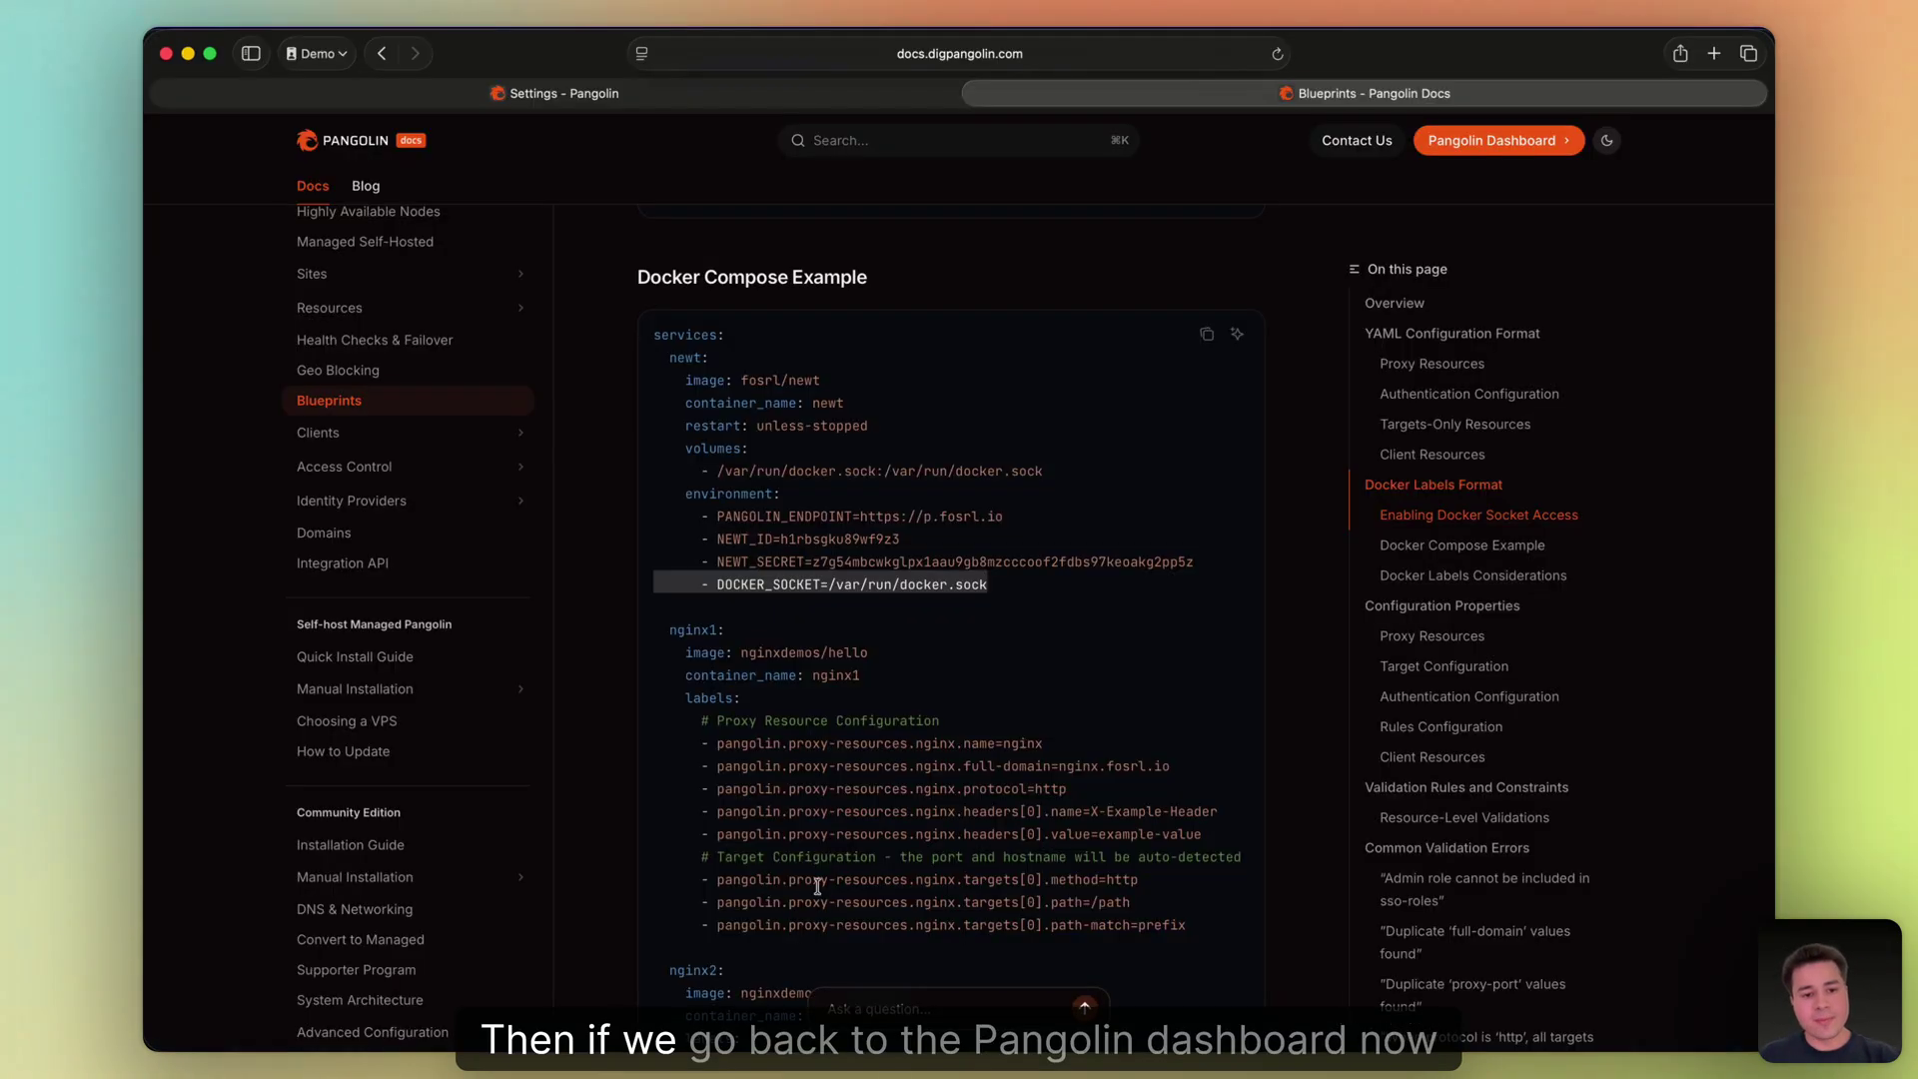
# Reload Pangolin resources, inspect Grafana's grafana:3000 target, and visit grafana.pangolin.rewritten.tech
pyautogui.click(776, 98)
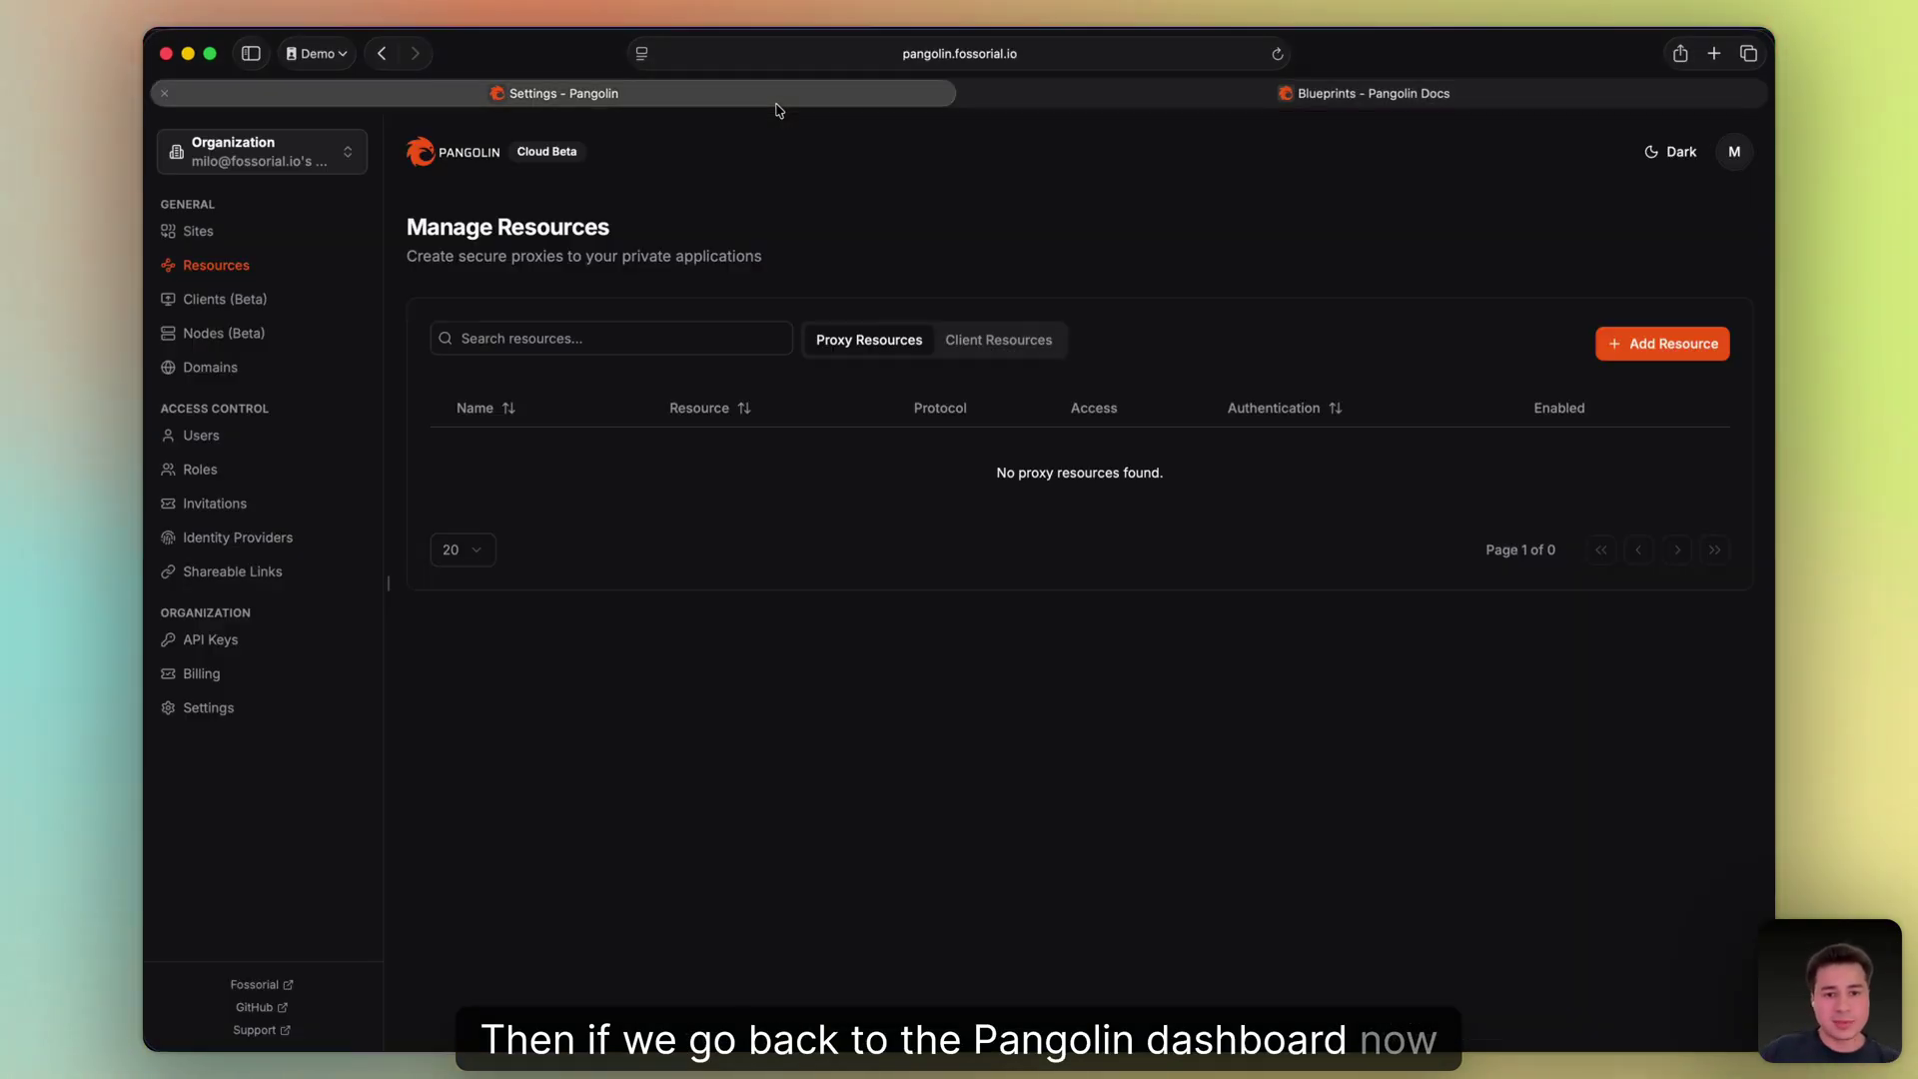
pyautogui.press('super+r')
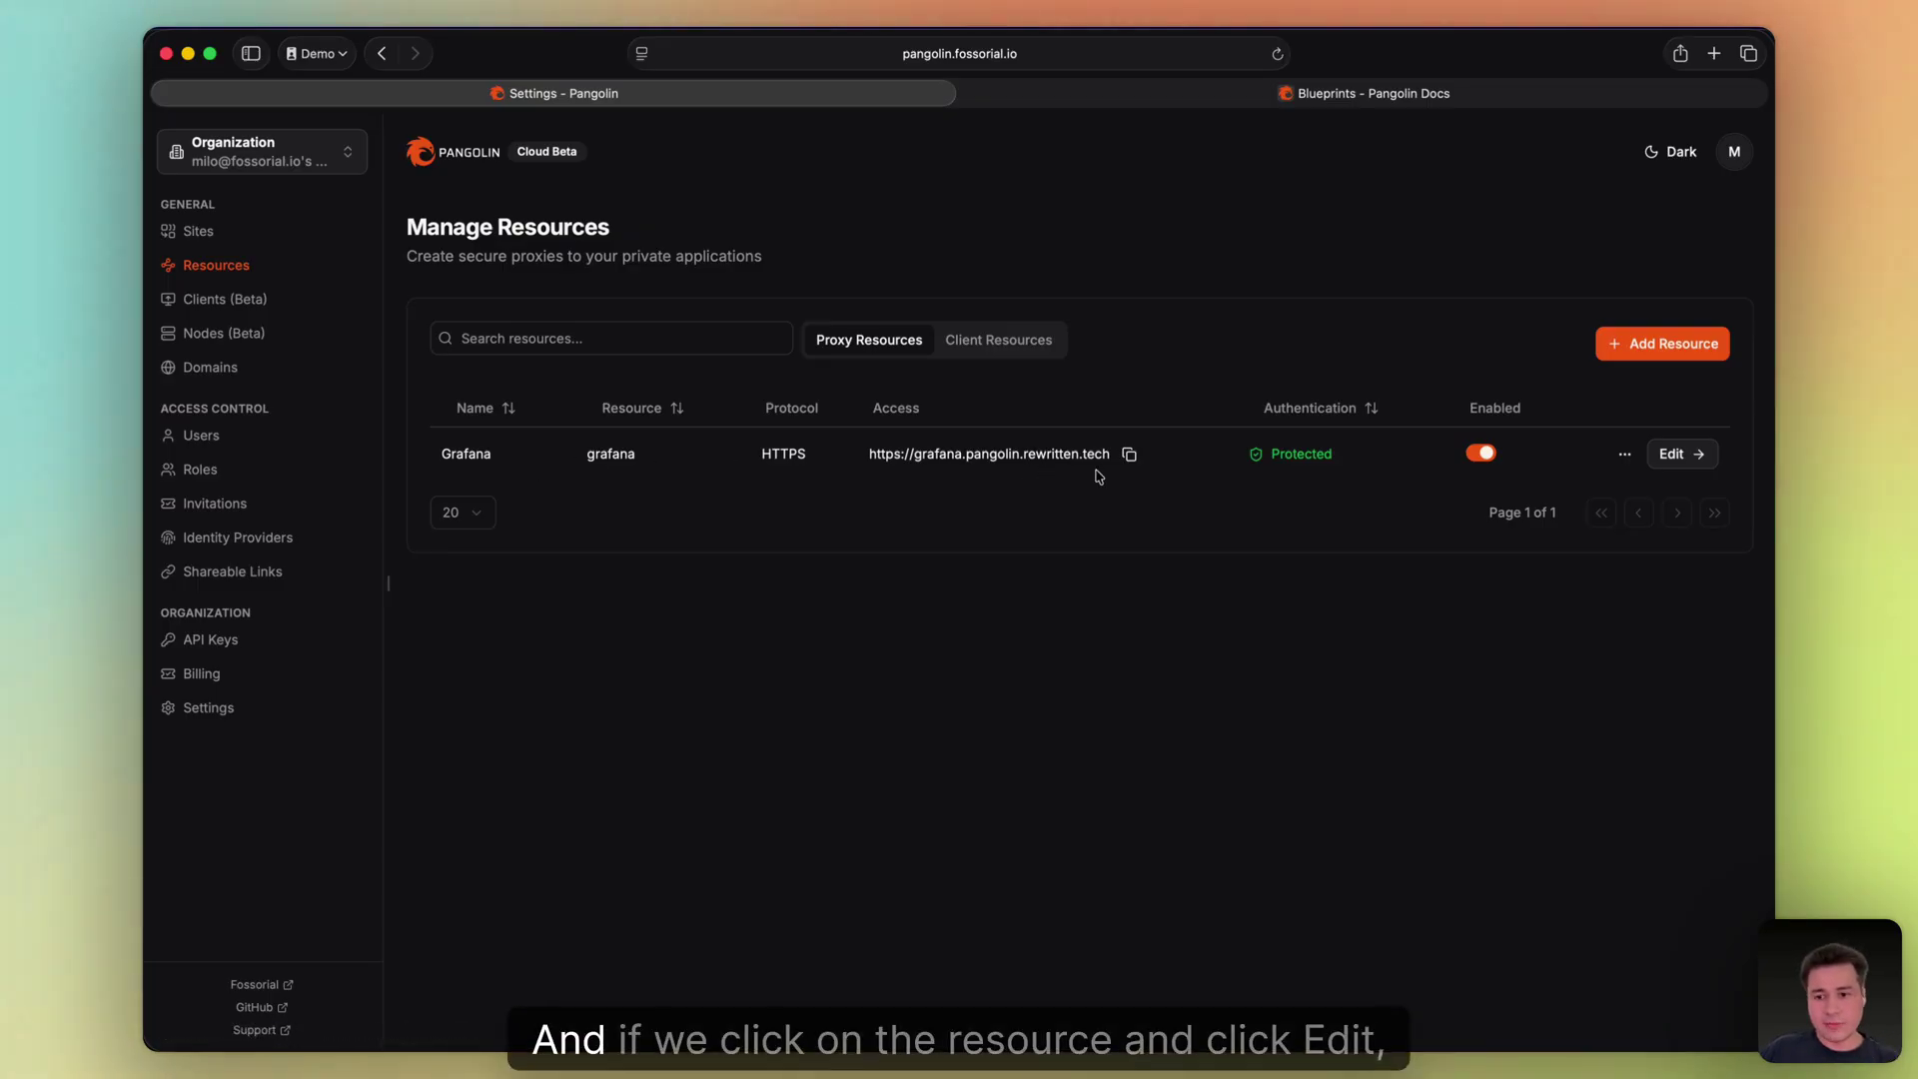
pyautogui.click(1680, 454)
pyautogui.scroll(-3, 1007, 561)
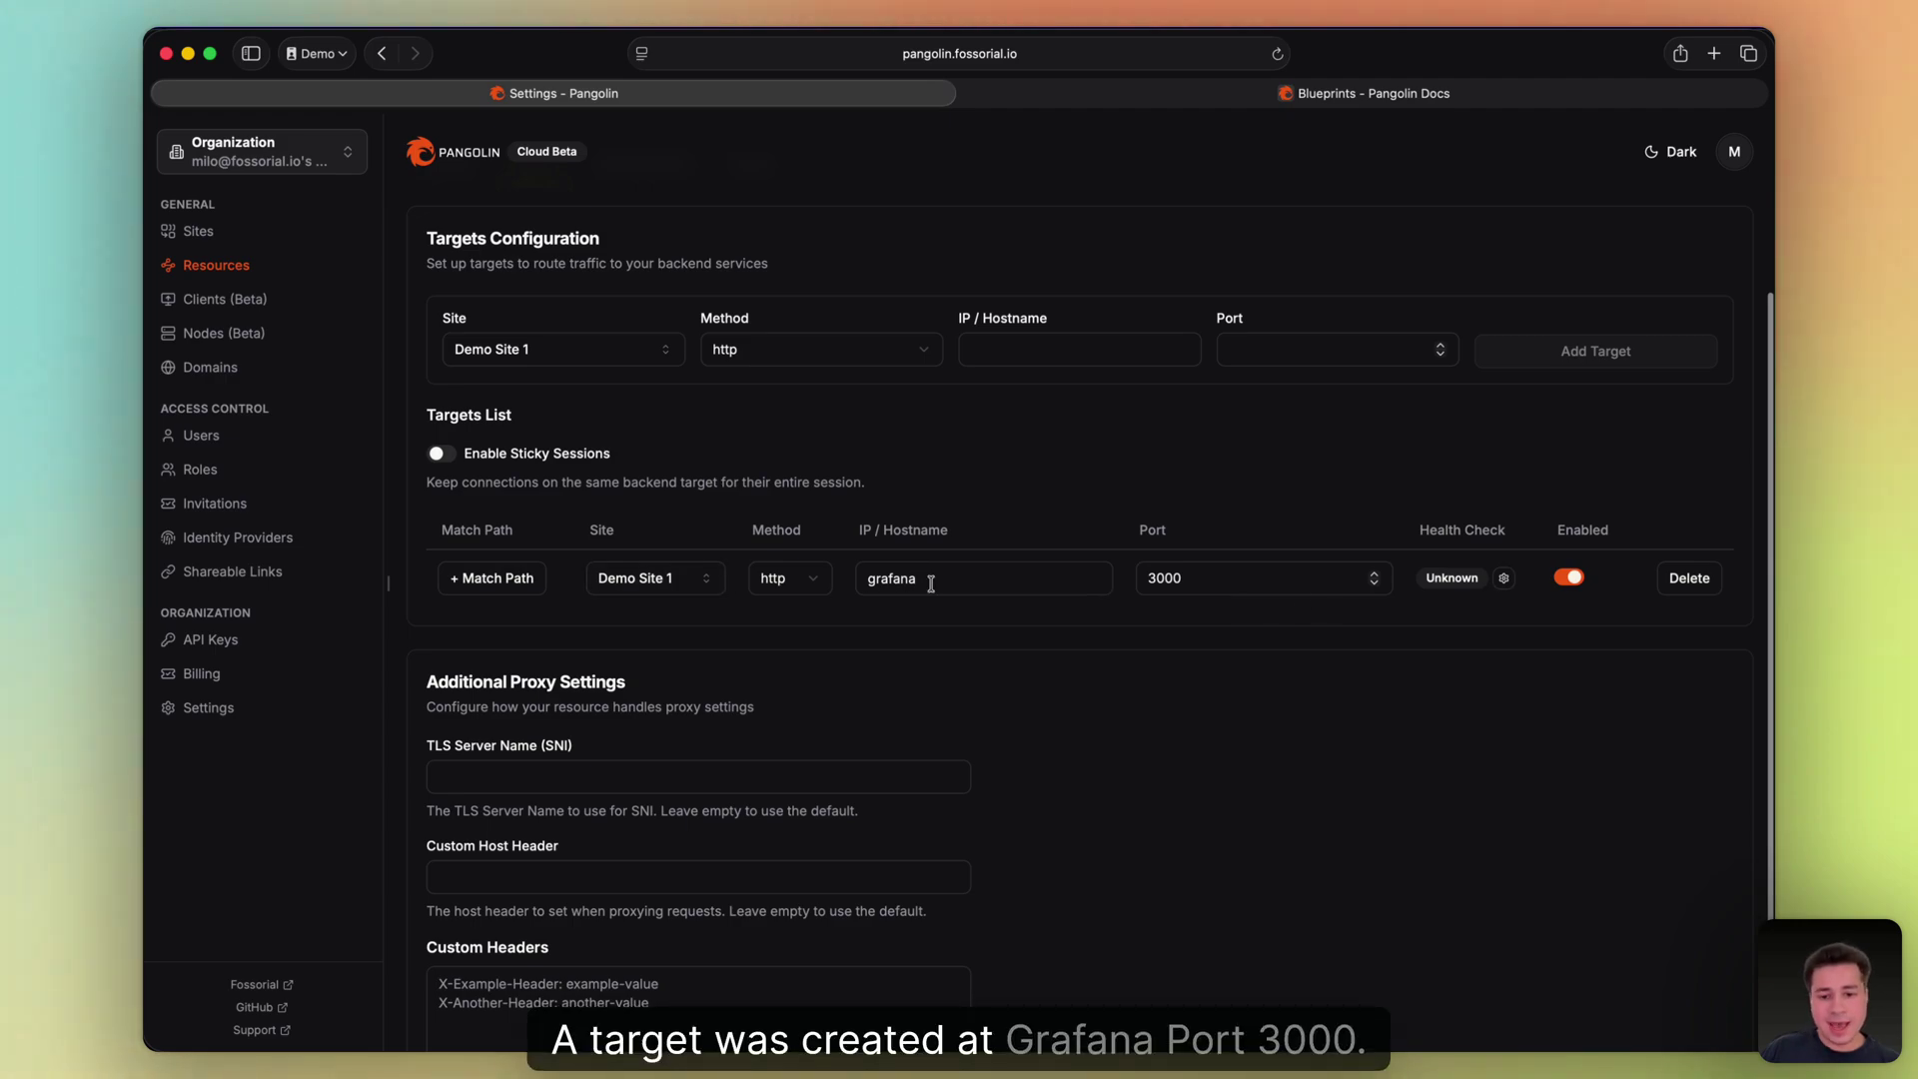
pyautogui.scroll(3, 1293, 602)
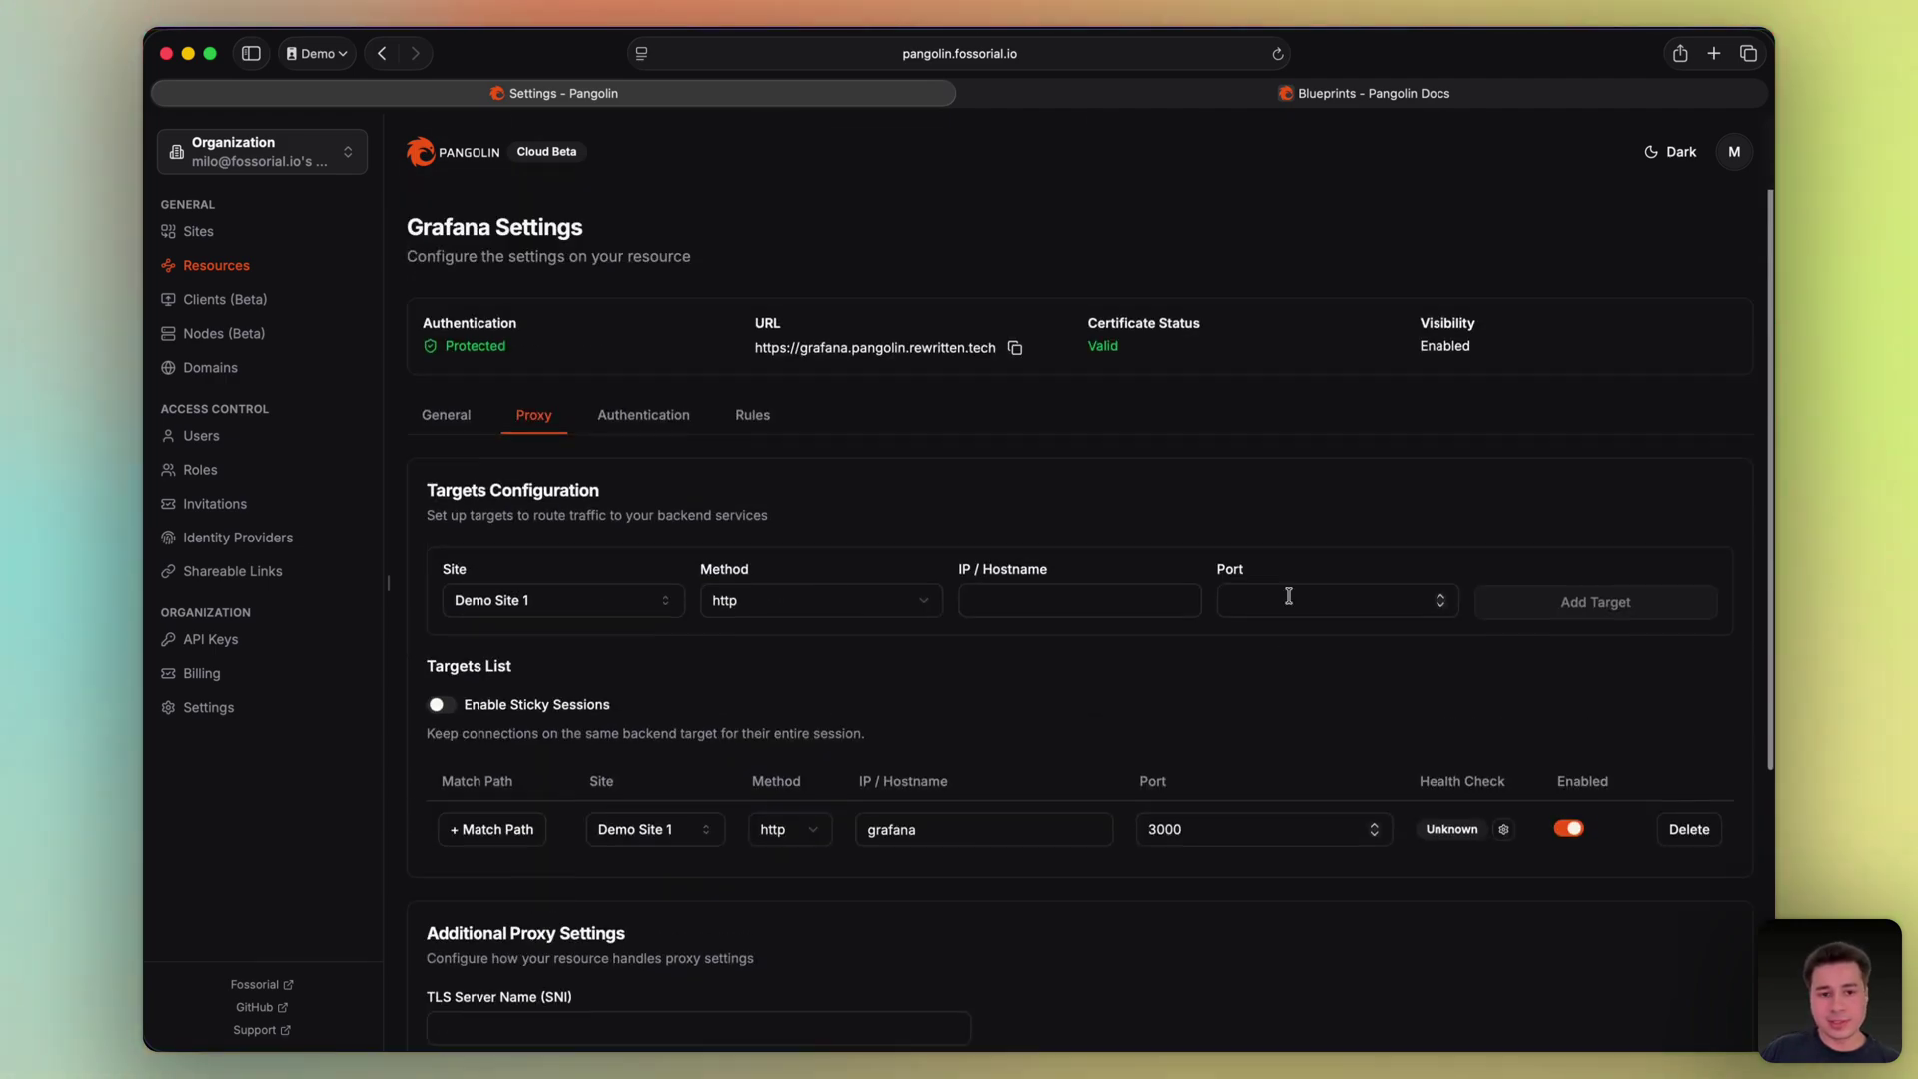
pyautogui.click(882, 347)
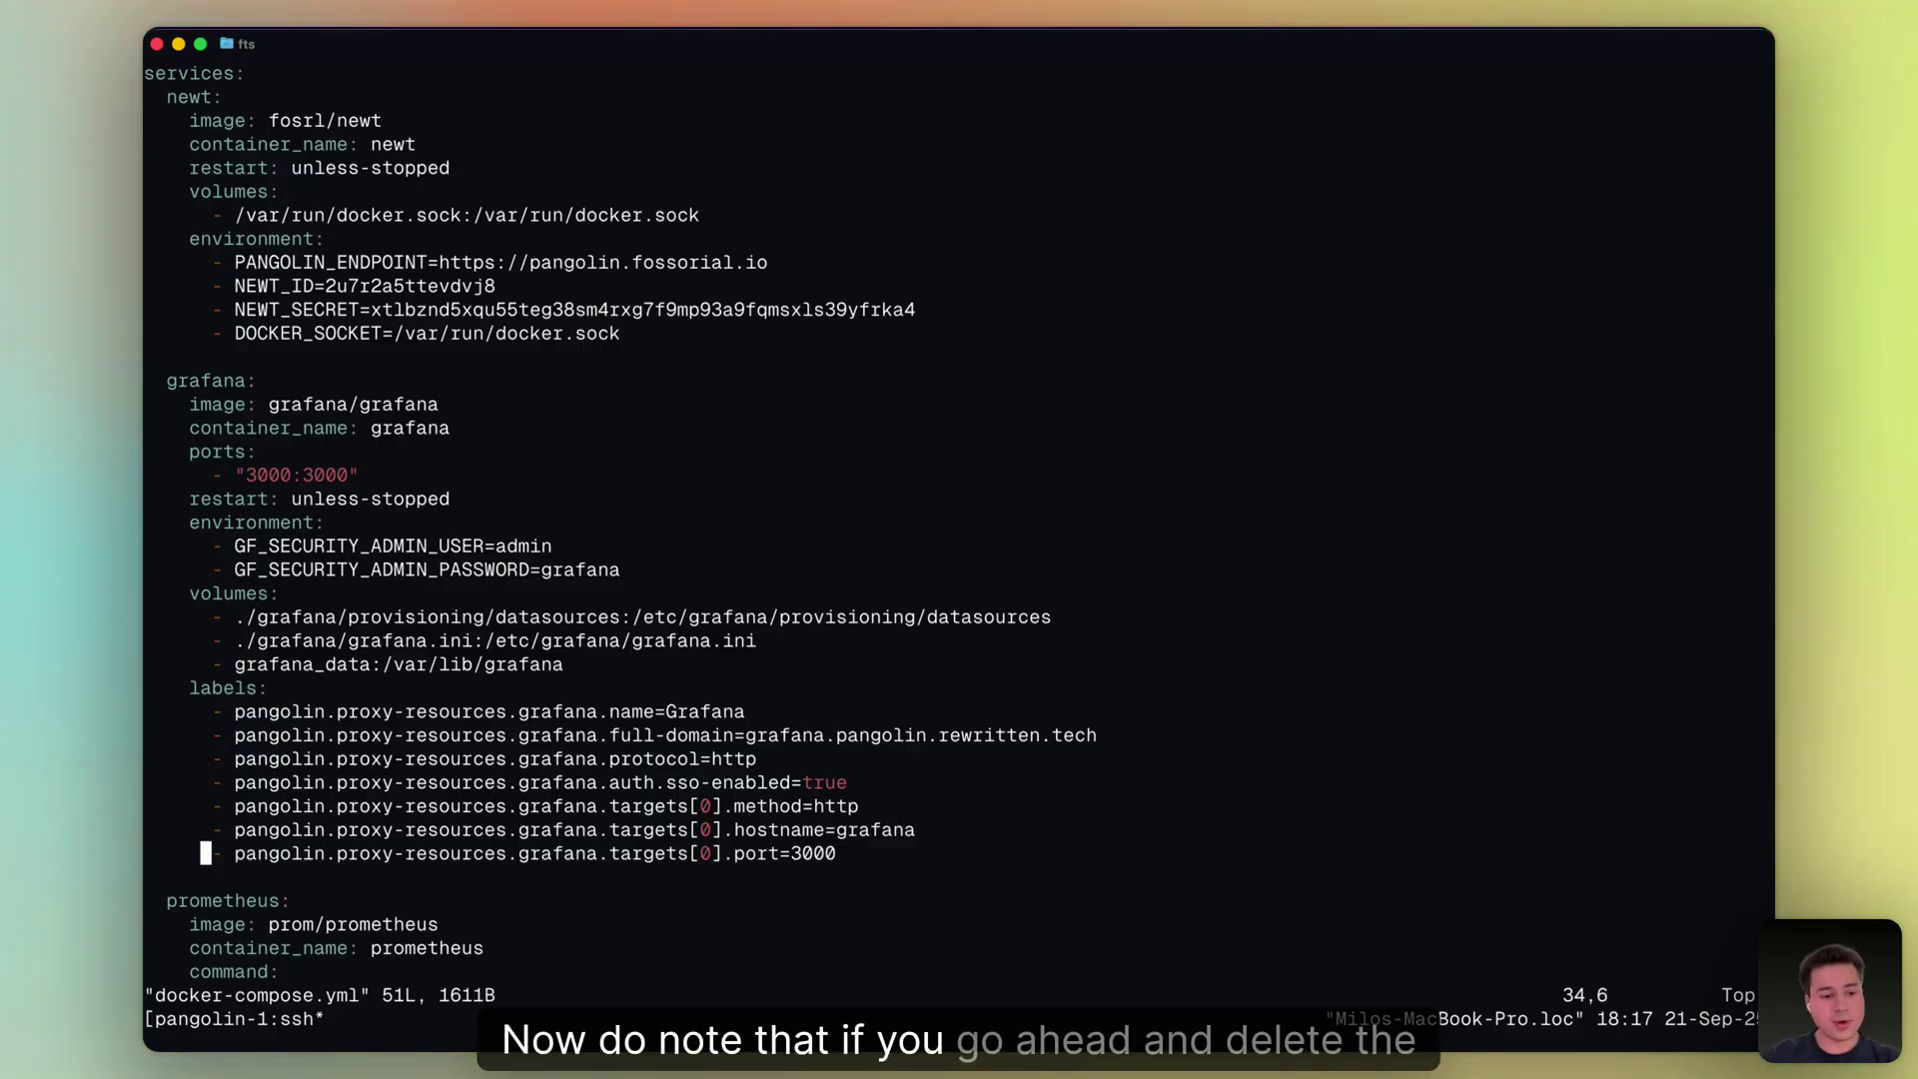
# Delete grafana's labels block, save the file, and rerun docker compose up
pyautogui.hotkey('shift', 'v')
pyautogui.press('k')
pyautogui.press('k')
pyautogui.press('k')
pyautogui.press('k')
pyautogui.press('k')
pyautogui.press('k')
pyautogui.press('k')
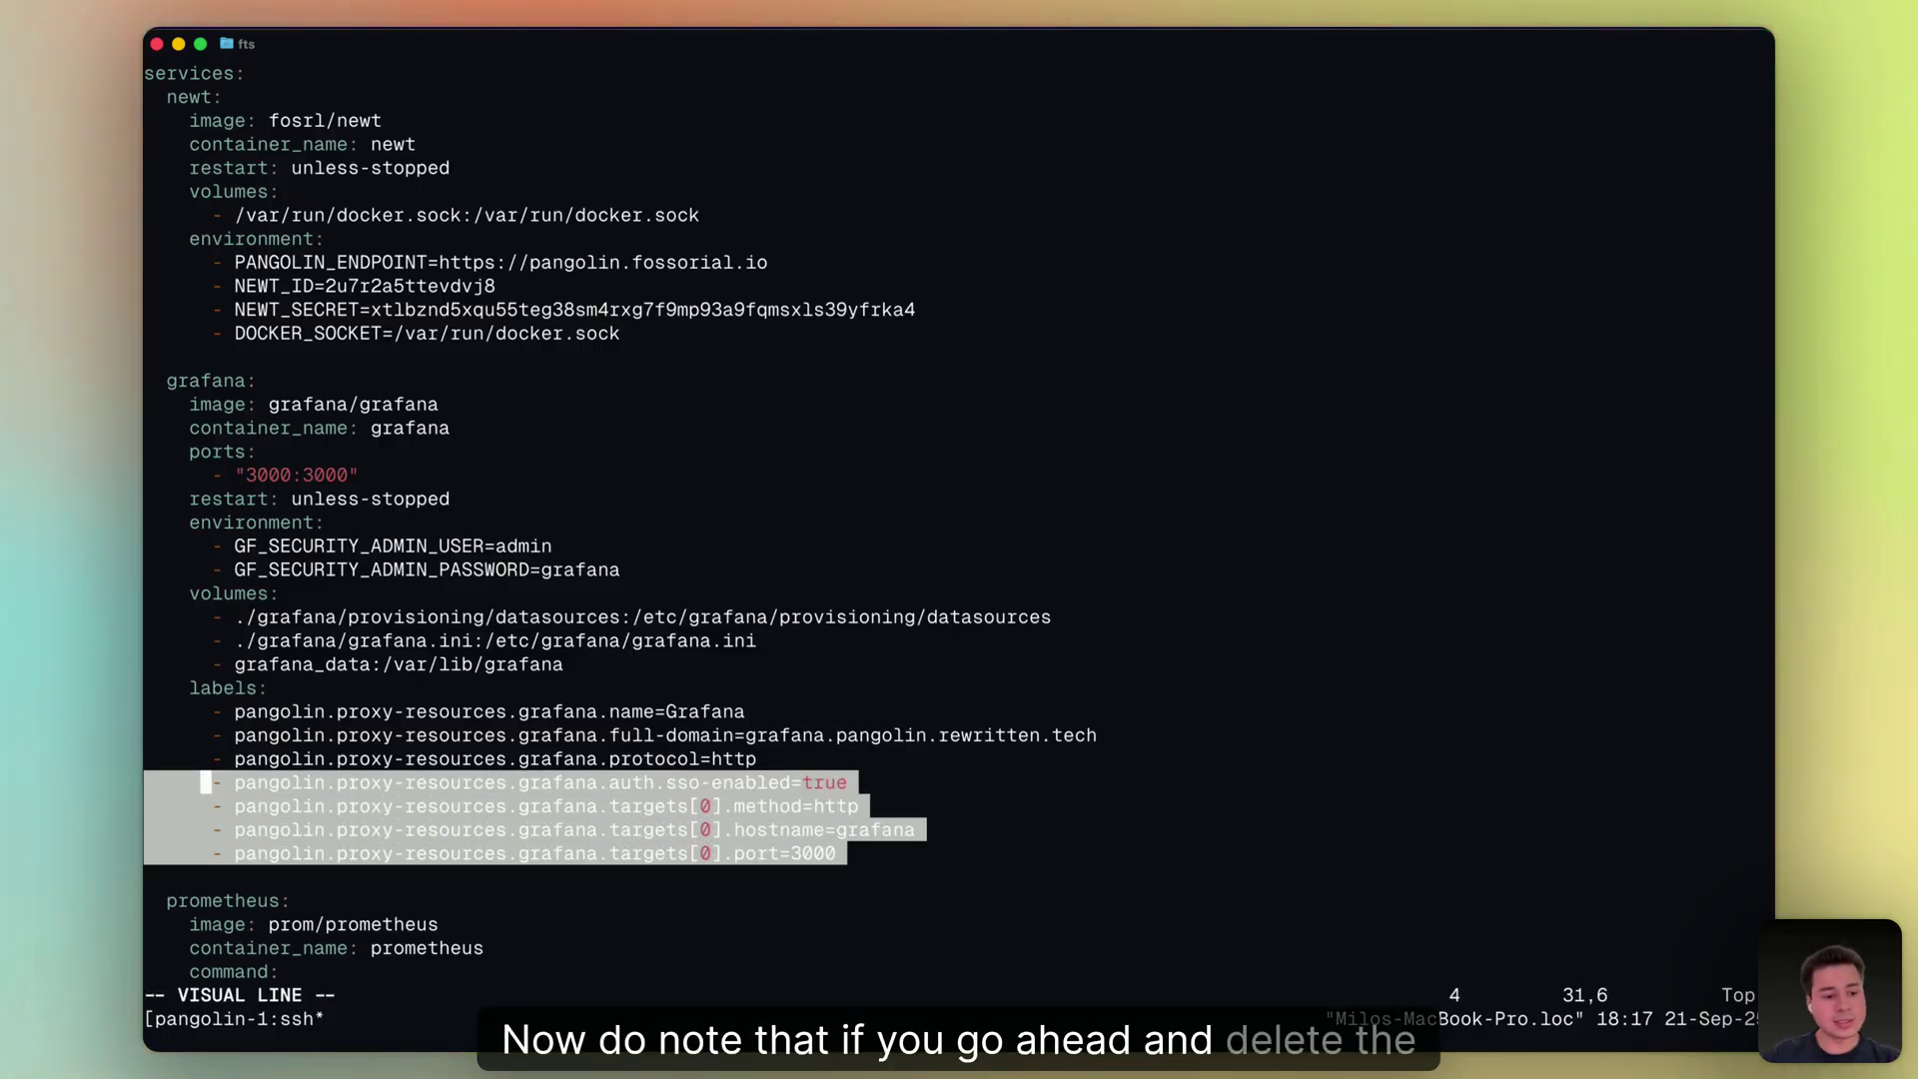
pyautogui.write('d:w')
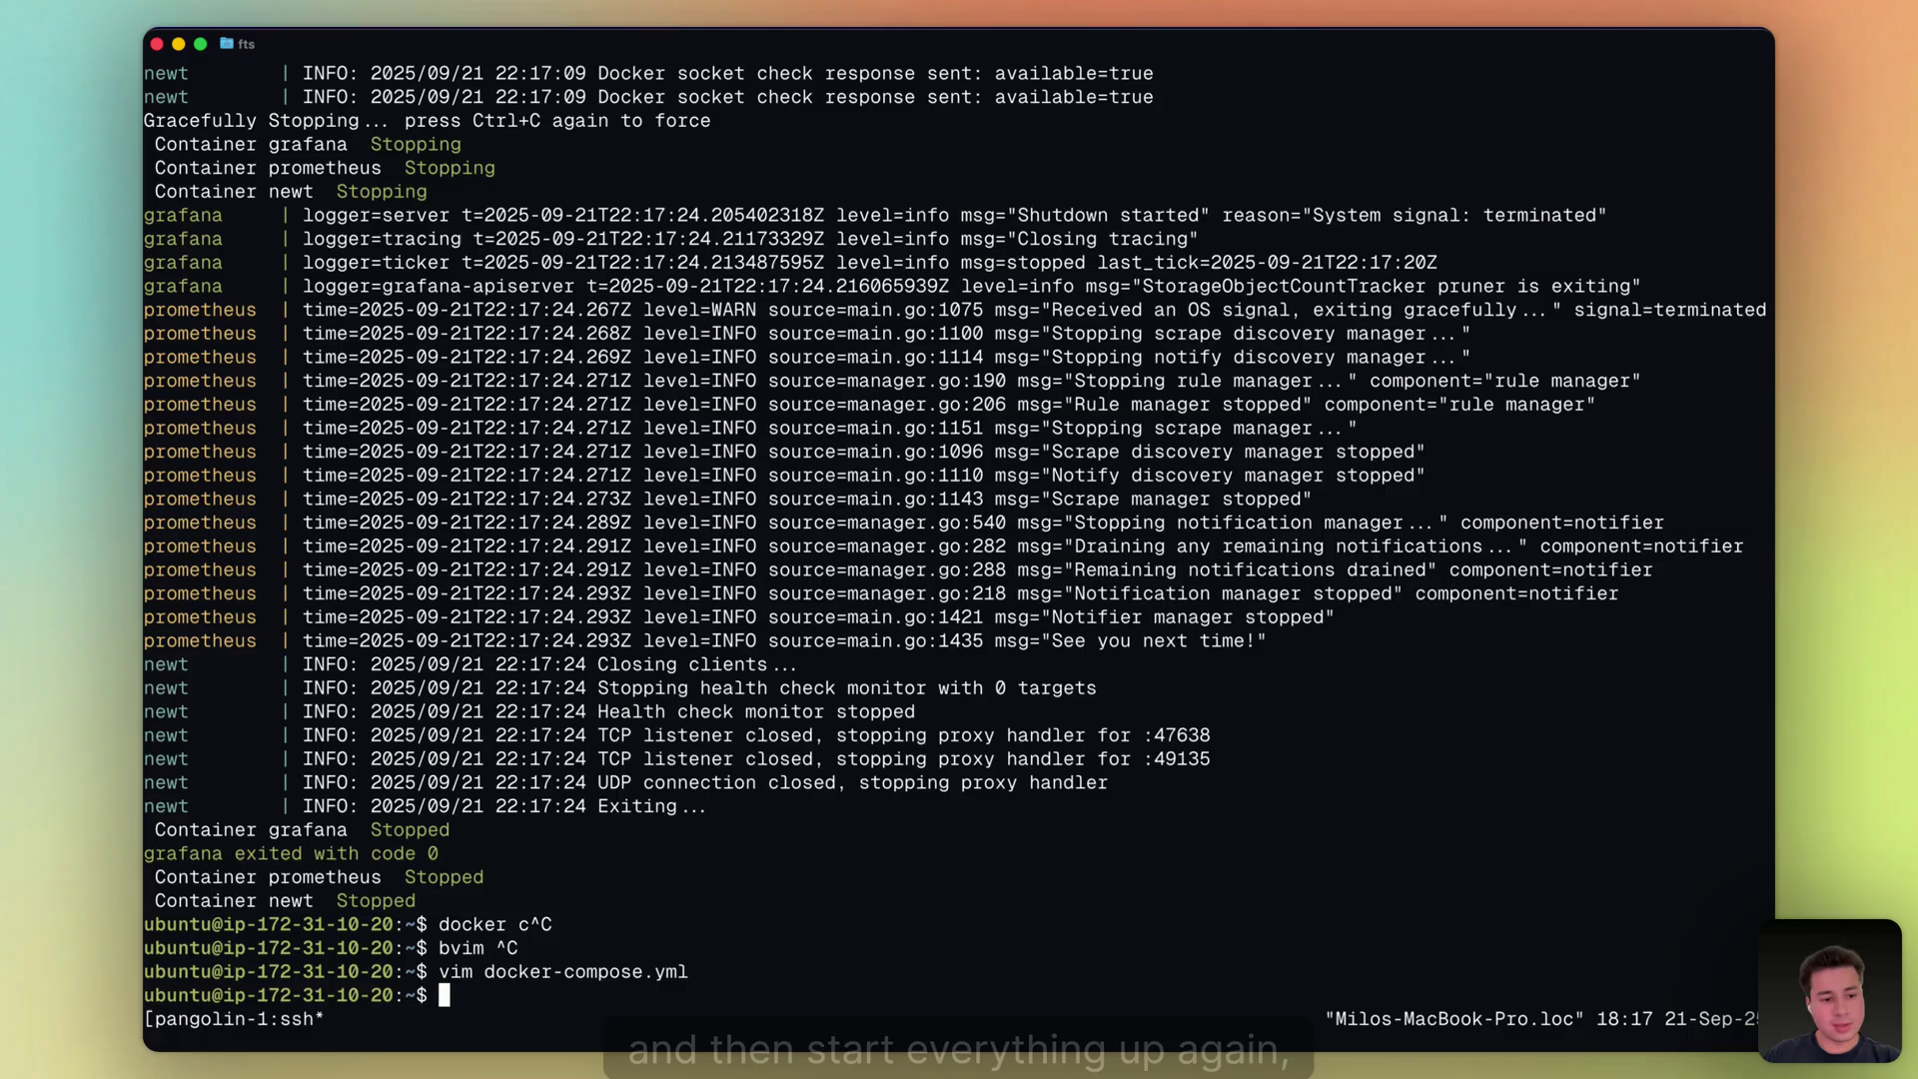
pyautogui.write('p')
pyautogui.press('Return')
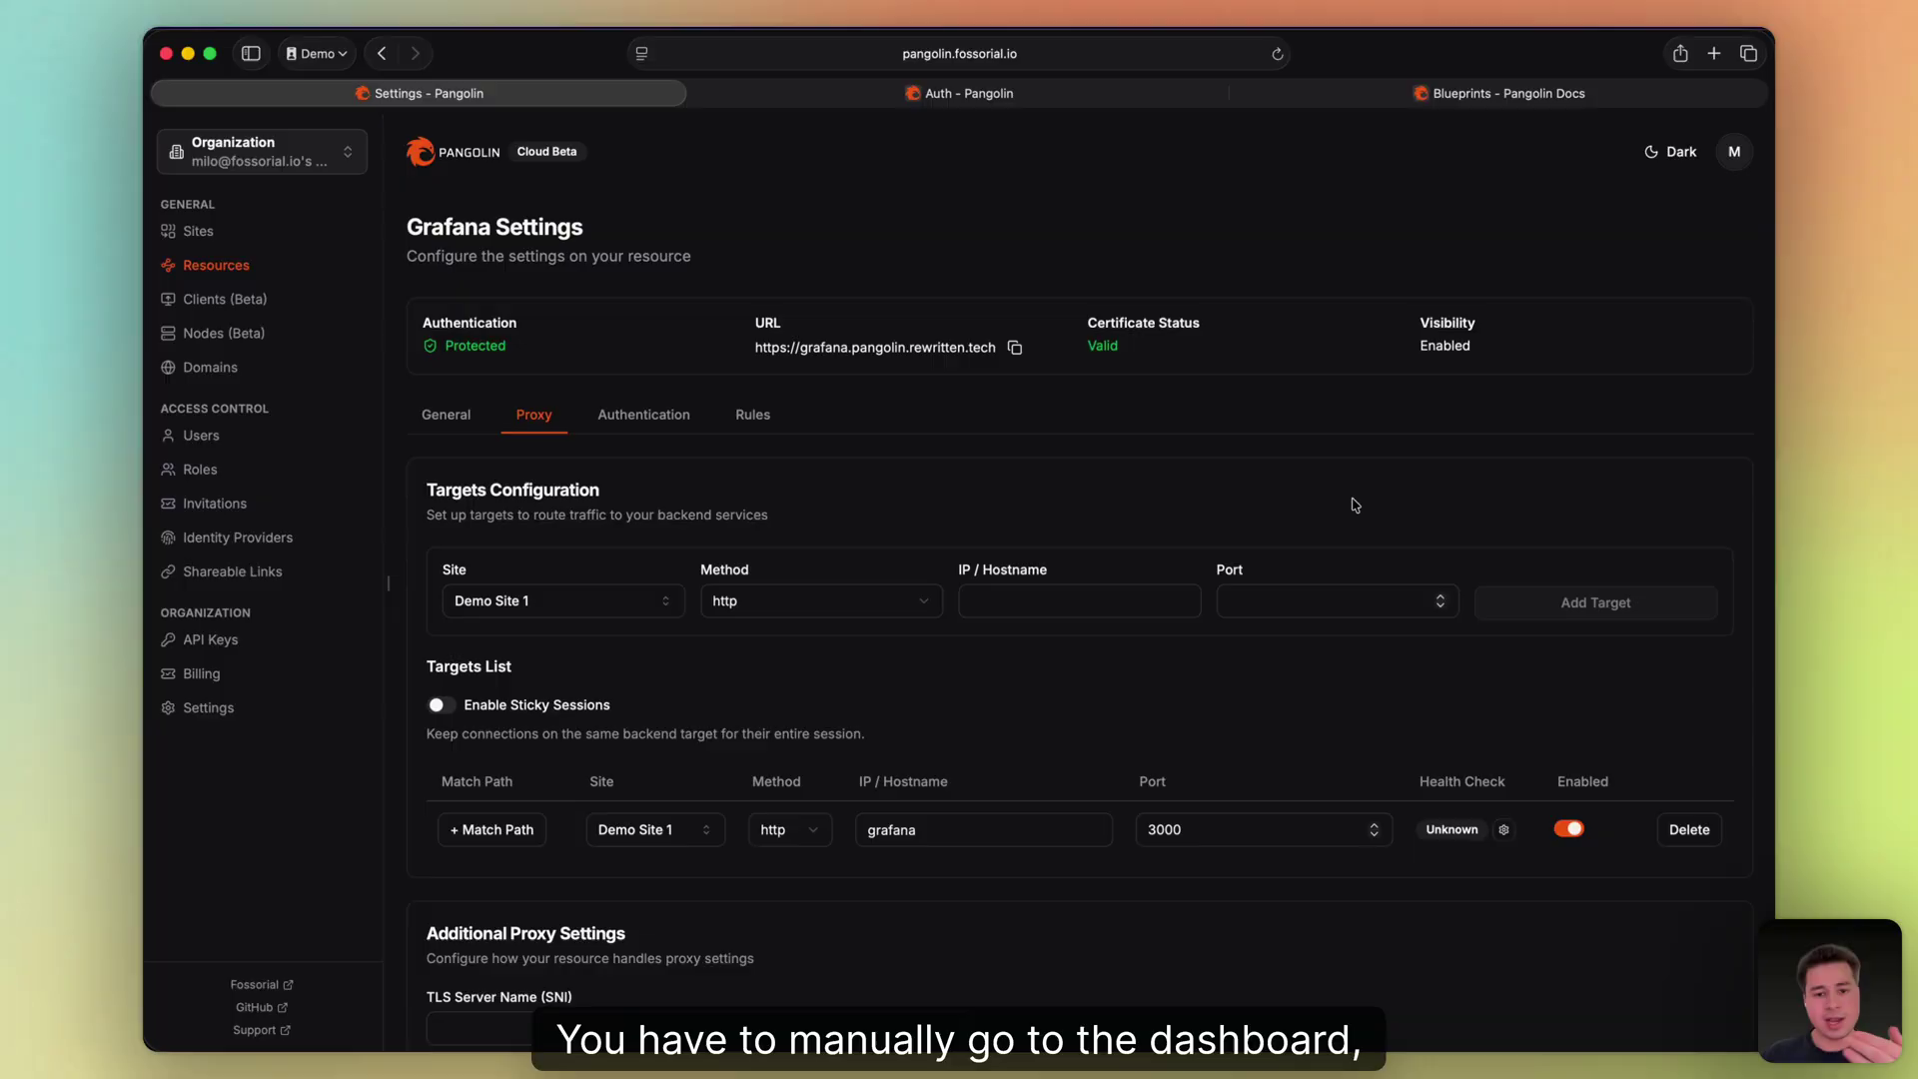
# Delete the Grafana resource from the Resources list, confirming with the name 'Grafana'
pyautogui.click(208, 267)
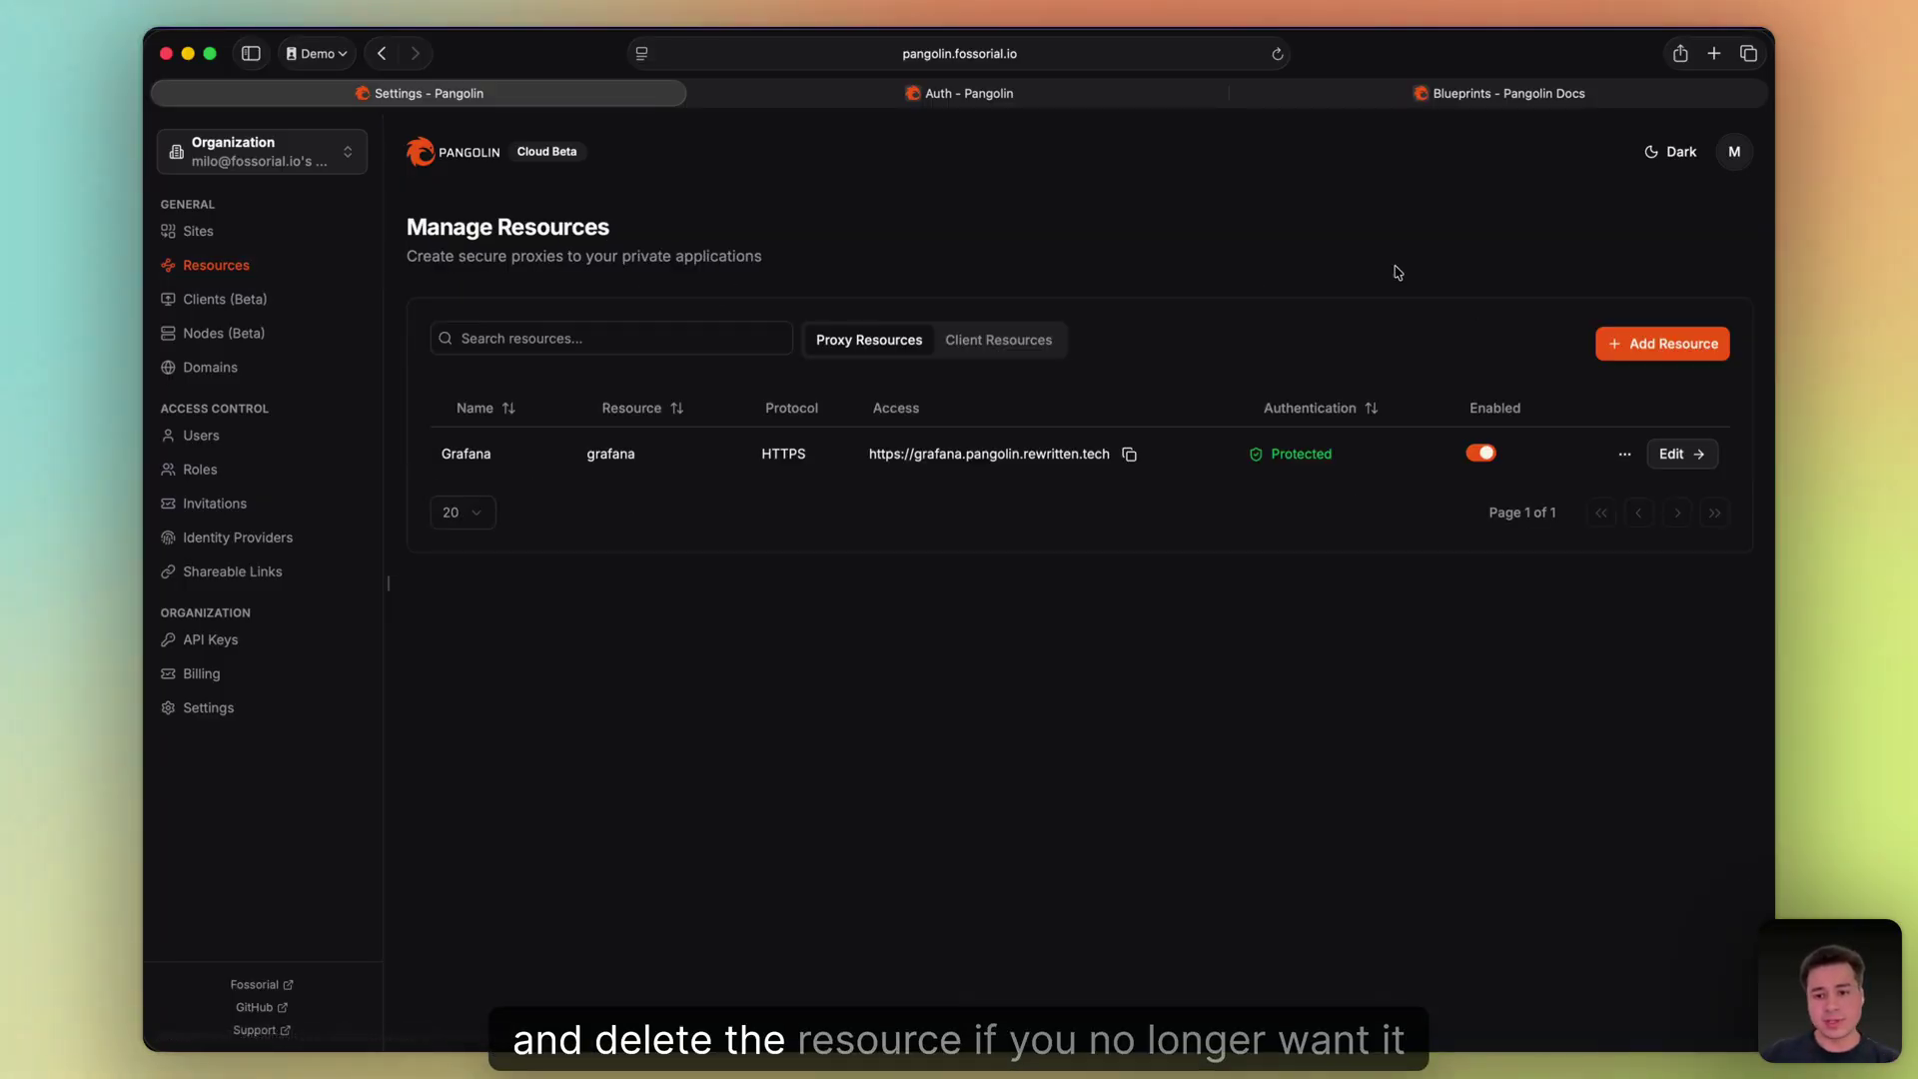
pyautogui.click(1625, 455)
pyautogui.click(1568, 525)
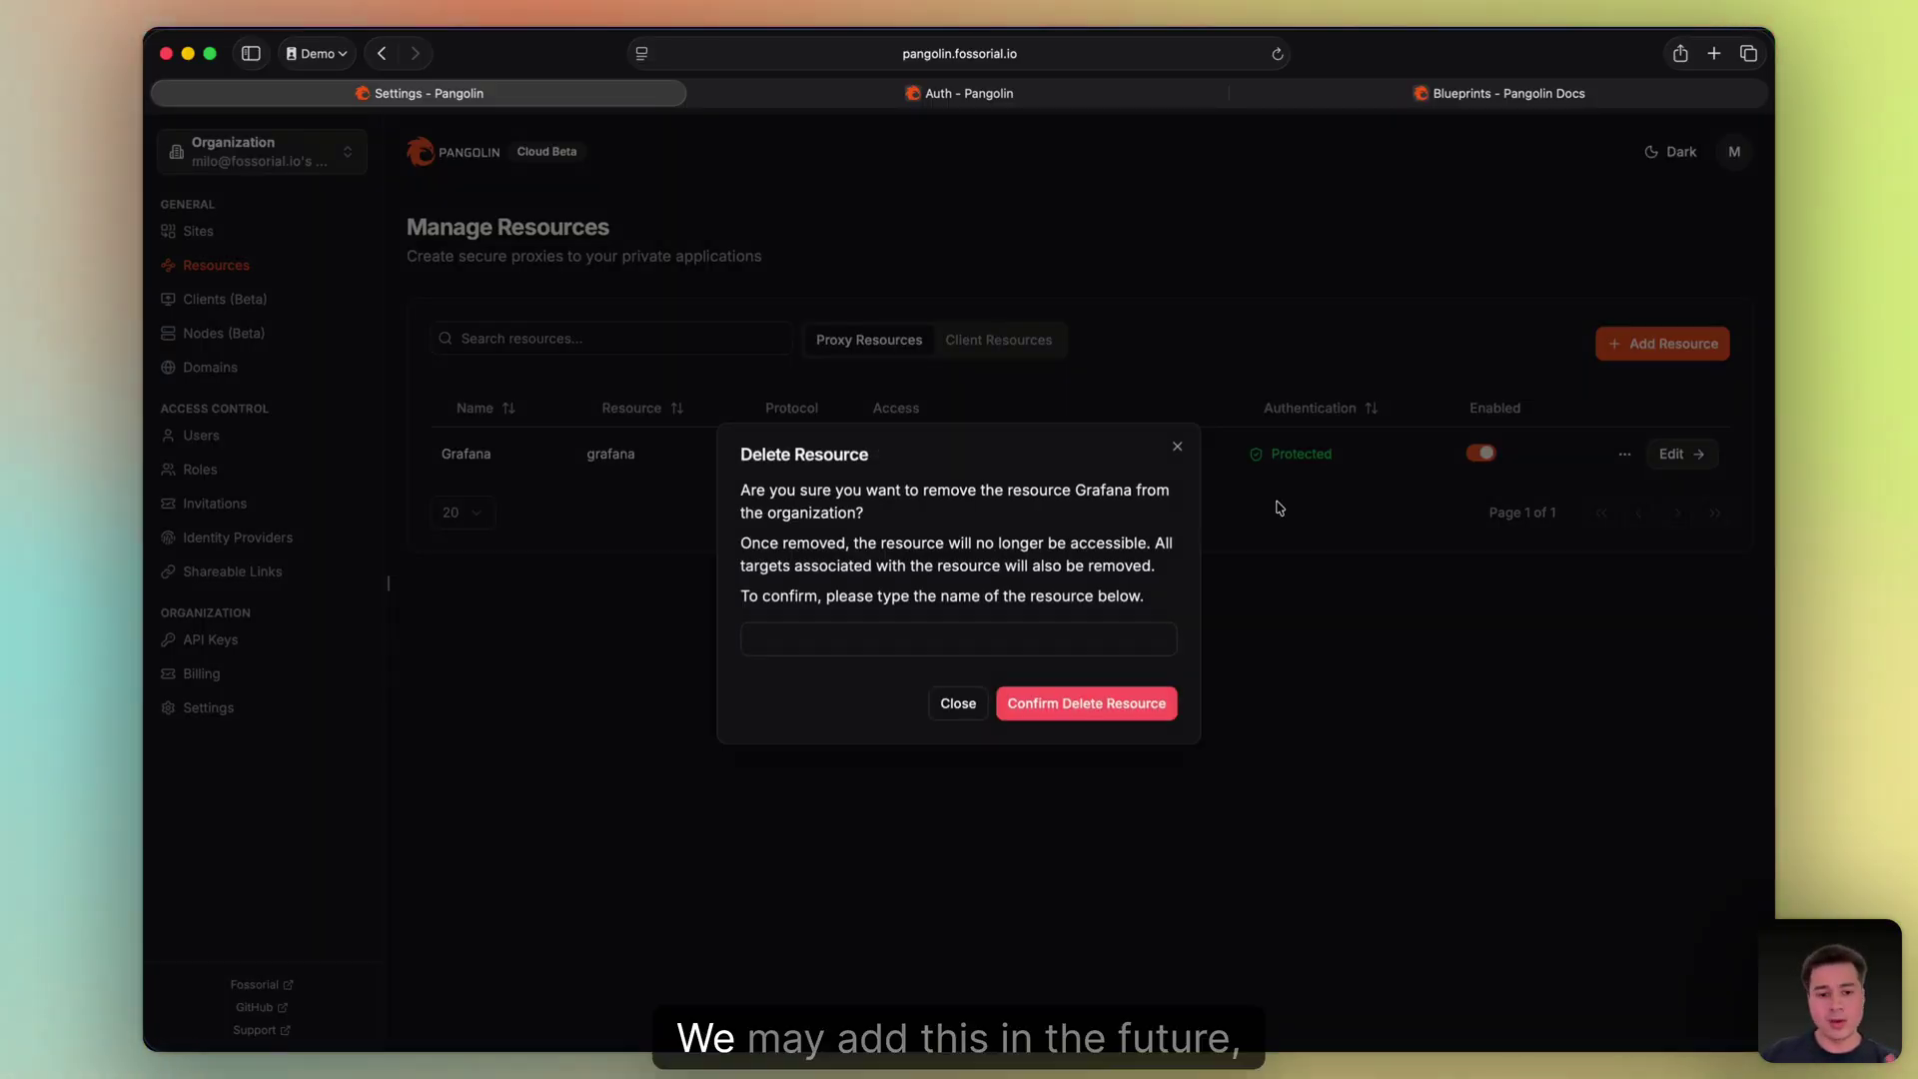
pyautogui.write('Grafana')
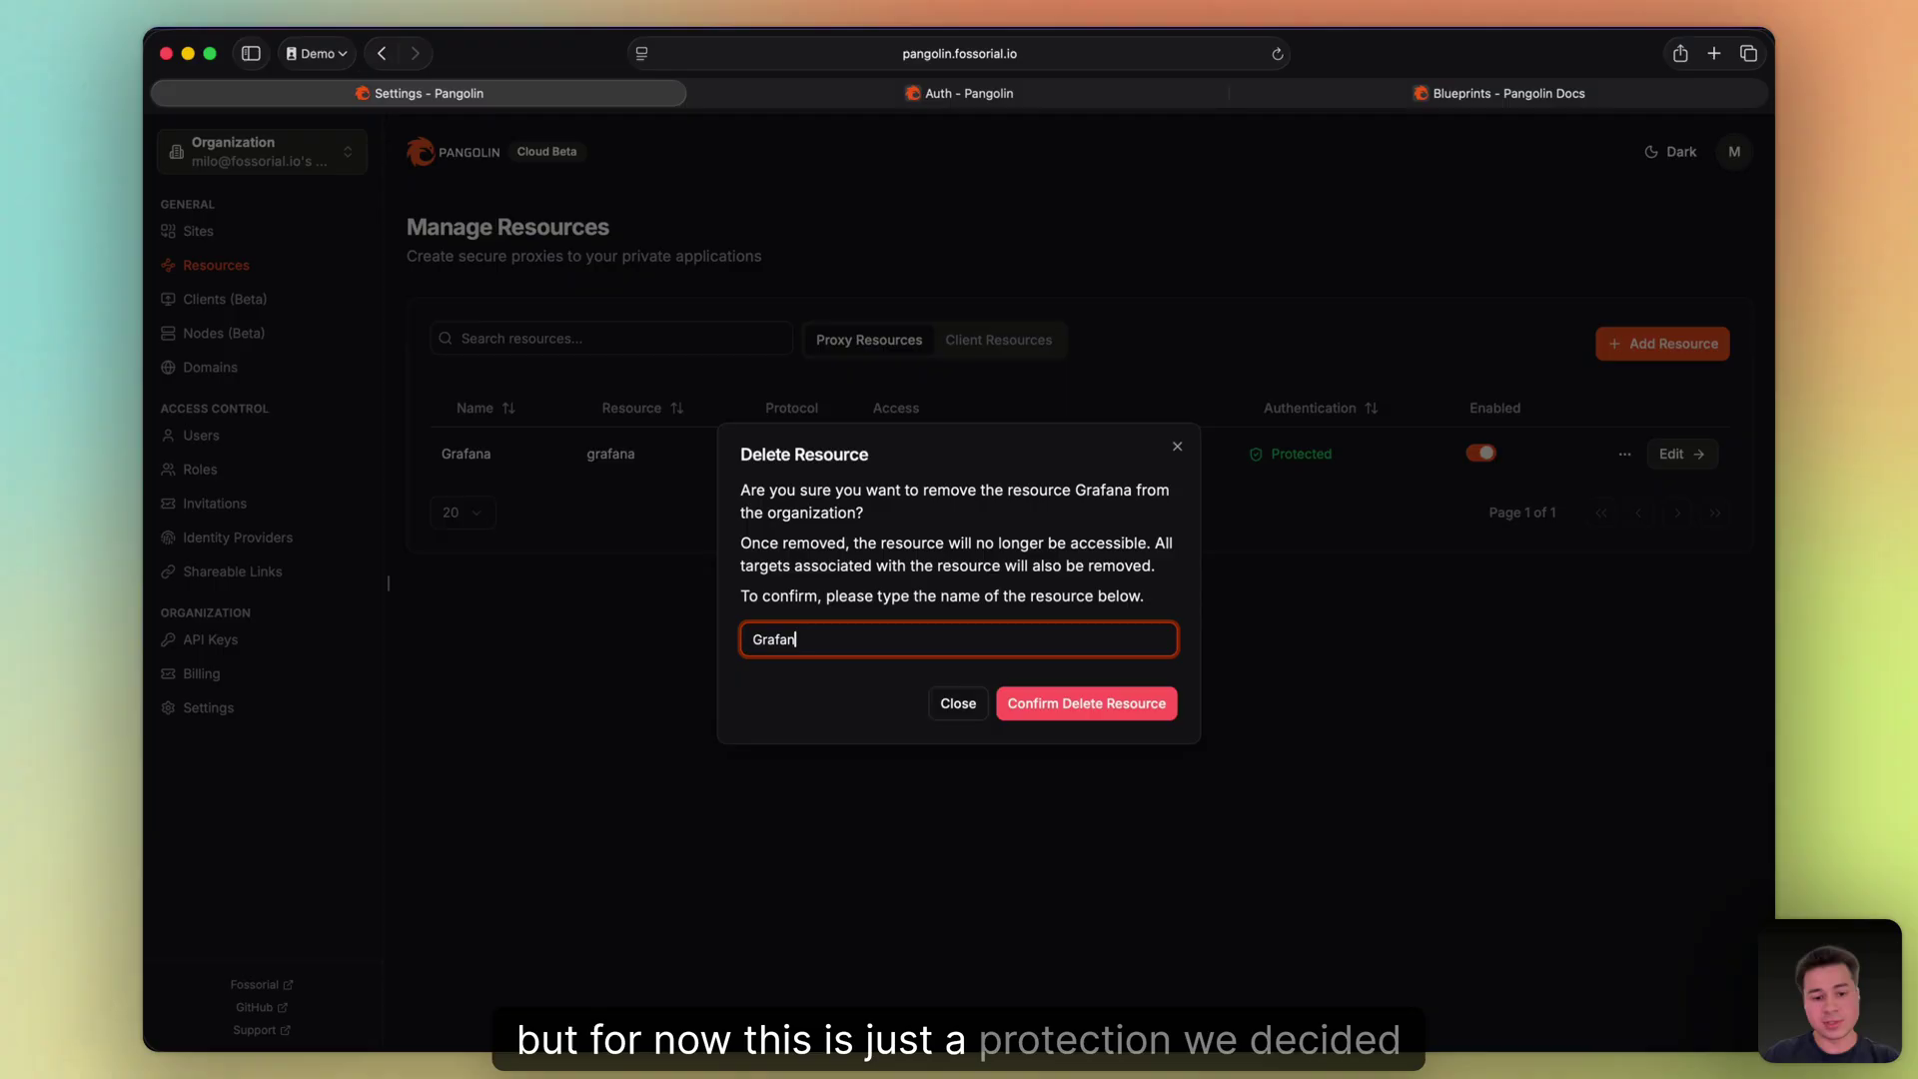
pyautogui.press('Return')
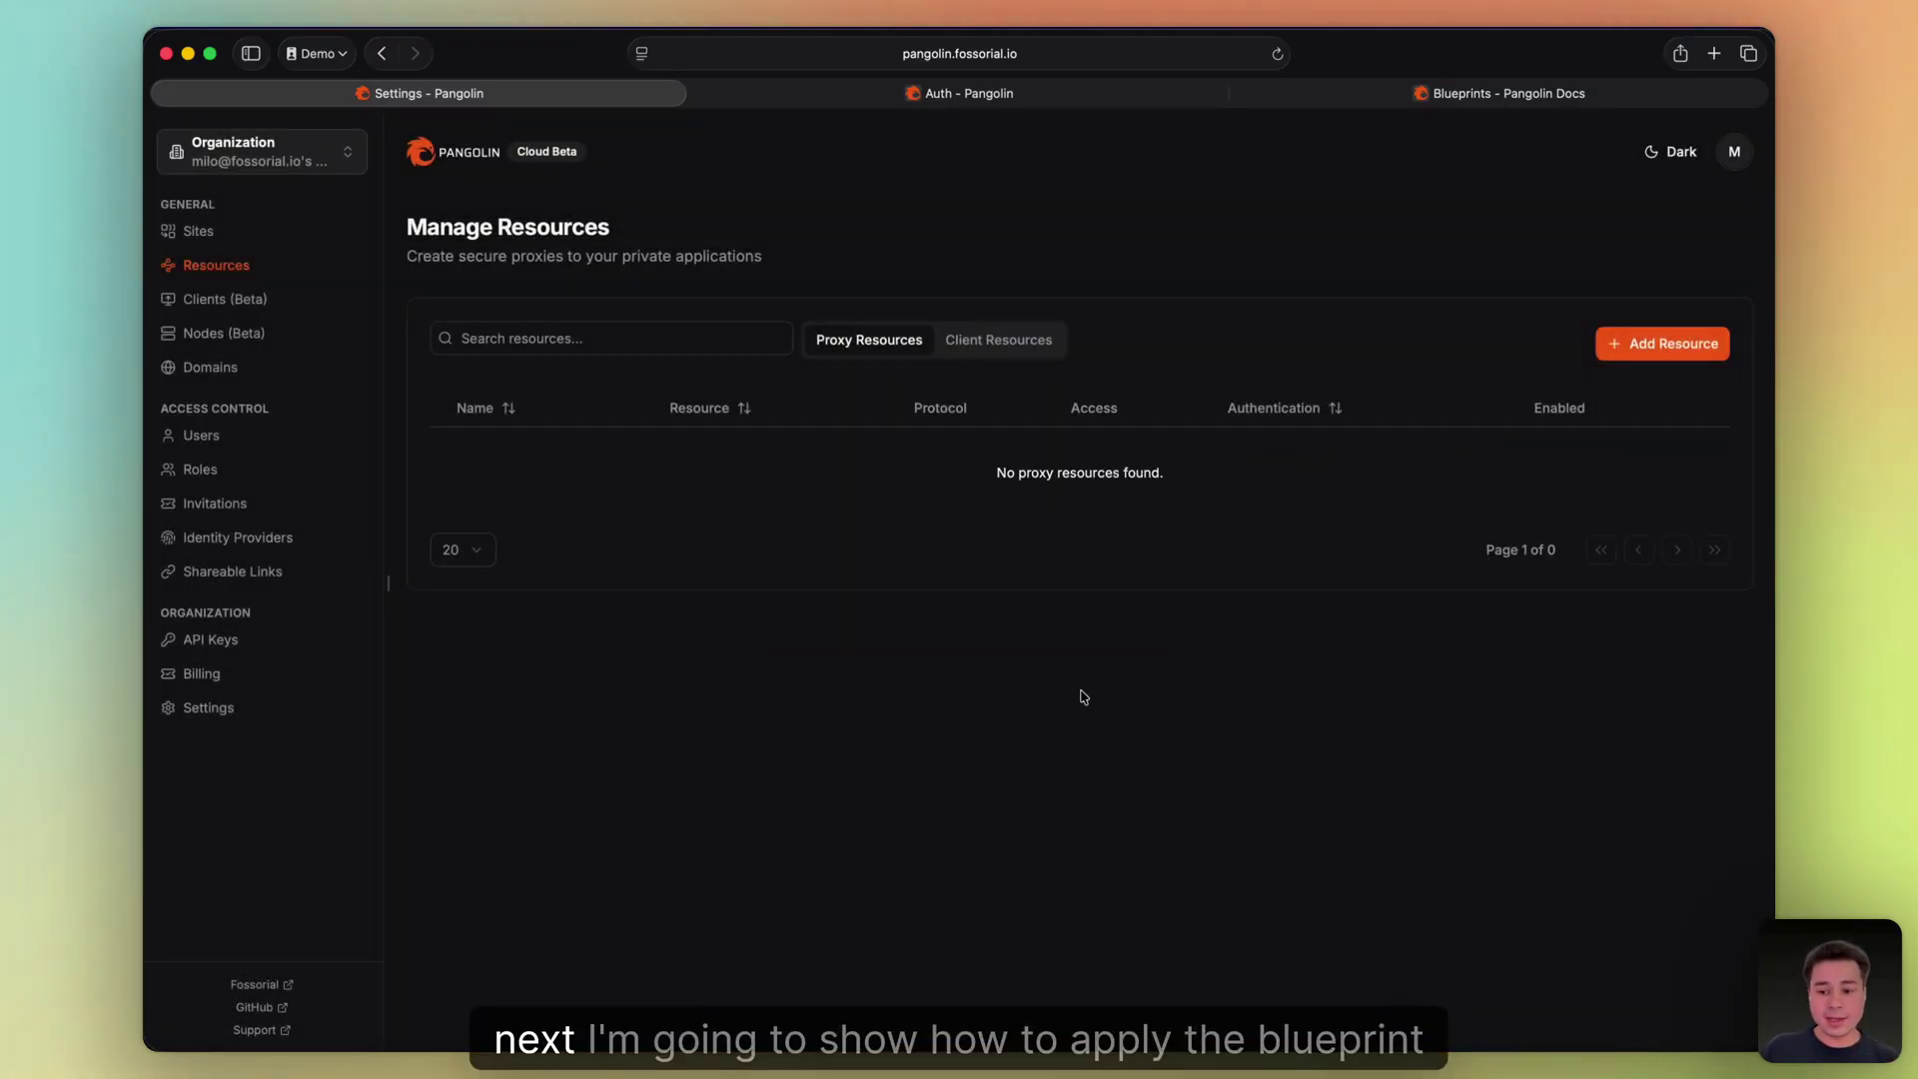
# Remove the newt service block from docker-compose.yml in vim and save the file
pyautogui.click(1464, 103)
pyautogui.scroll(5, 996, 513)
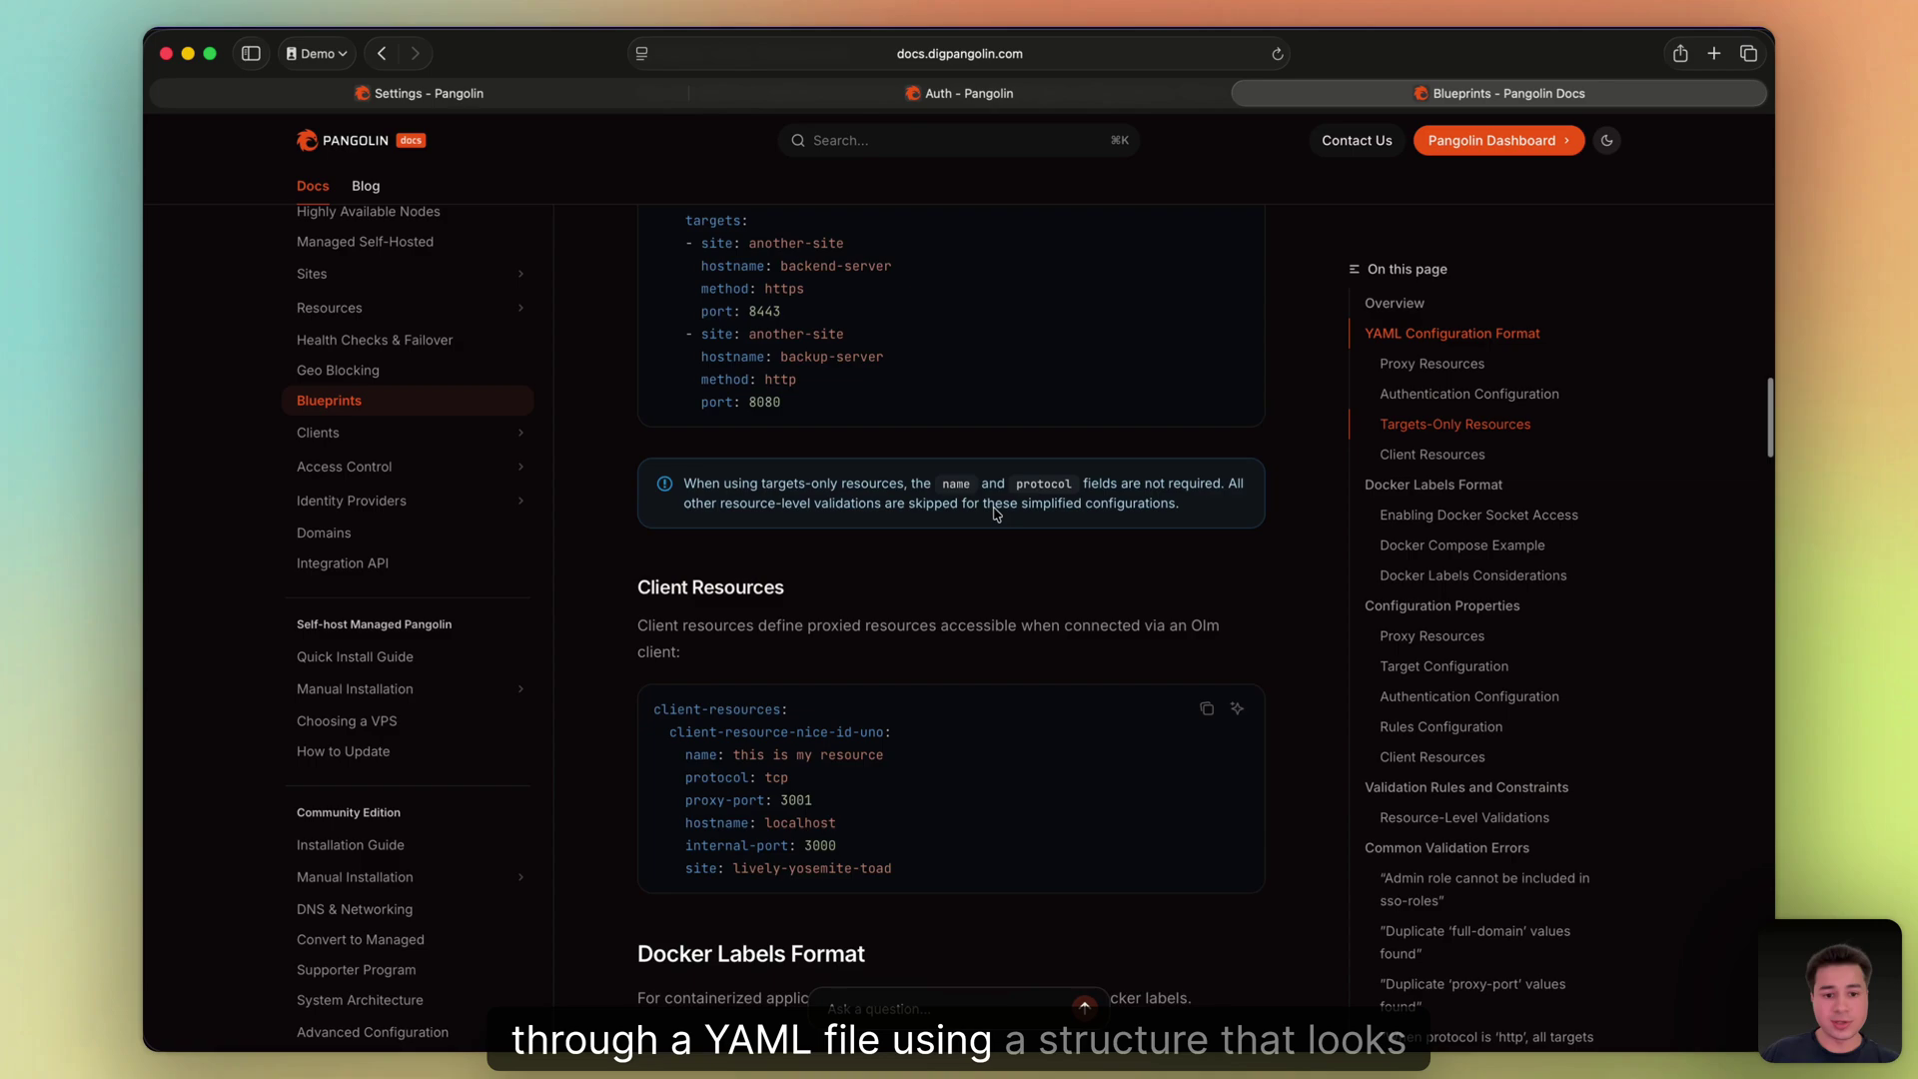
pyautogui.scroll(8, 996, 514)
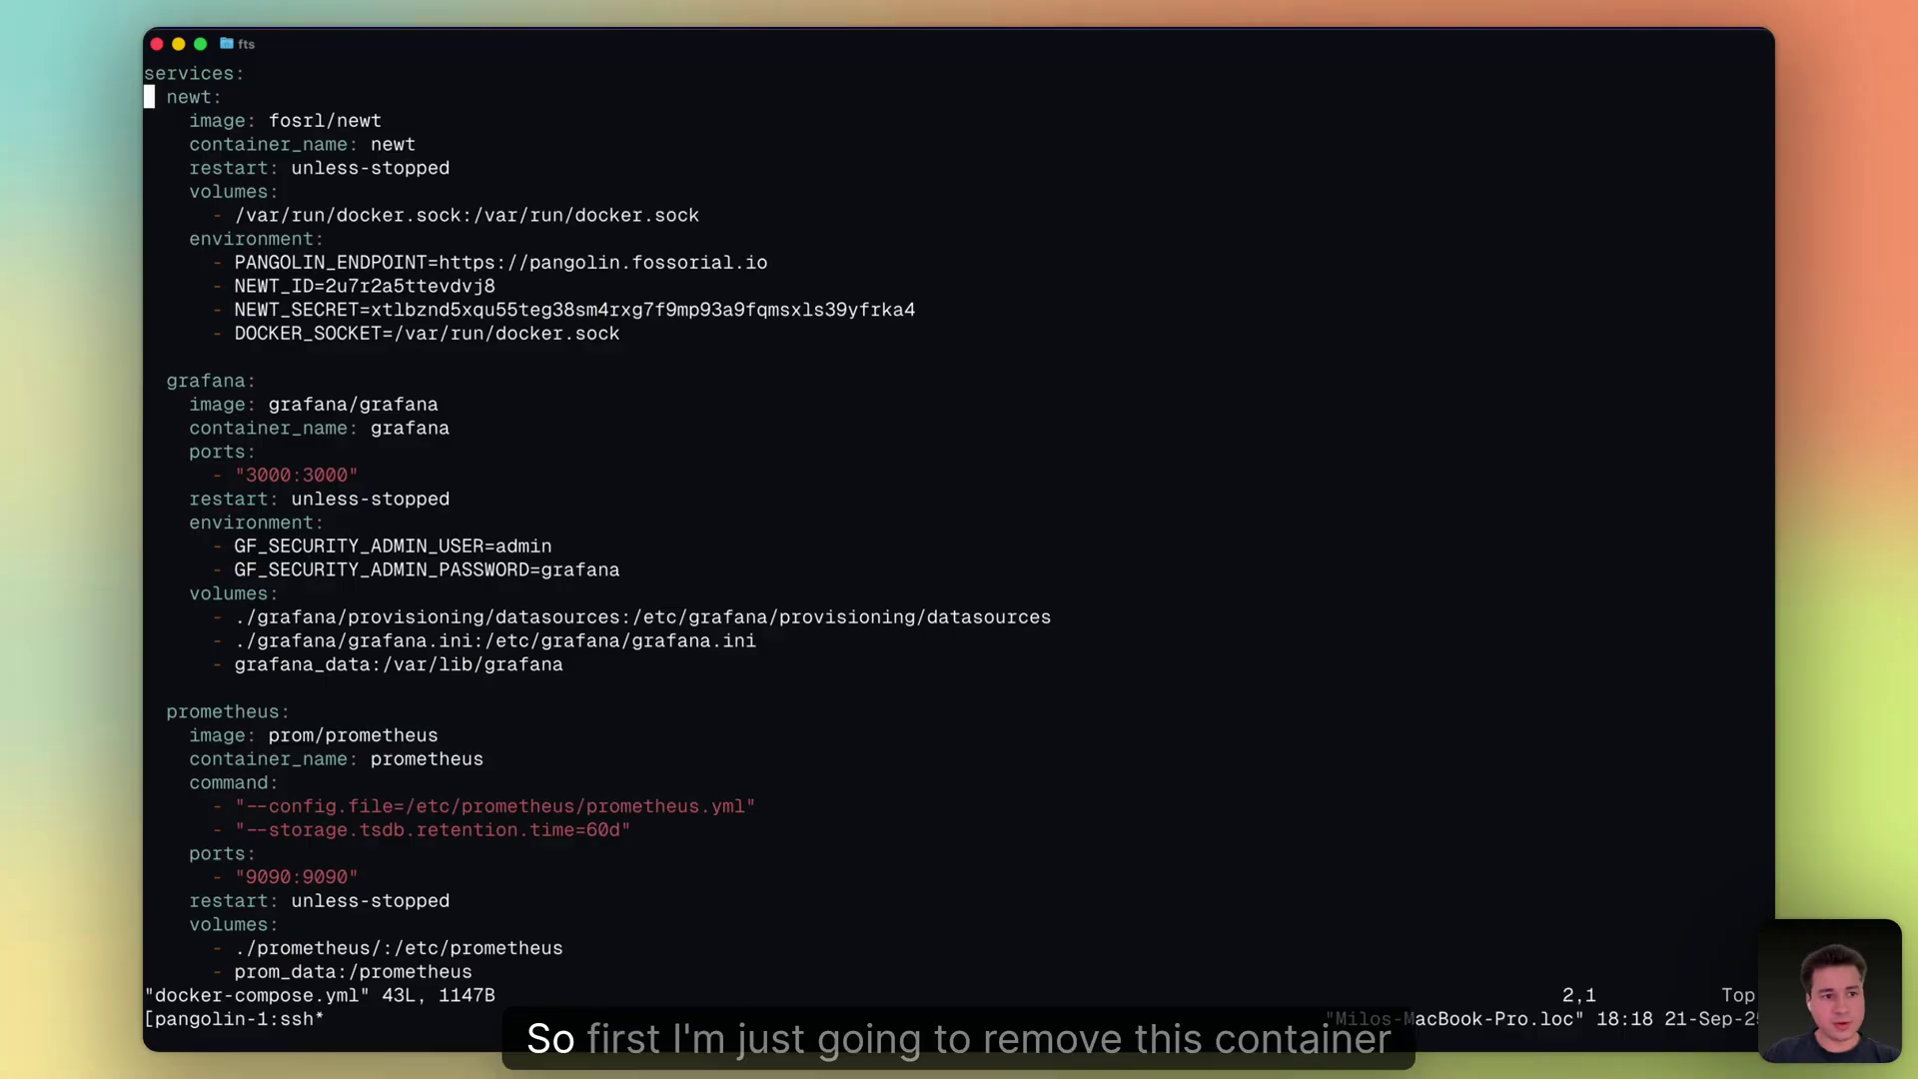
pyautogui.press('V')
pyautogui.press('j')
pyautogui.press('j')
pyautogui.press('j')
pyautogui.press('j')
pyautogui.press('j')
pyautogui.press('j')
pyautogui.press('j')
pyautogui.press('j')
pyautogui.press('j')
pyautogui.press('j')
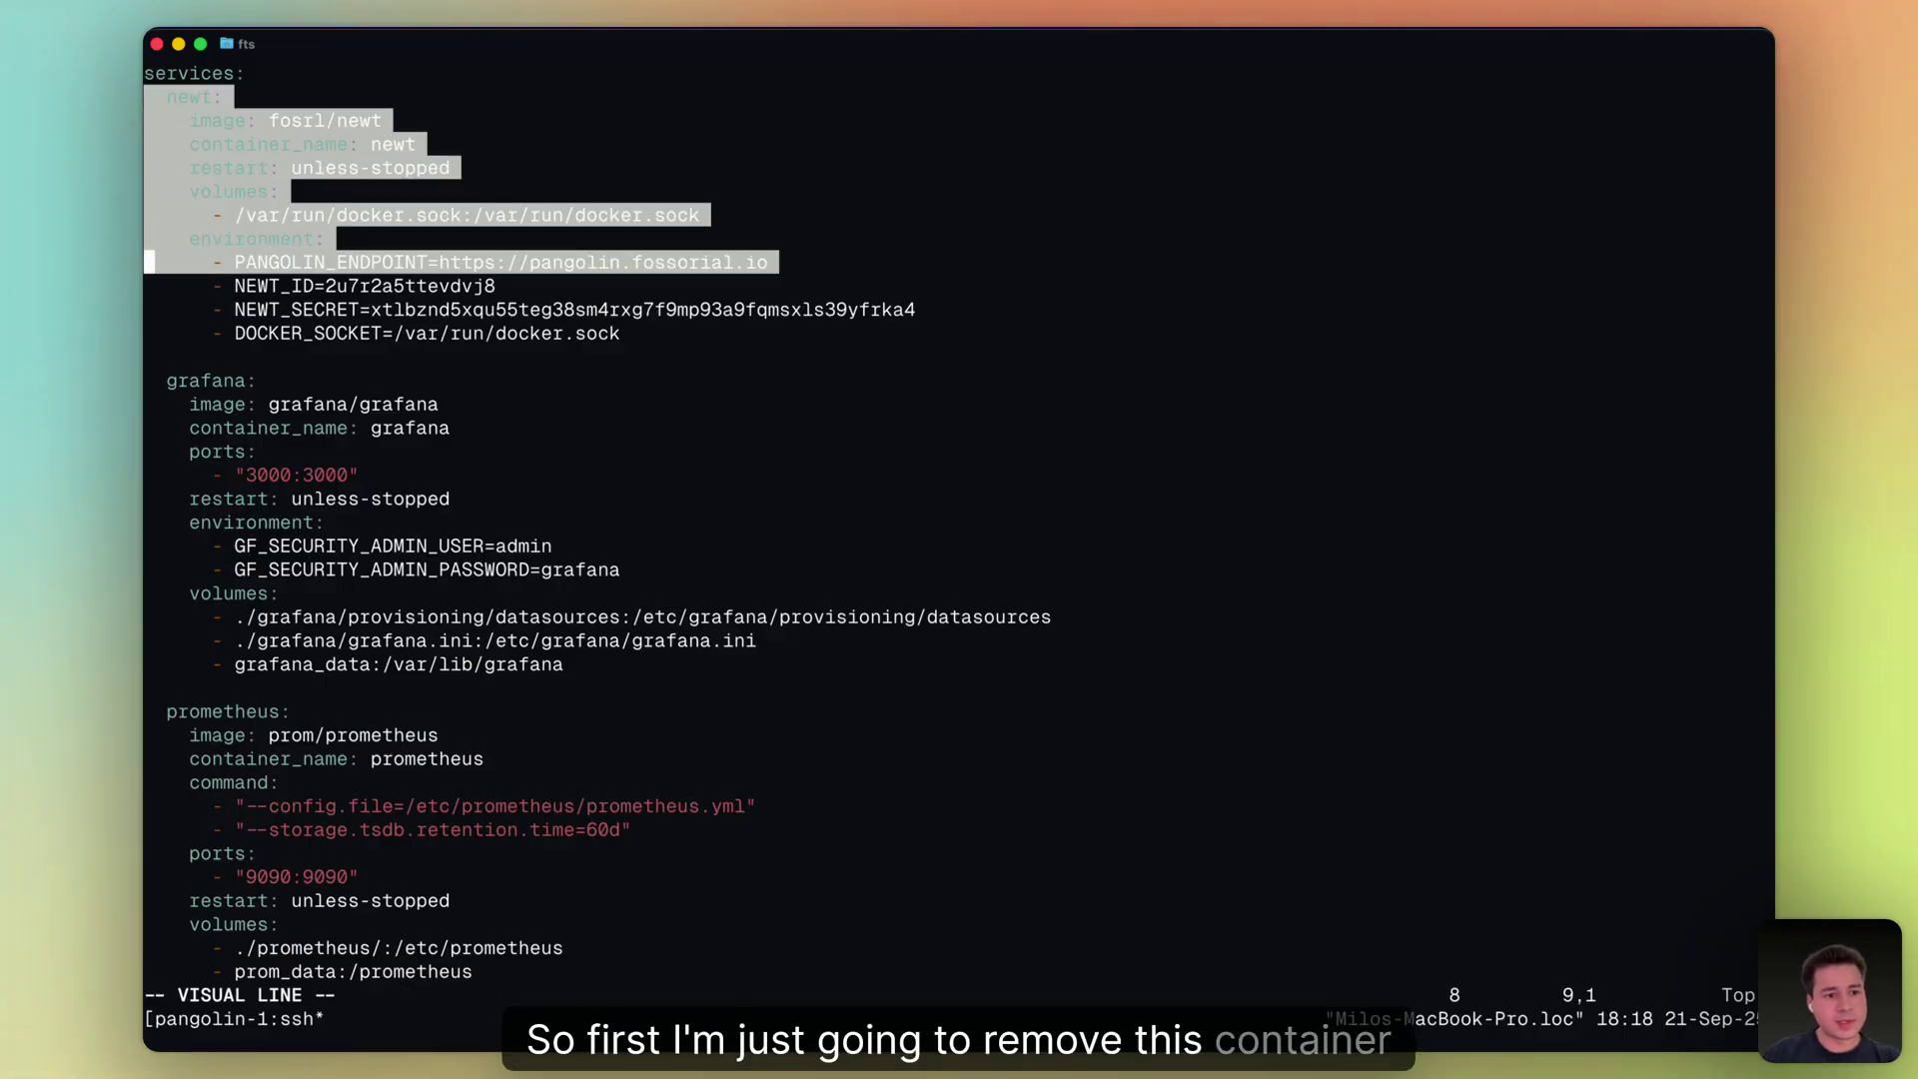
pyautogui.press('d')
pyautogui.press('d')
pyautogui.press('d')
pyautogui.write(':wq')
pyautogui.press('Return')
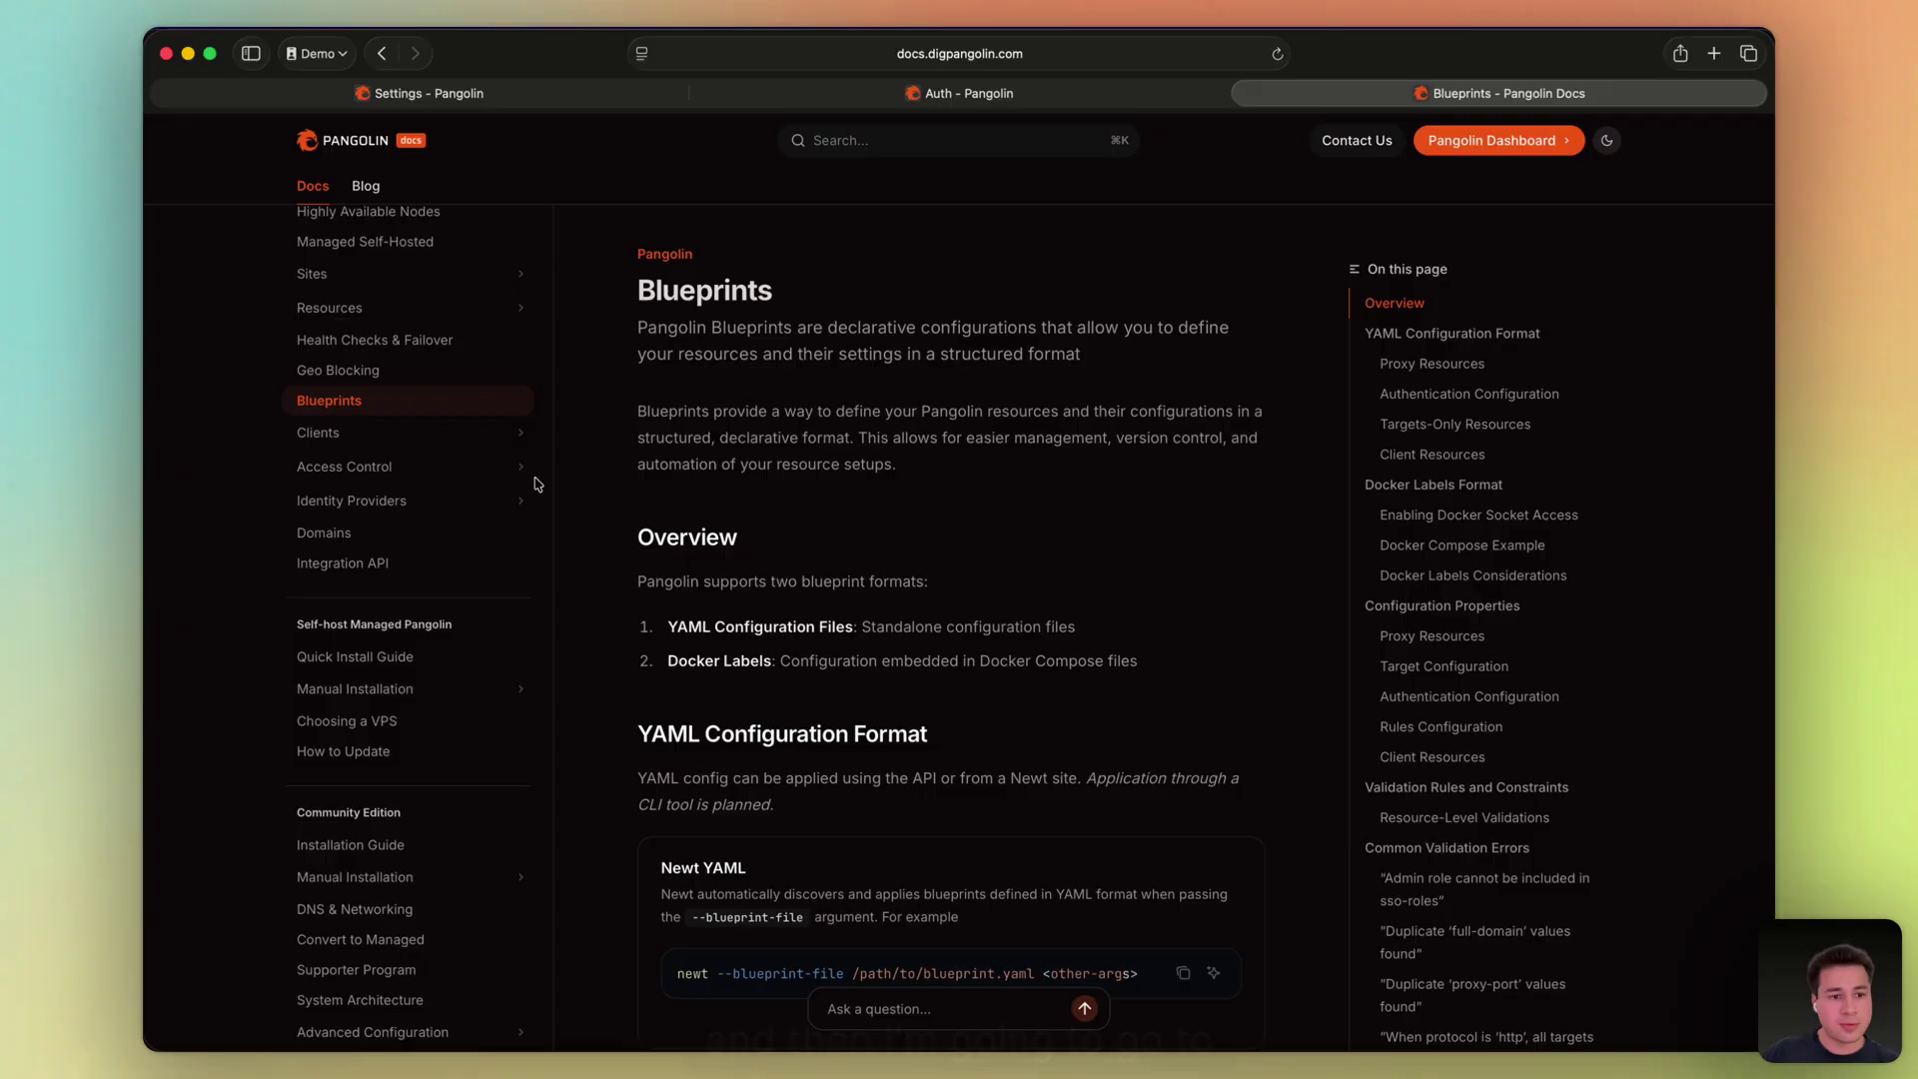
# Copy the Newt quick-install curl command from the Sites > Install Site docs page
pyautogui.click(384, 274)
pyautogui.click(389, 316)
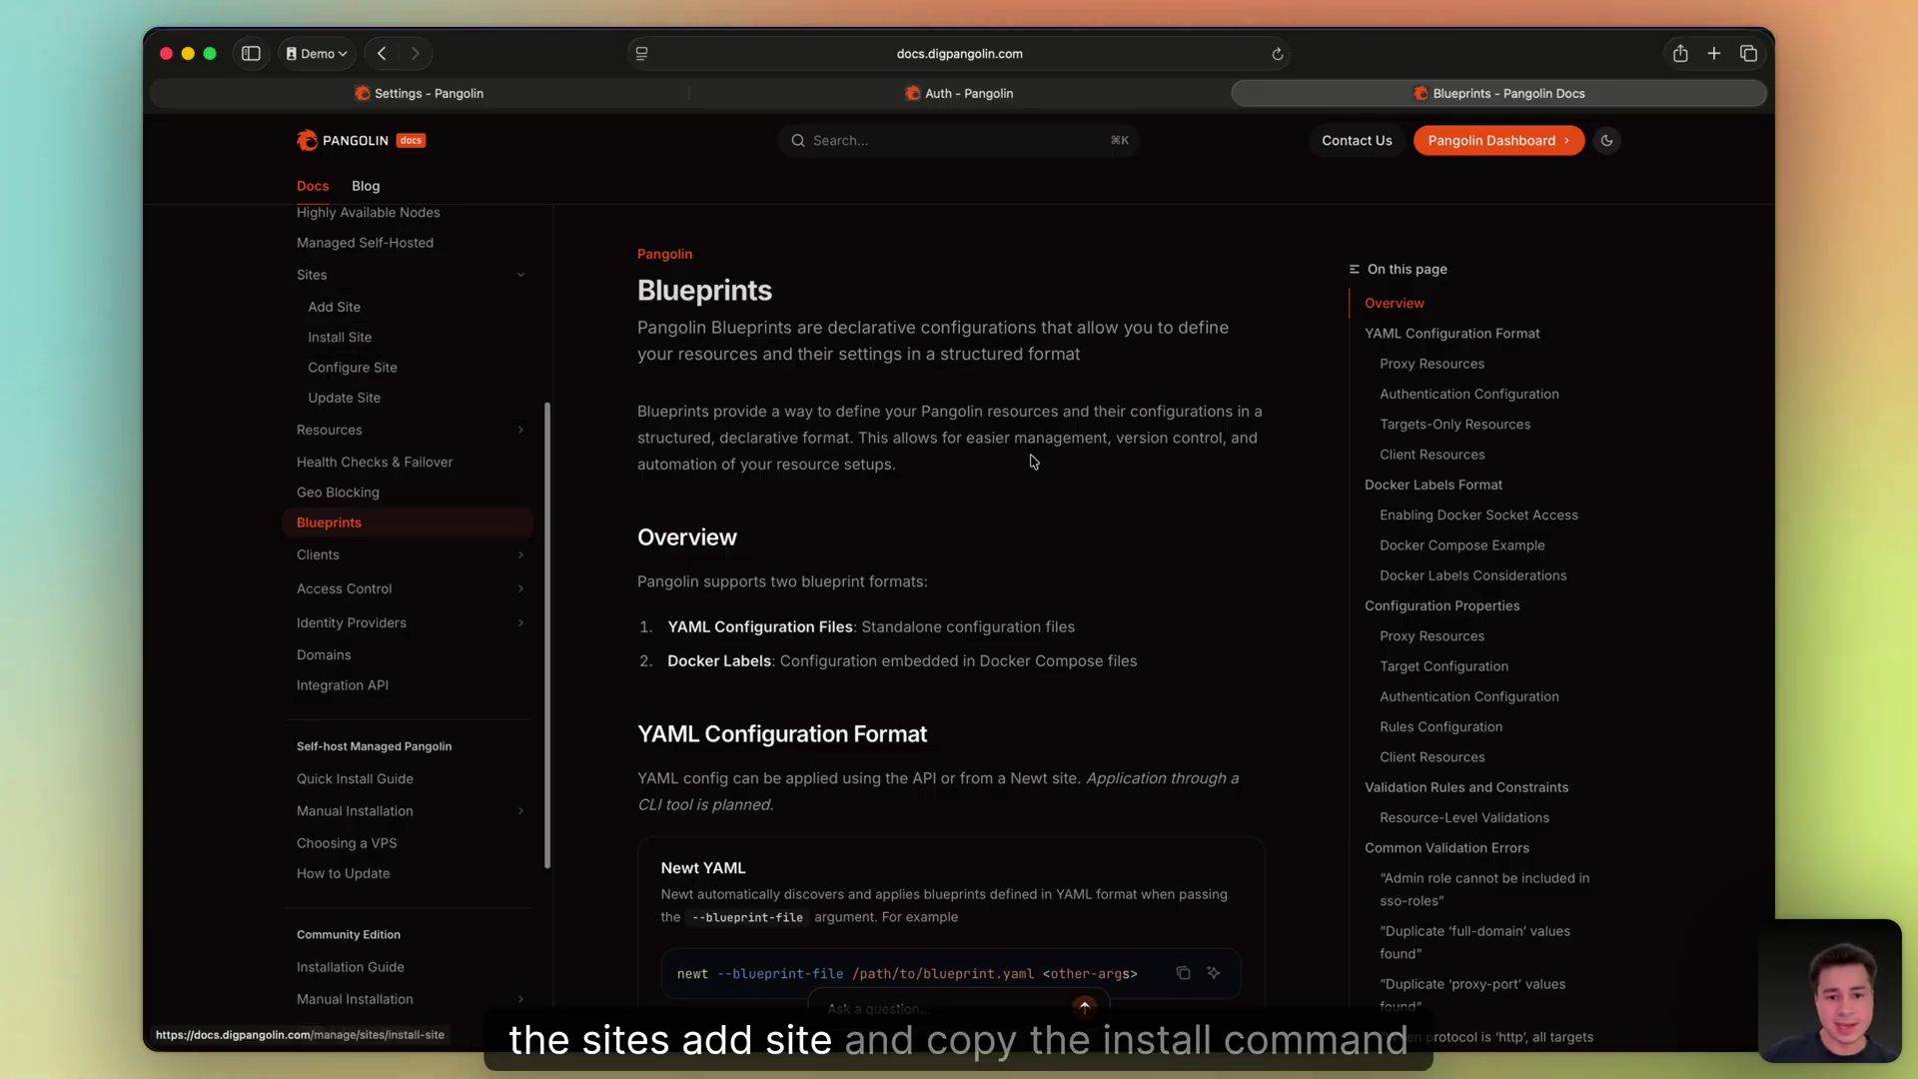
pyautogui.scroll(-7, 501, 358)
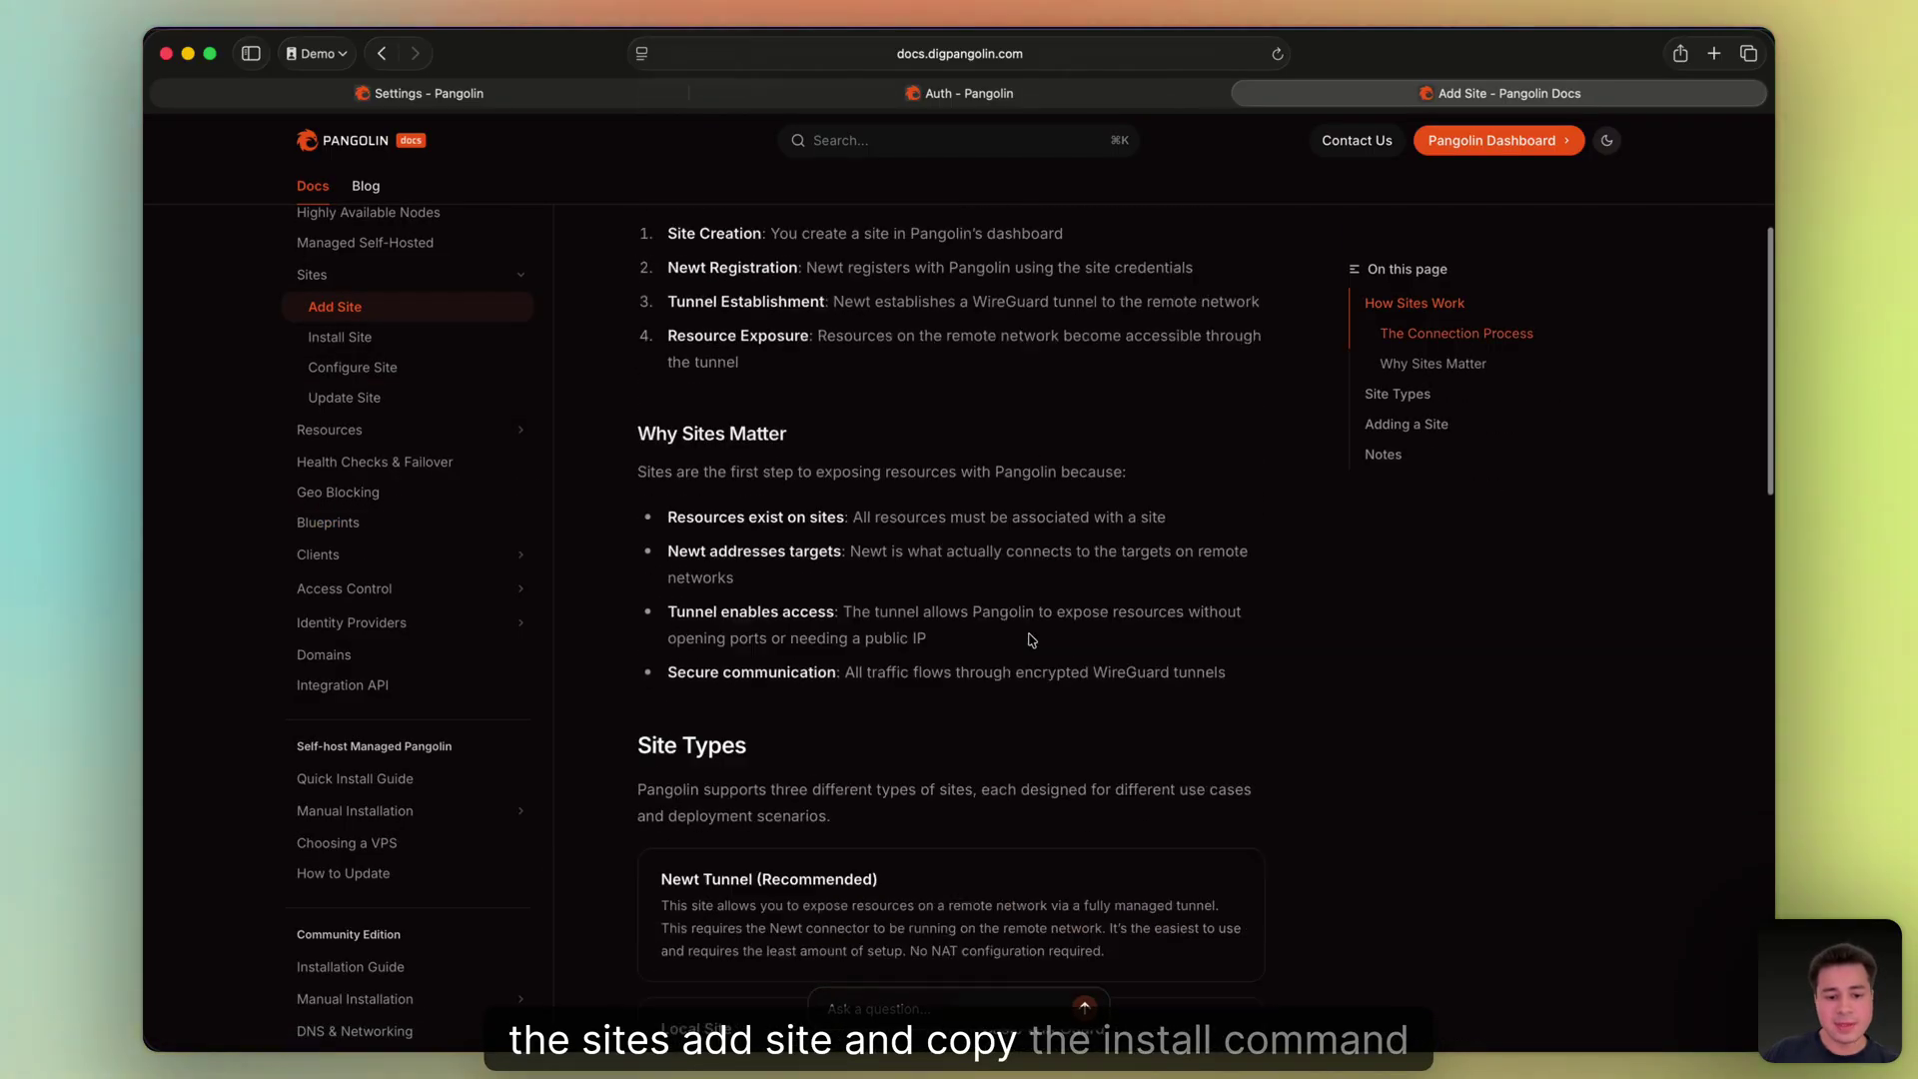
pyautogui.click(394, 336)
pyautogui.scroll(-1, 1179, 745)
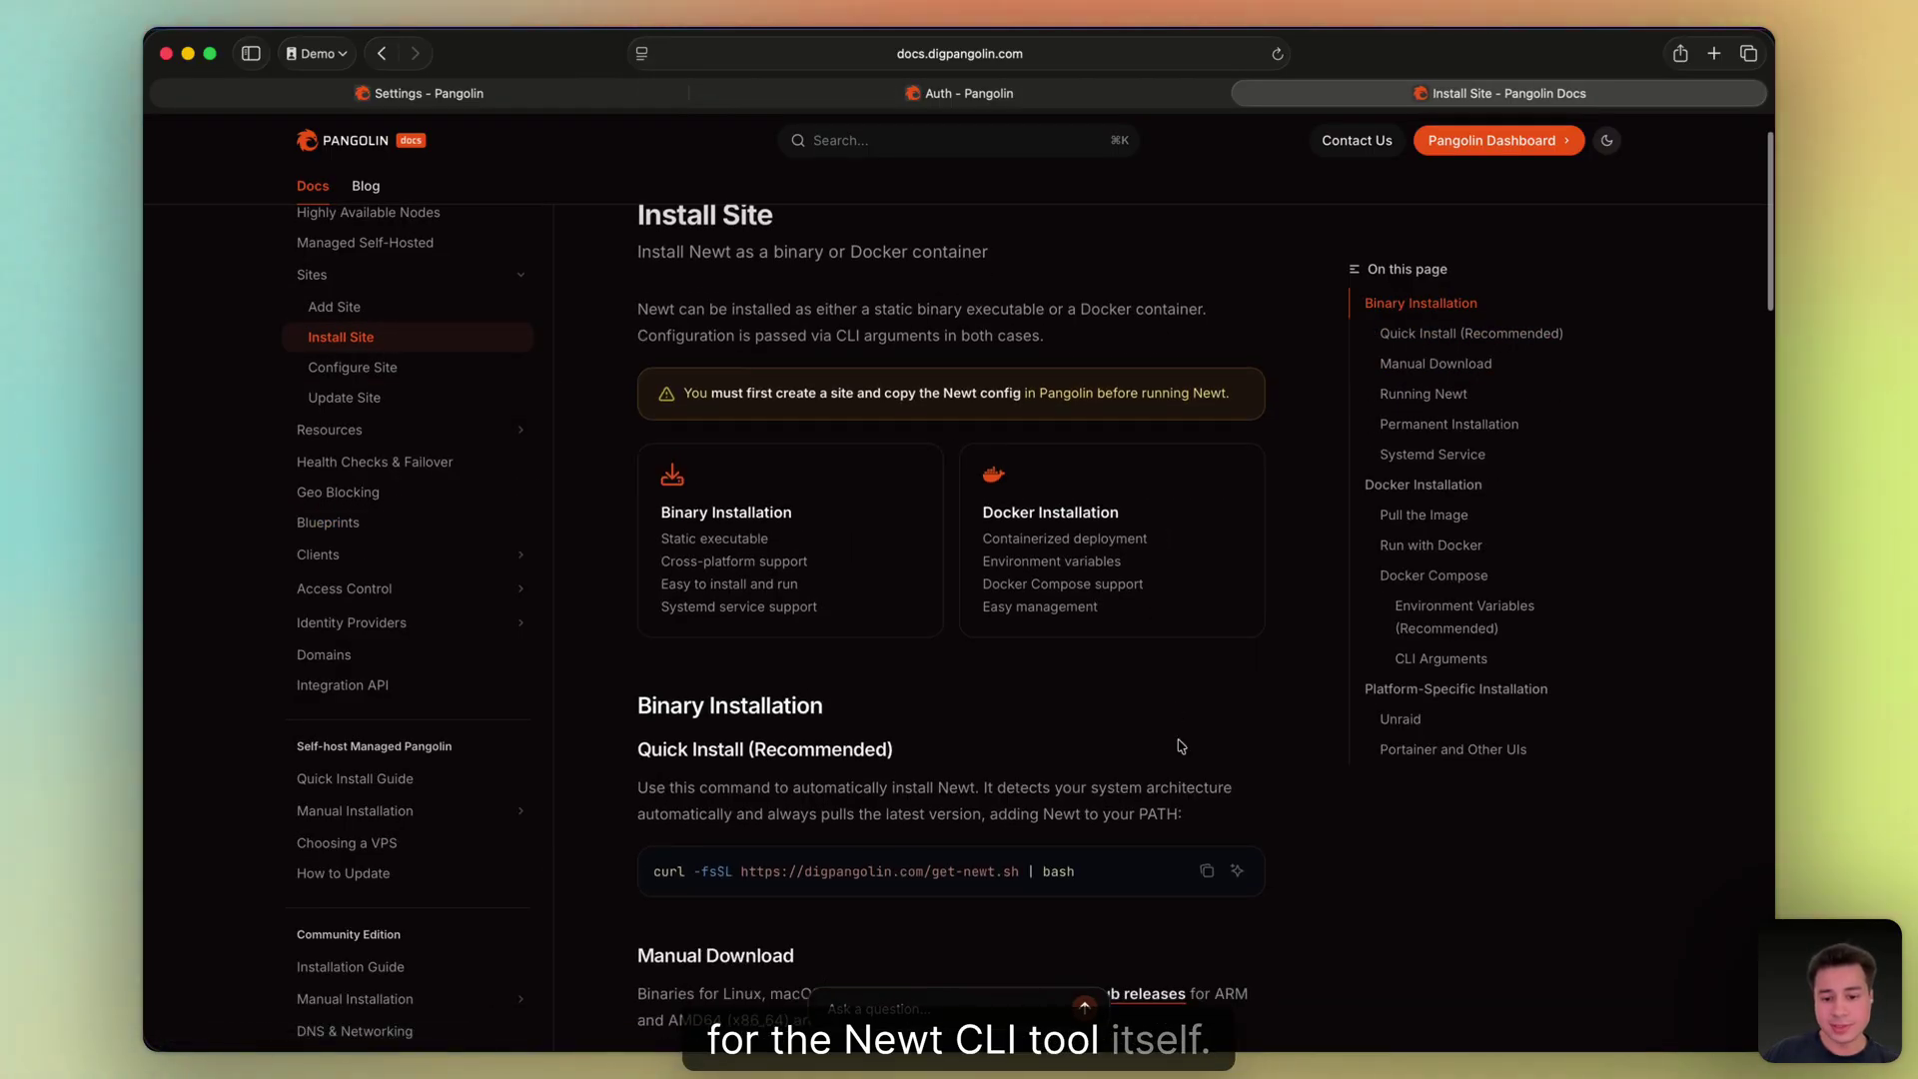
pyautogui.click(1207, 872)
pyautogui.press('super+Tab')
# Run the pasted Newt quick-install script, then clear the terminal
pyautogui.press('super+v')
pyautogui.press('Return')
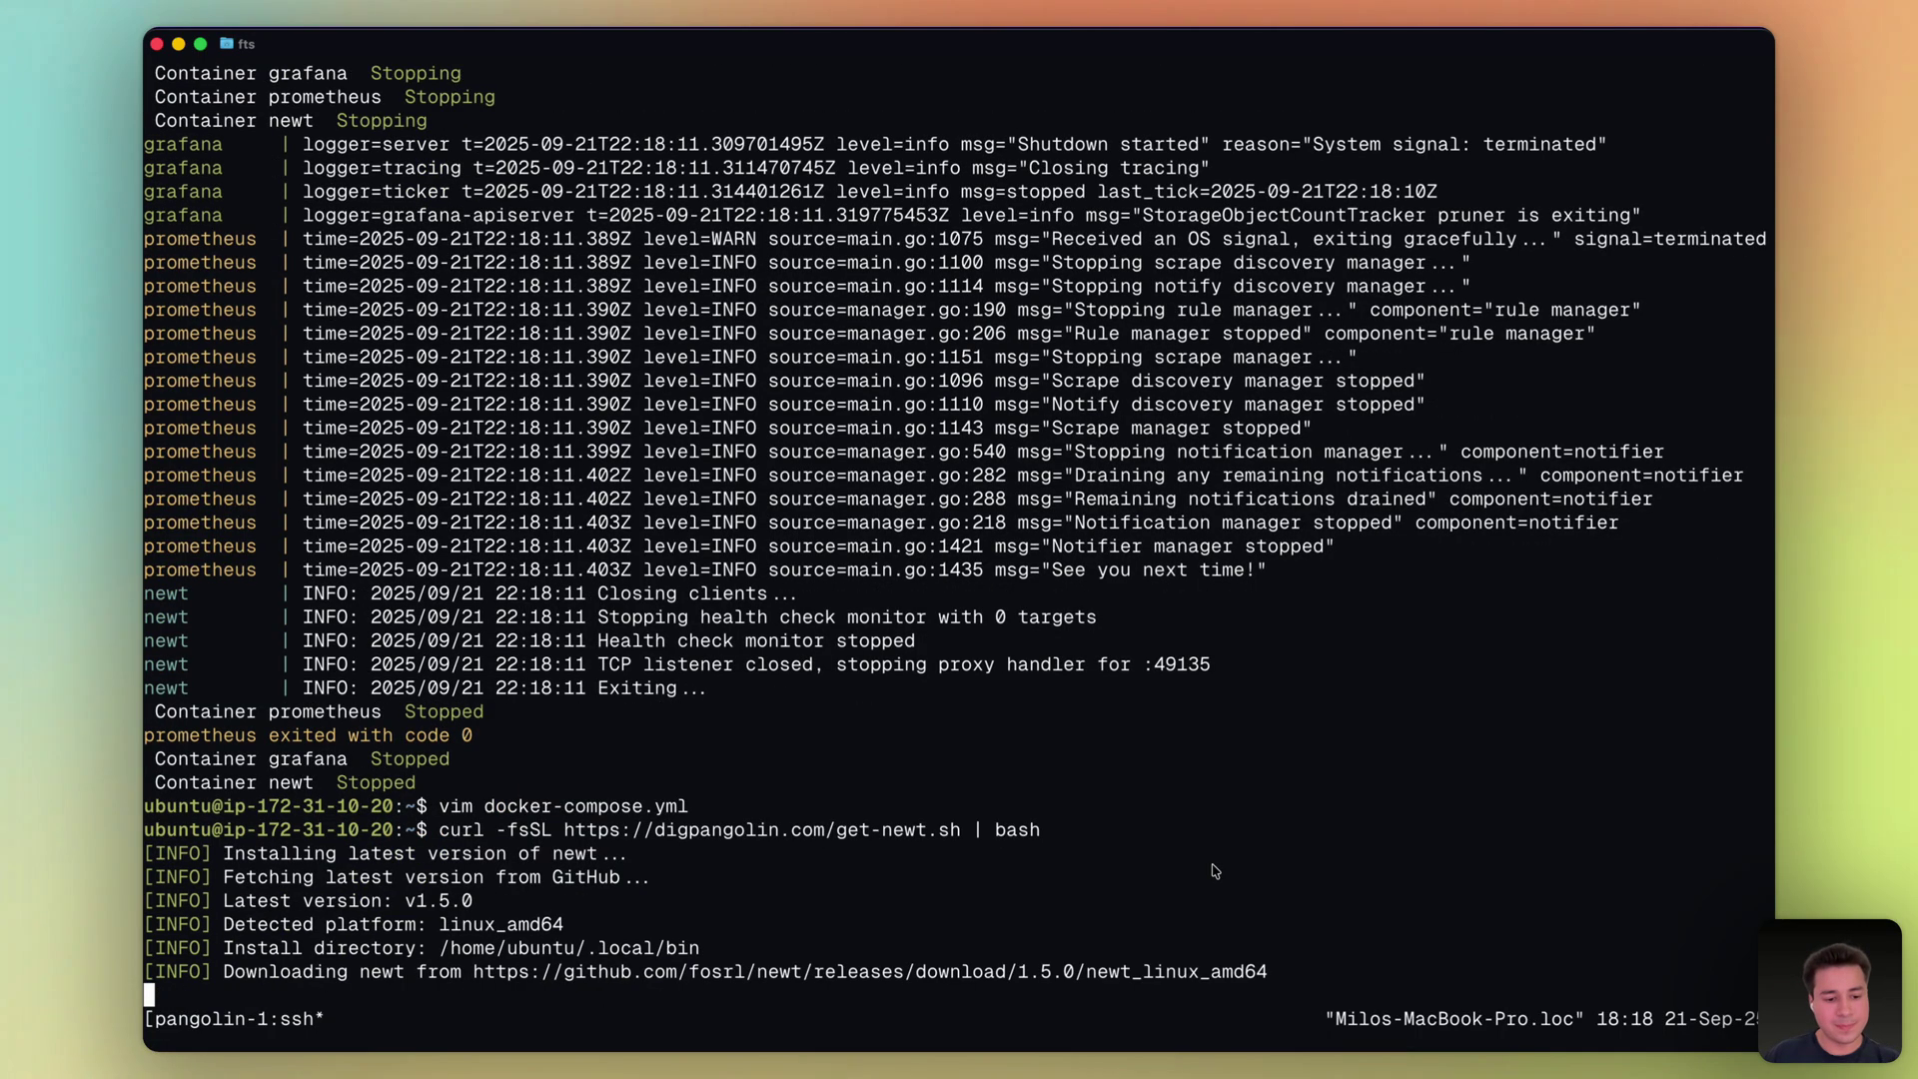
pyautogui.hotkey('ctrl', 'l')
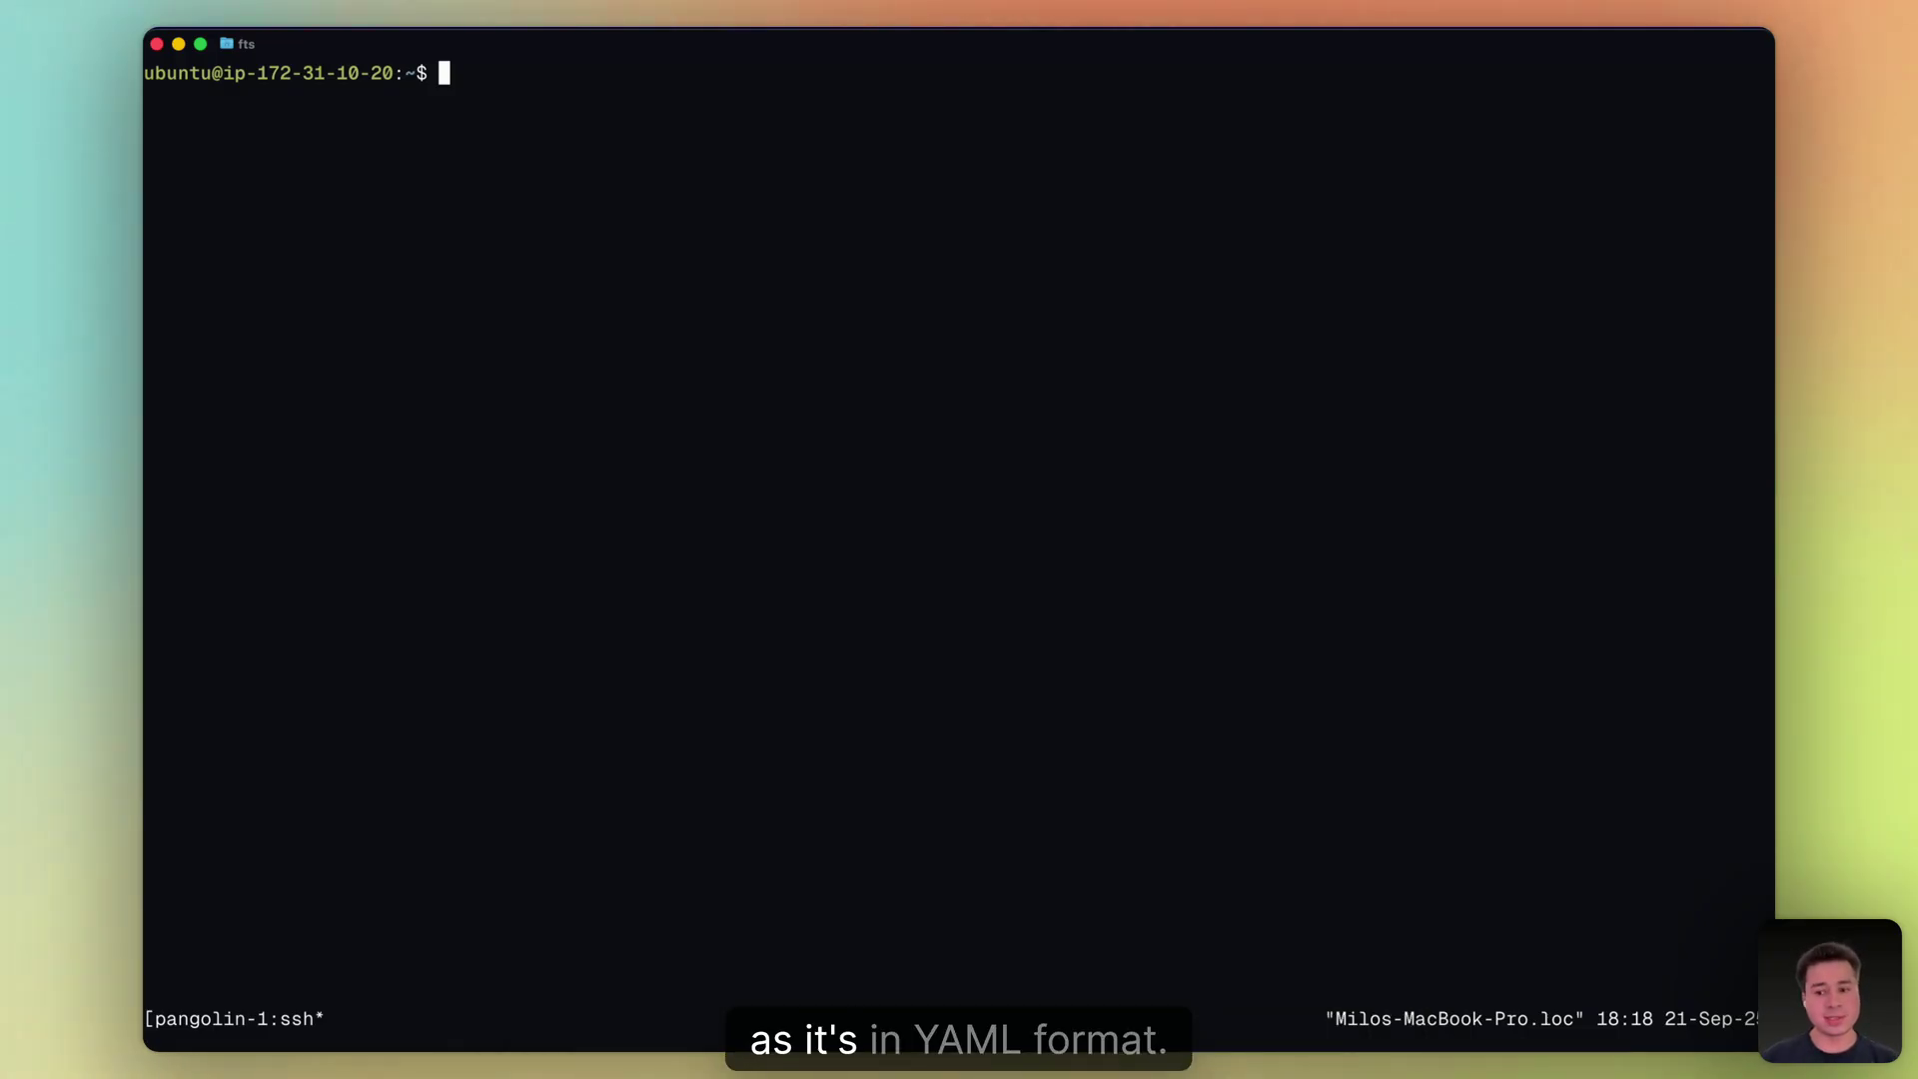
# Write blueprint.yml in vim: Grafana at grafana.pangolin.rewritten.tech, SSO enabled, target localhost:3000
pyautogui.write('vim blue')
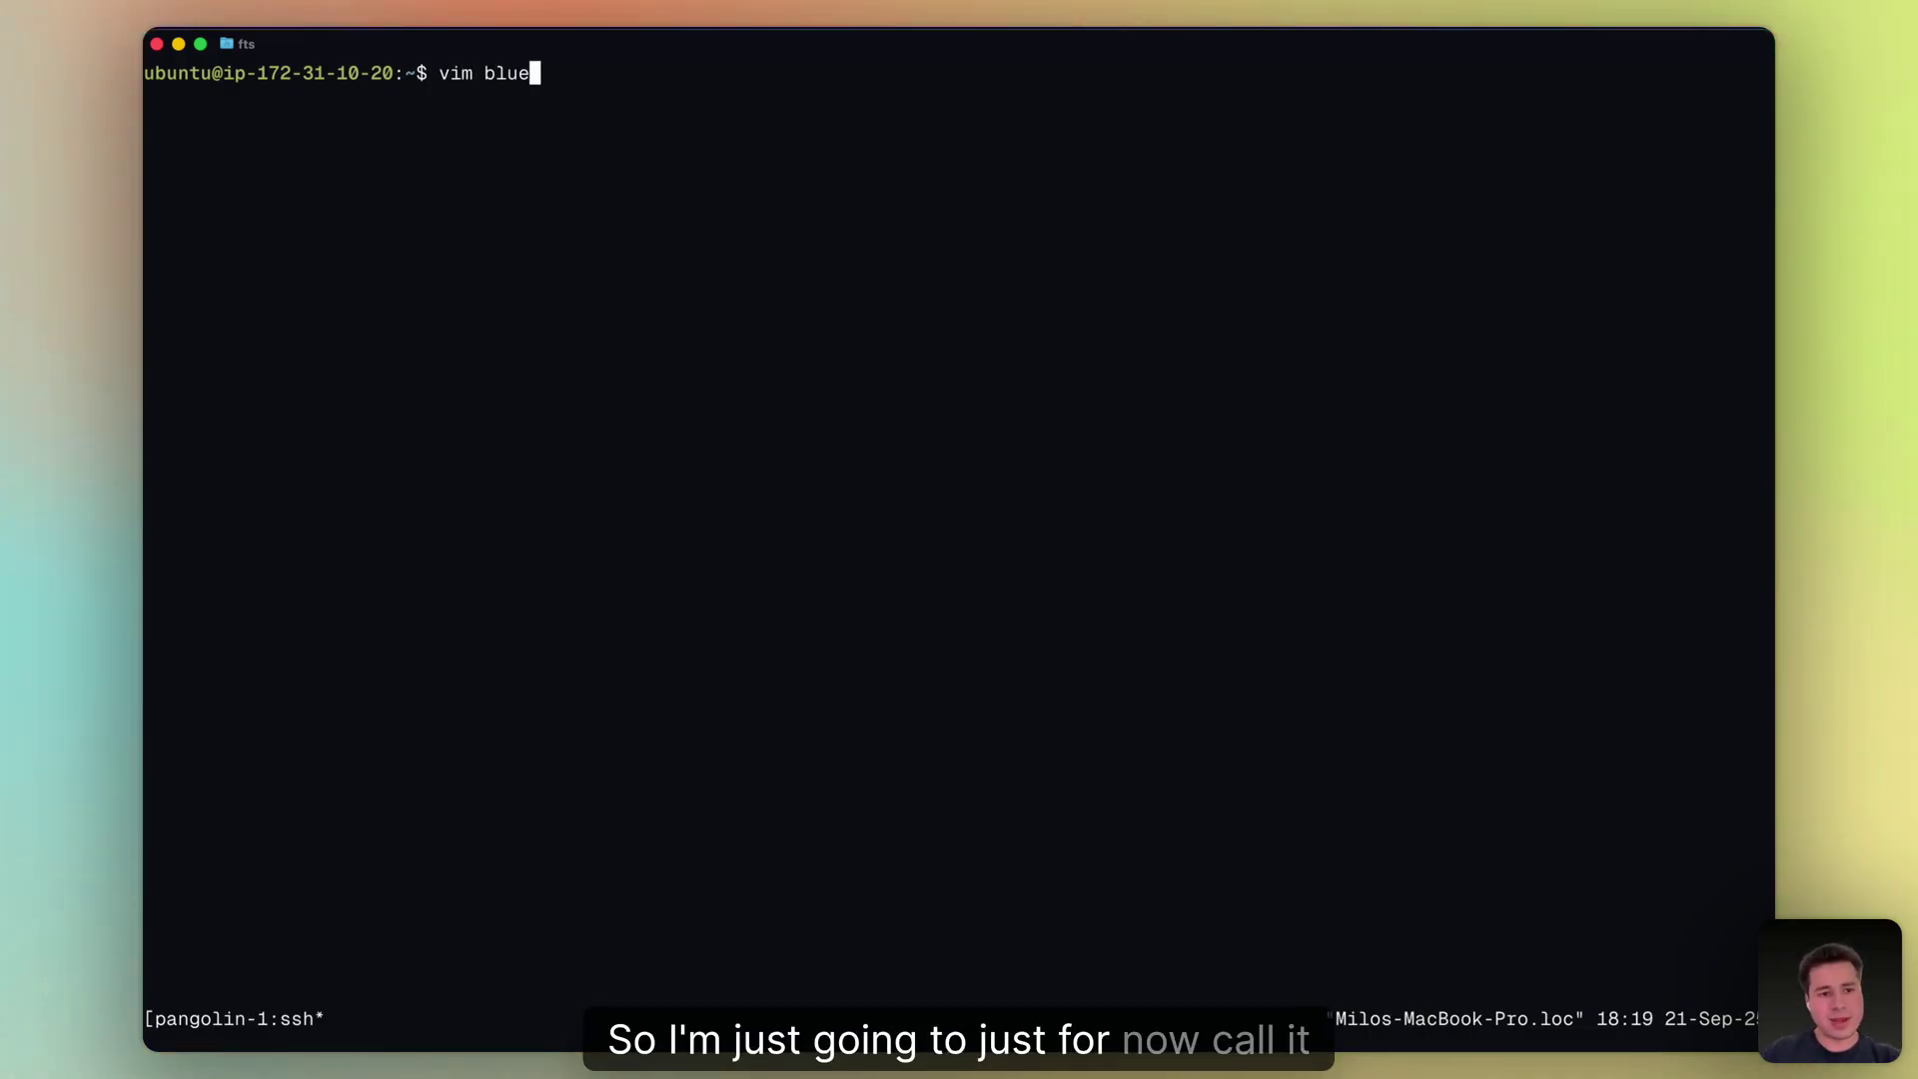
pyautogui.write('print.yml')
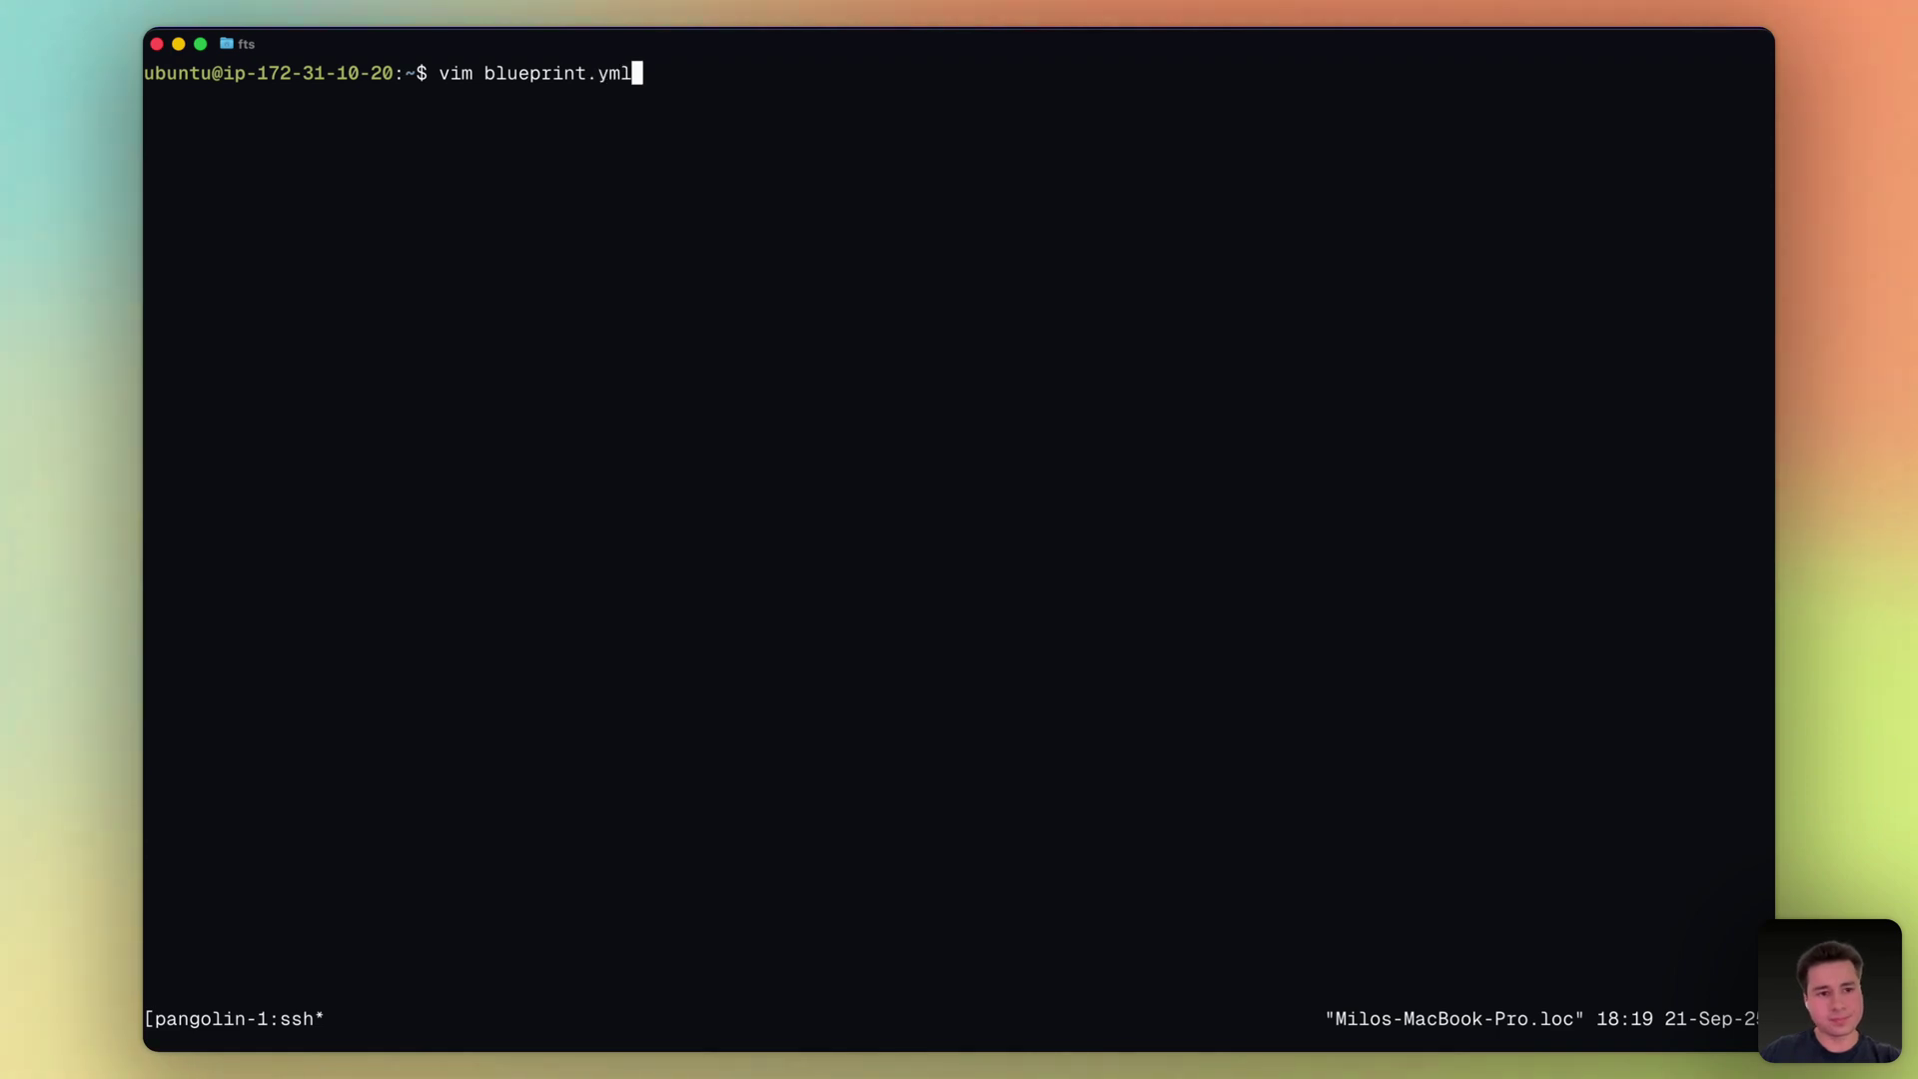
pyautogui.press('Return')
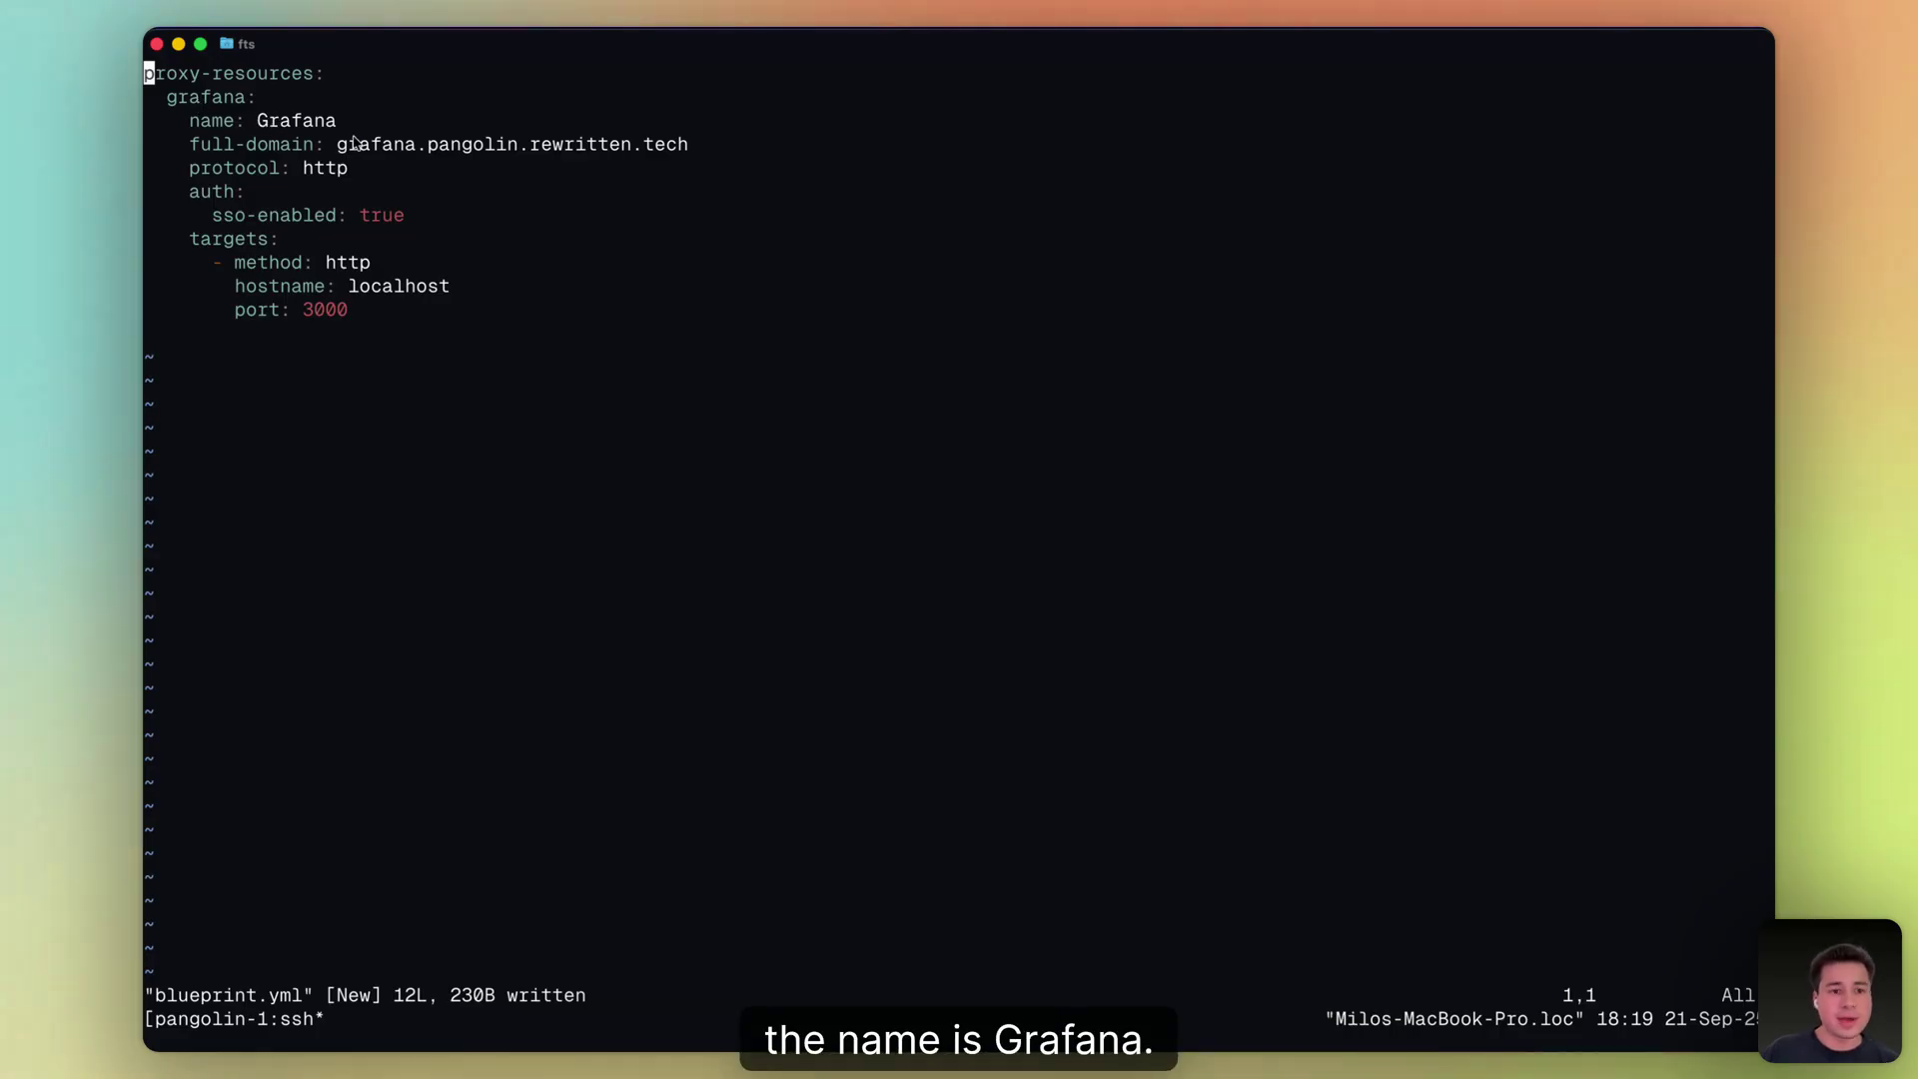
pyautogui.moveTo(336, 144); pyautogui.dragTo(518, 144)
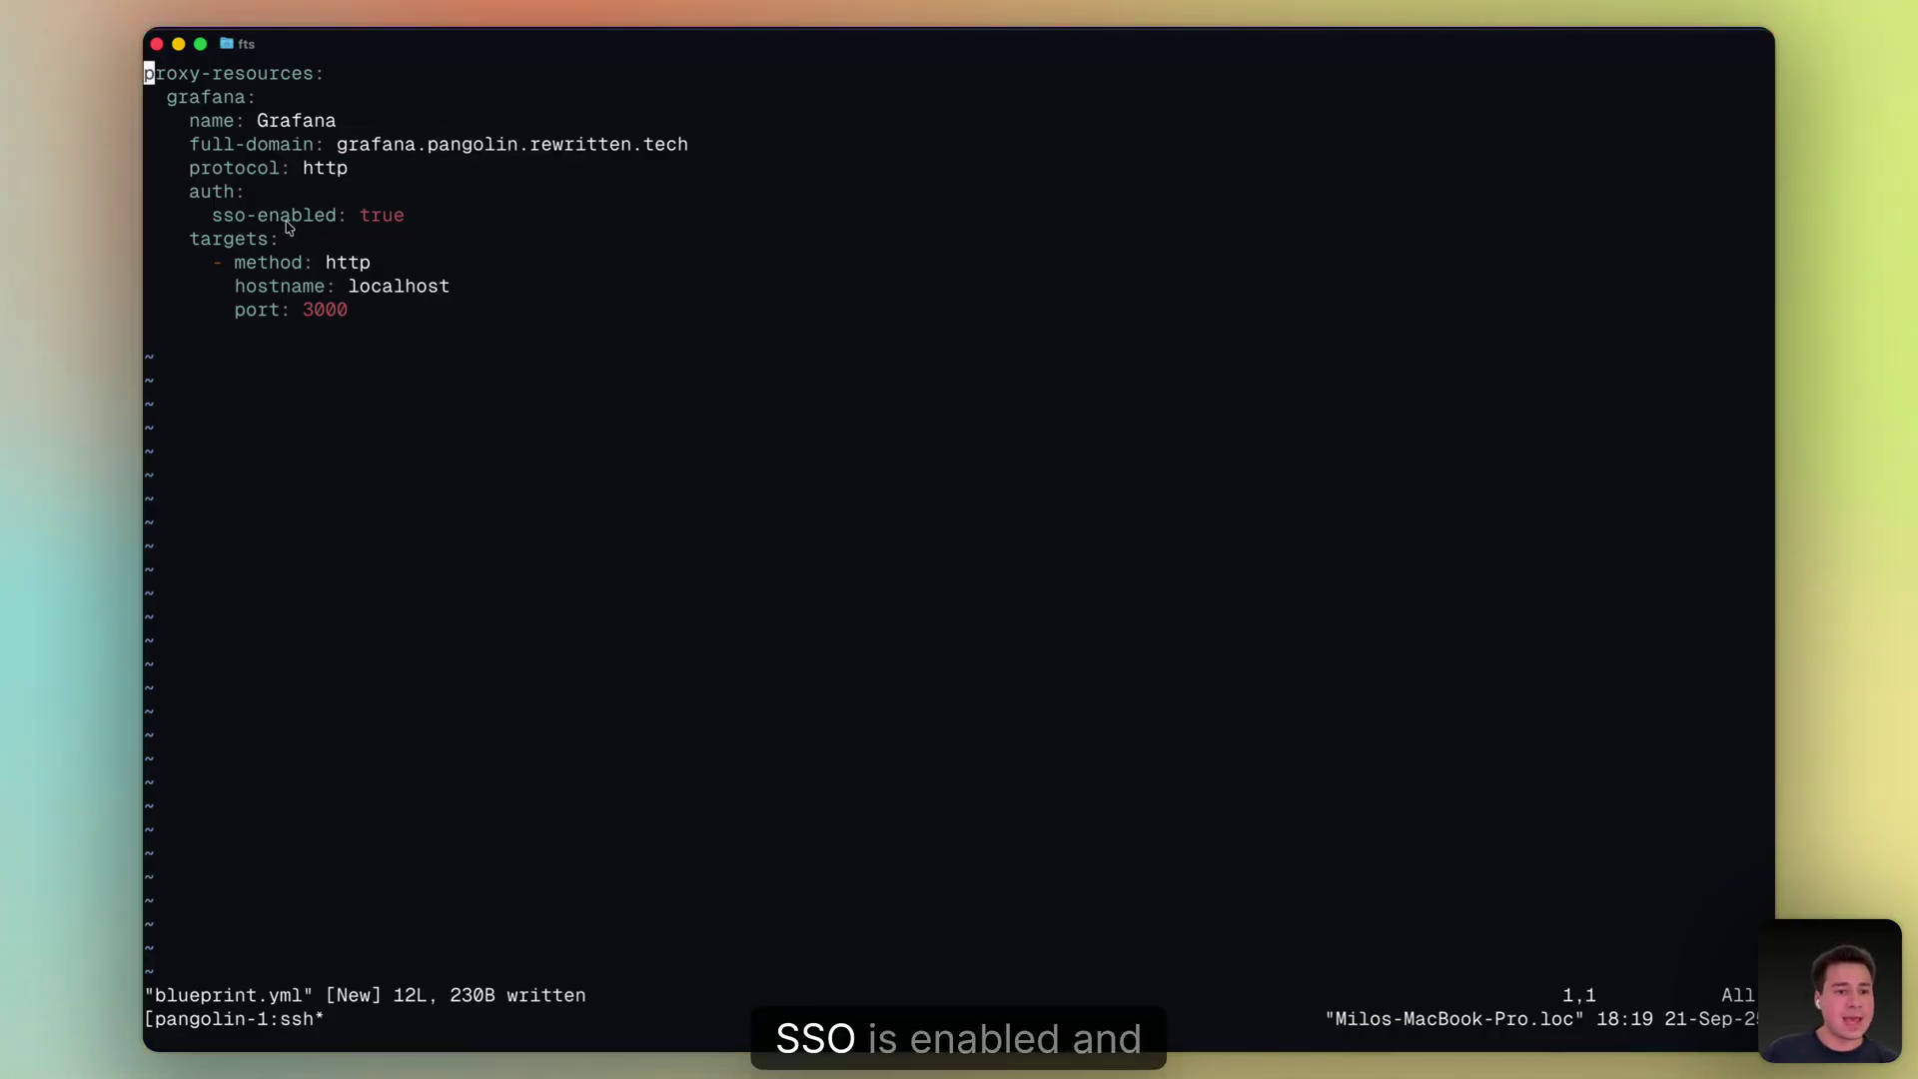
pyautogui.moveTo(378, 207); pyautogui.dragTo(422, 210)
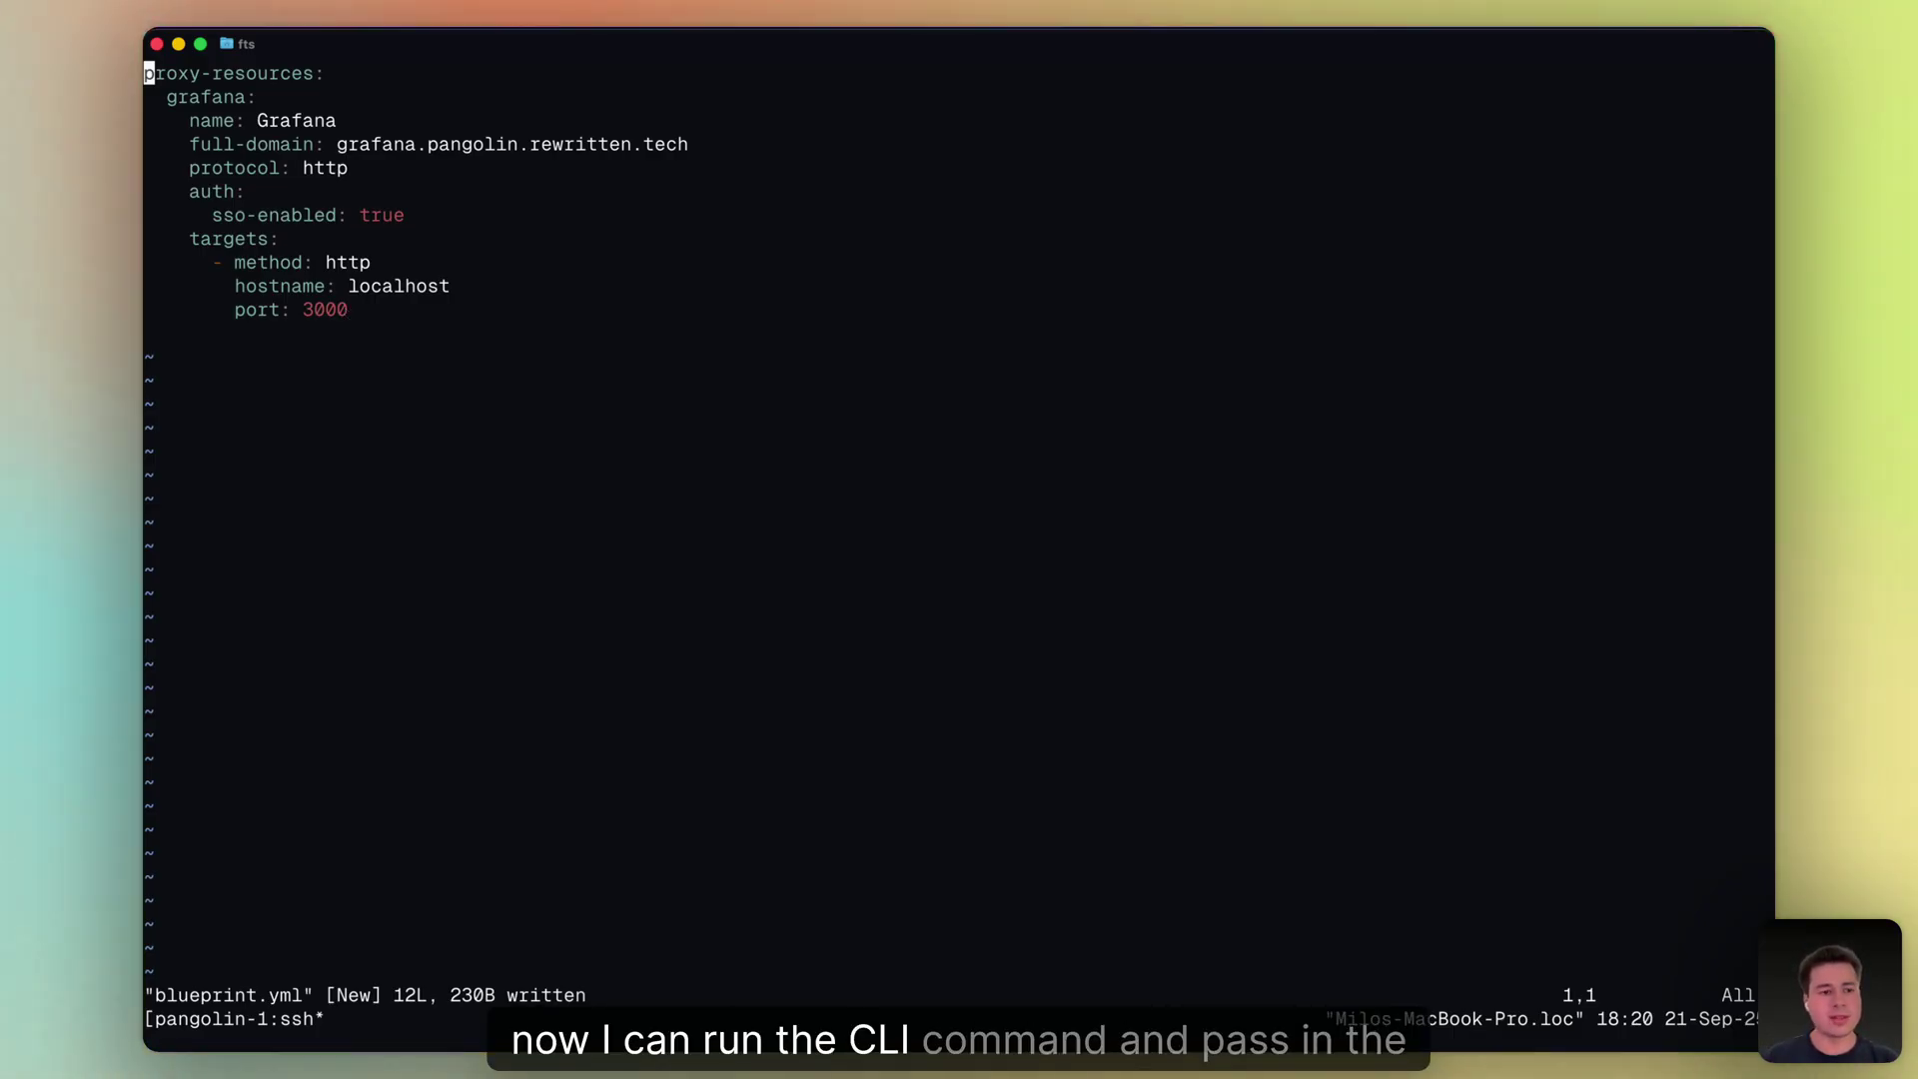
# Save blueprint.yml and run newt with site id, secret, endpoint and --blueprint-file /home/ubuntu/blueprint.yml
pyautogui.write(':wq')
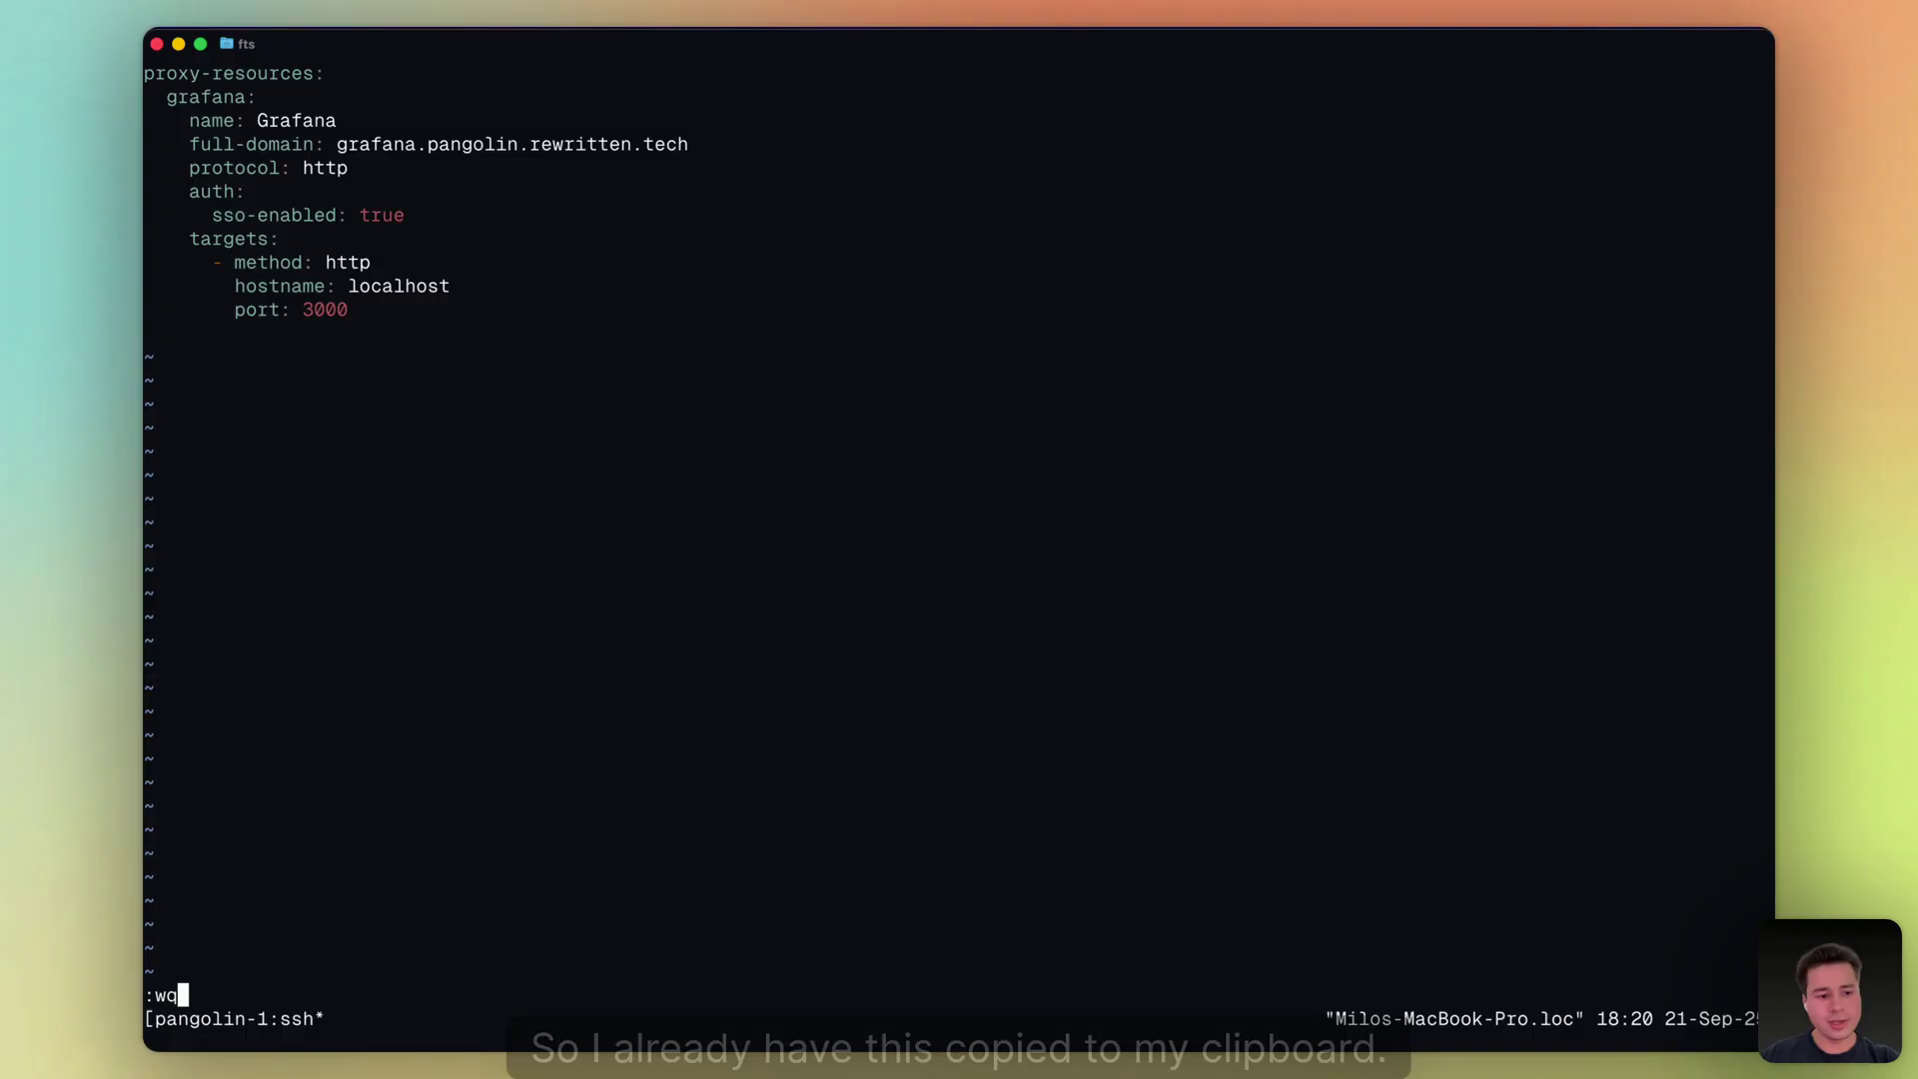
pyautogui.press('Return')
pyautogui.press('super+v')
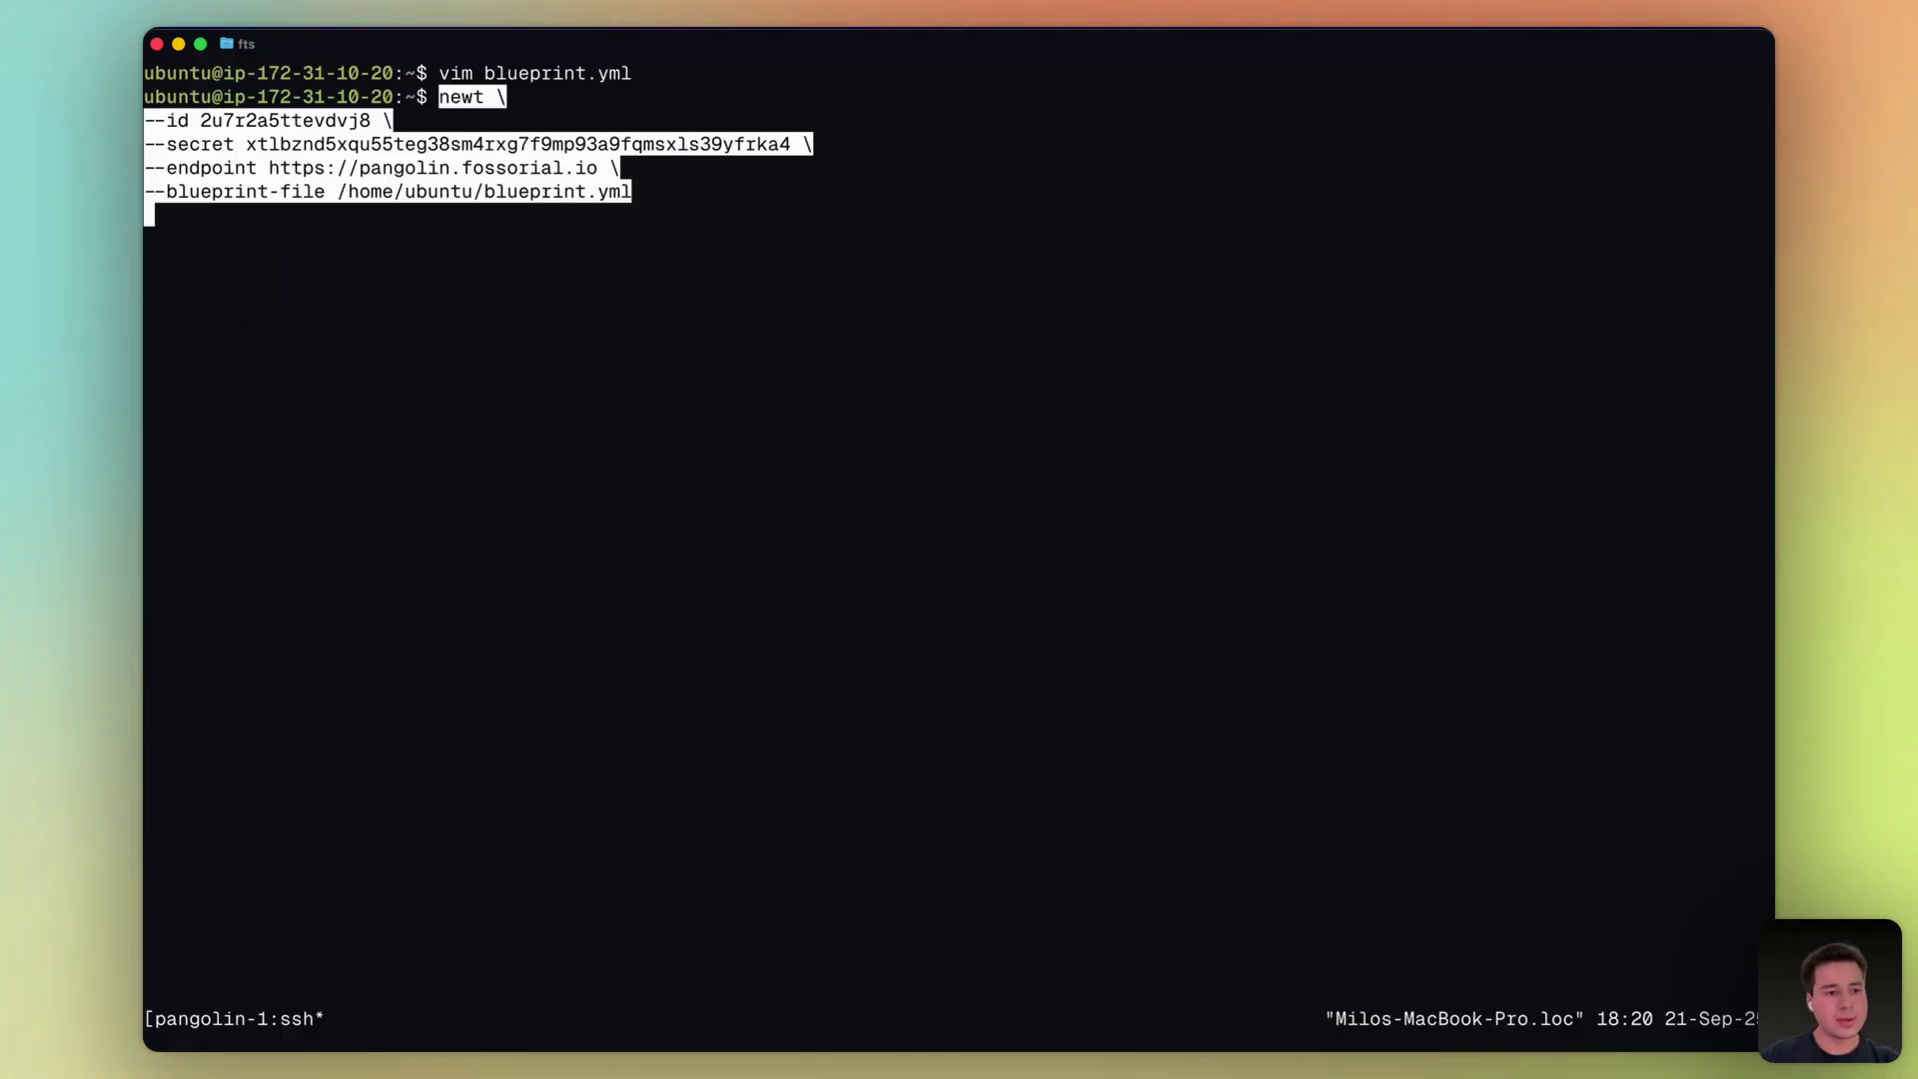
pyautogui.press('BackSpace')
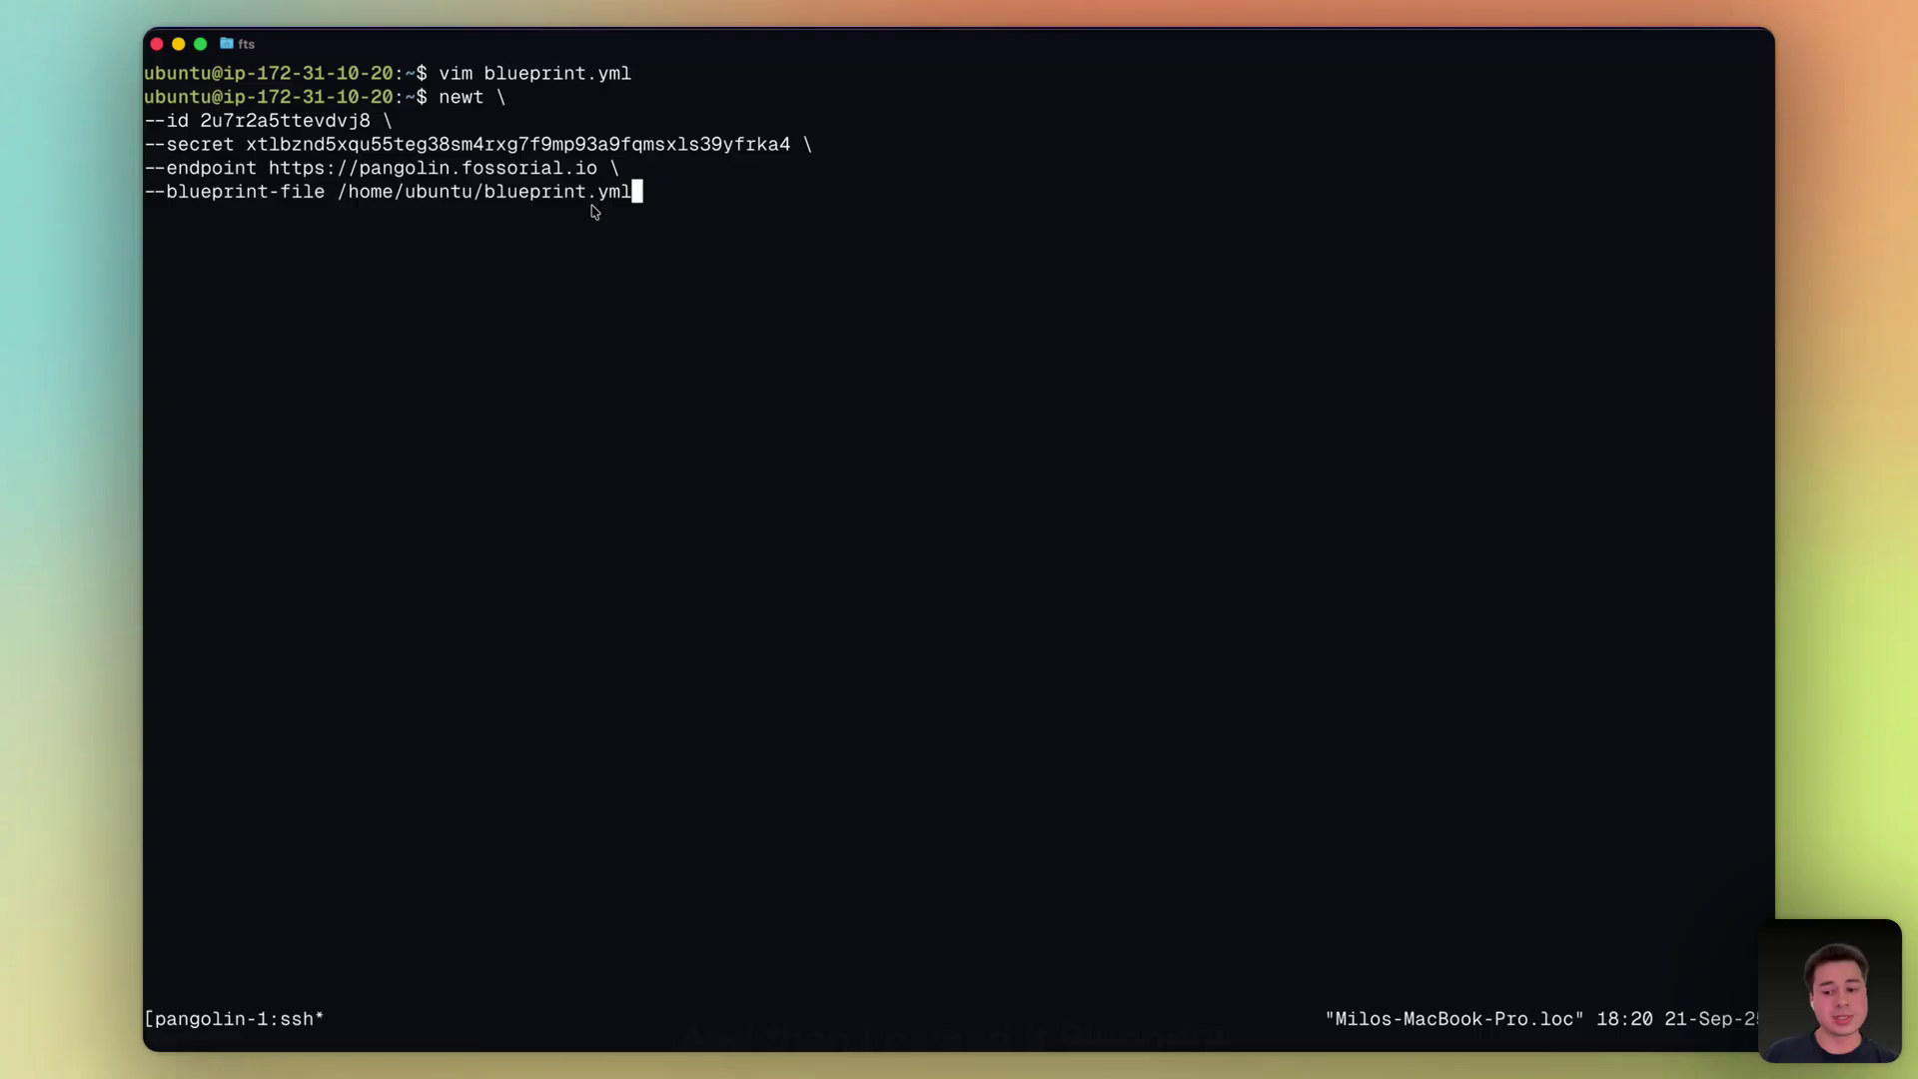
pyautogui.press('Return')
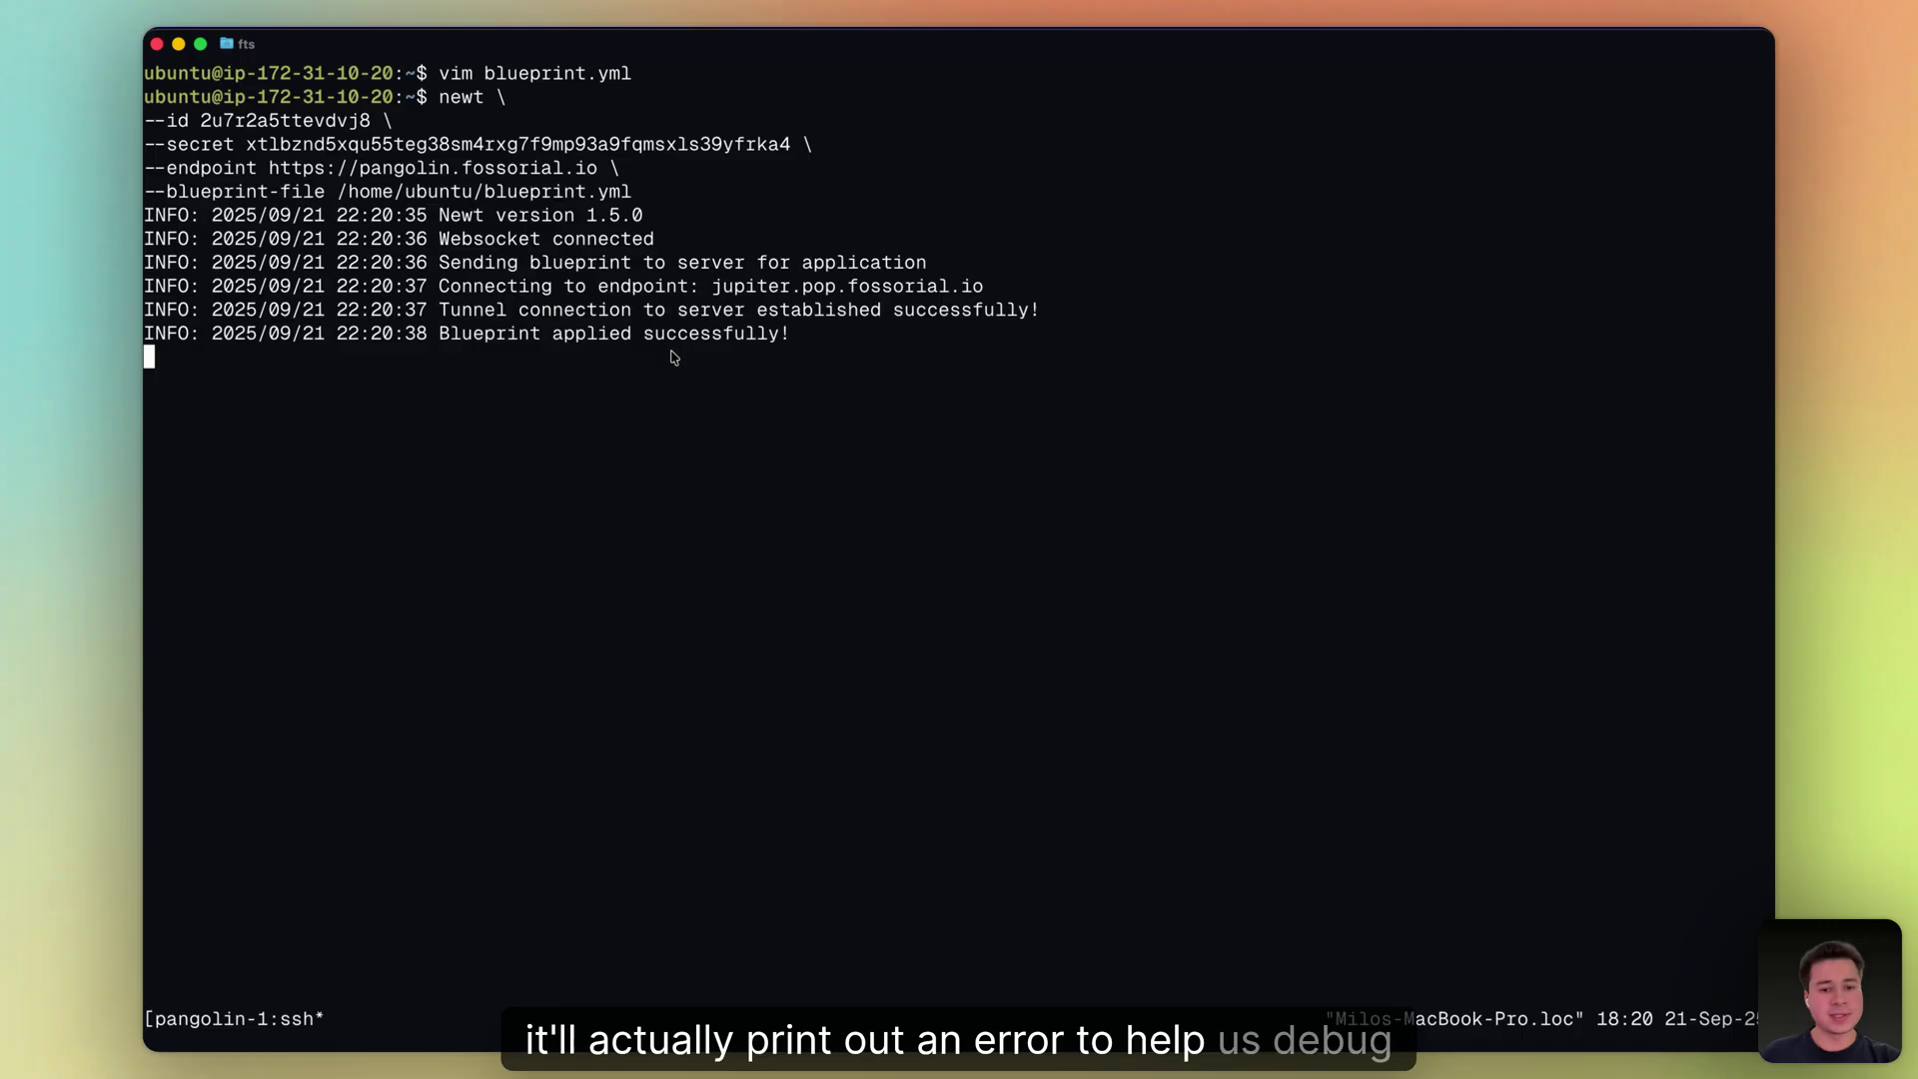
# Reload the Pangolin Resources list to show the blueprint-created Grafana resource
pyautogui.press('super+Tab')
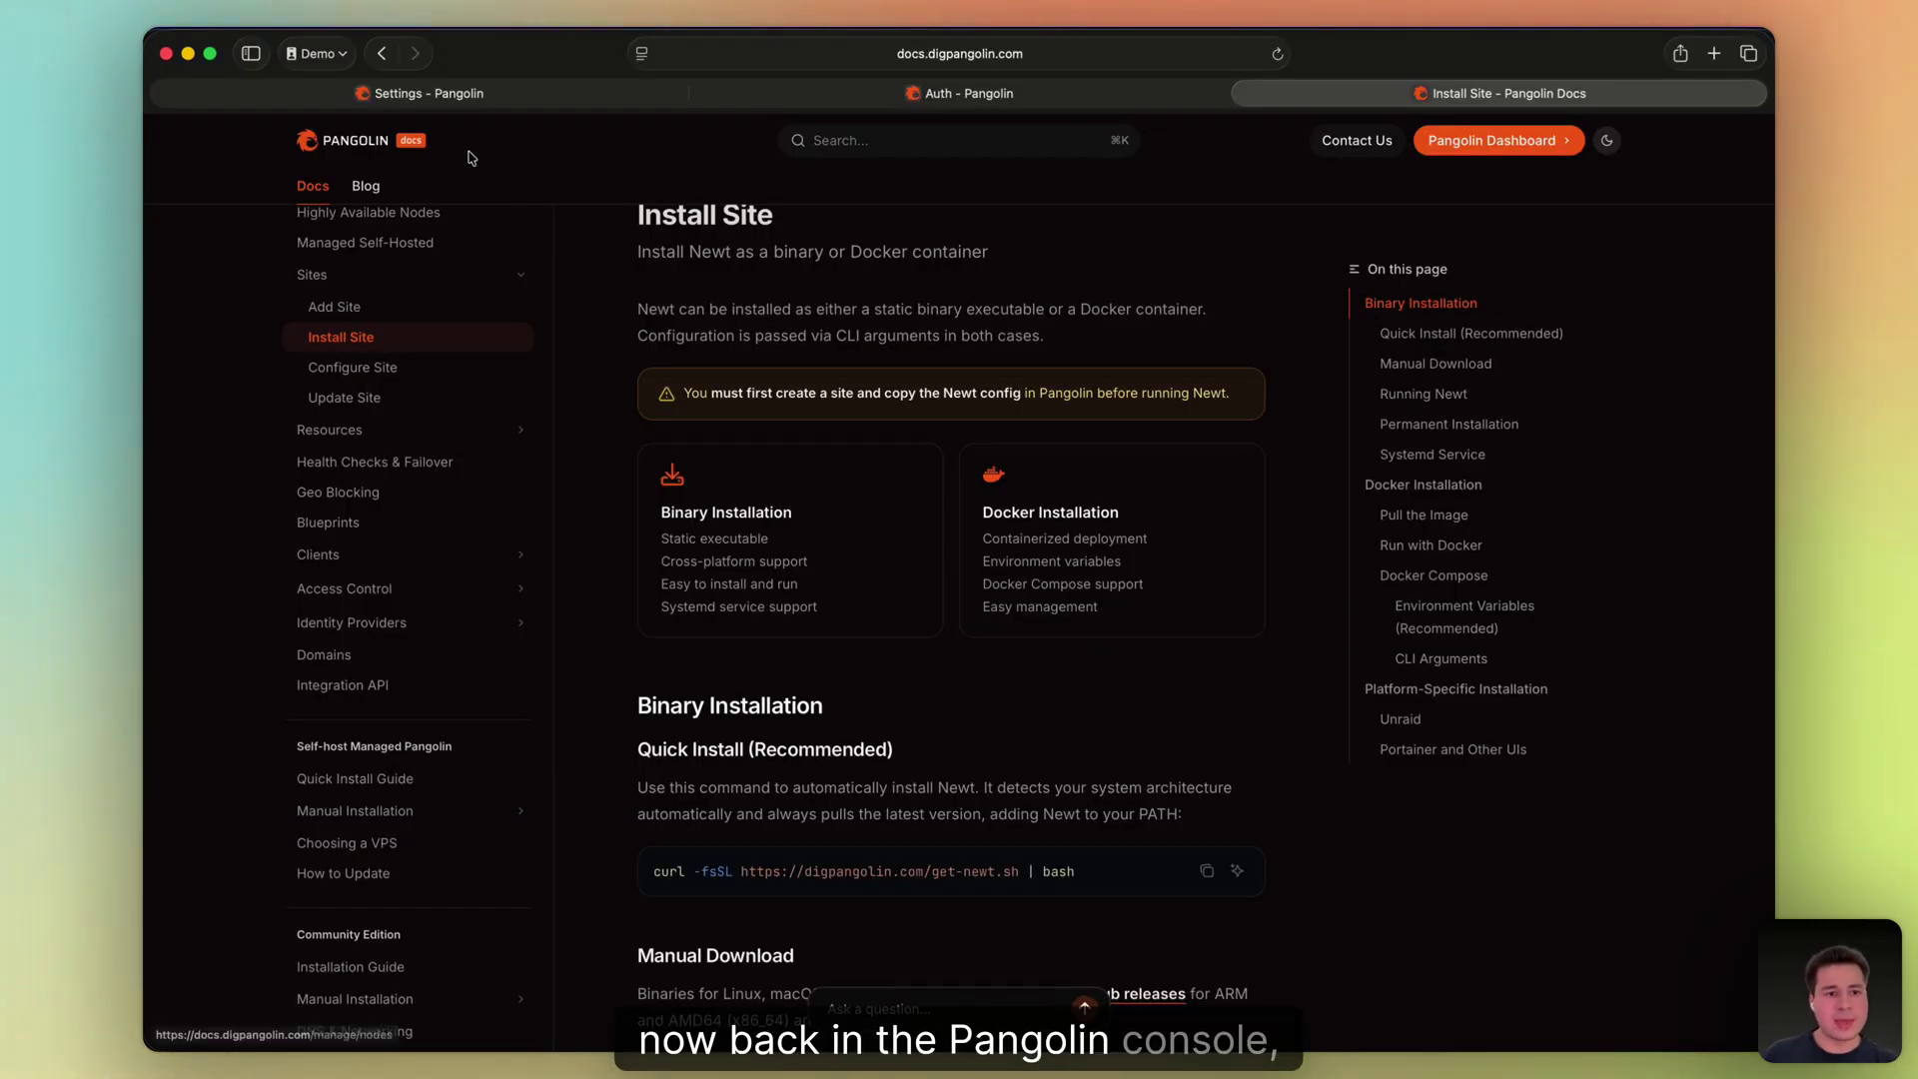
pyautogui.click(429, 93)
pyautogui.click(254, 270)
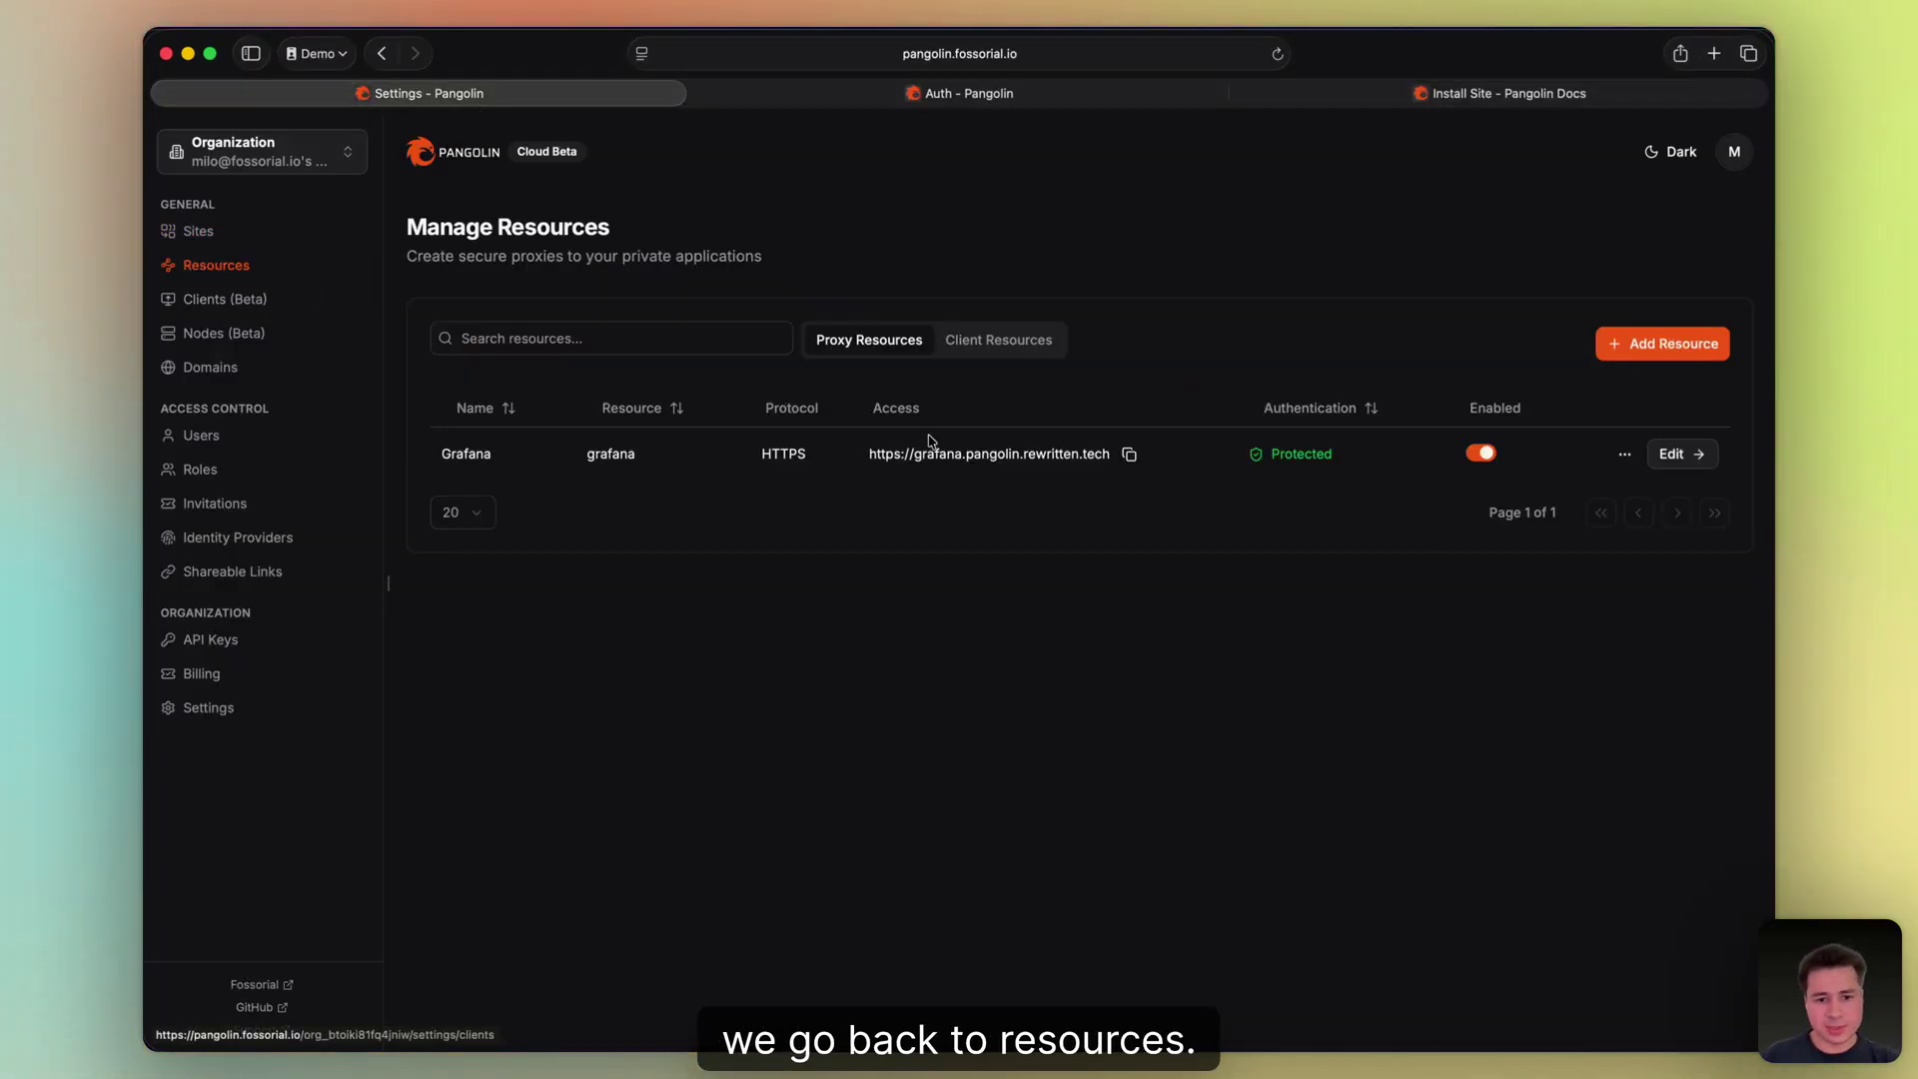
pyautogui.press('super+r')
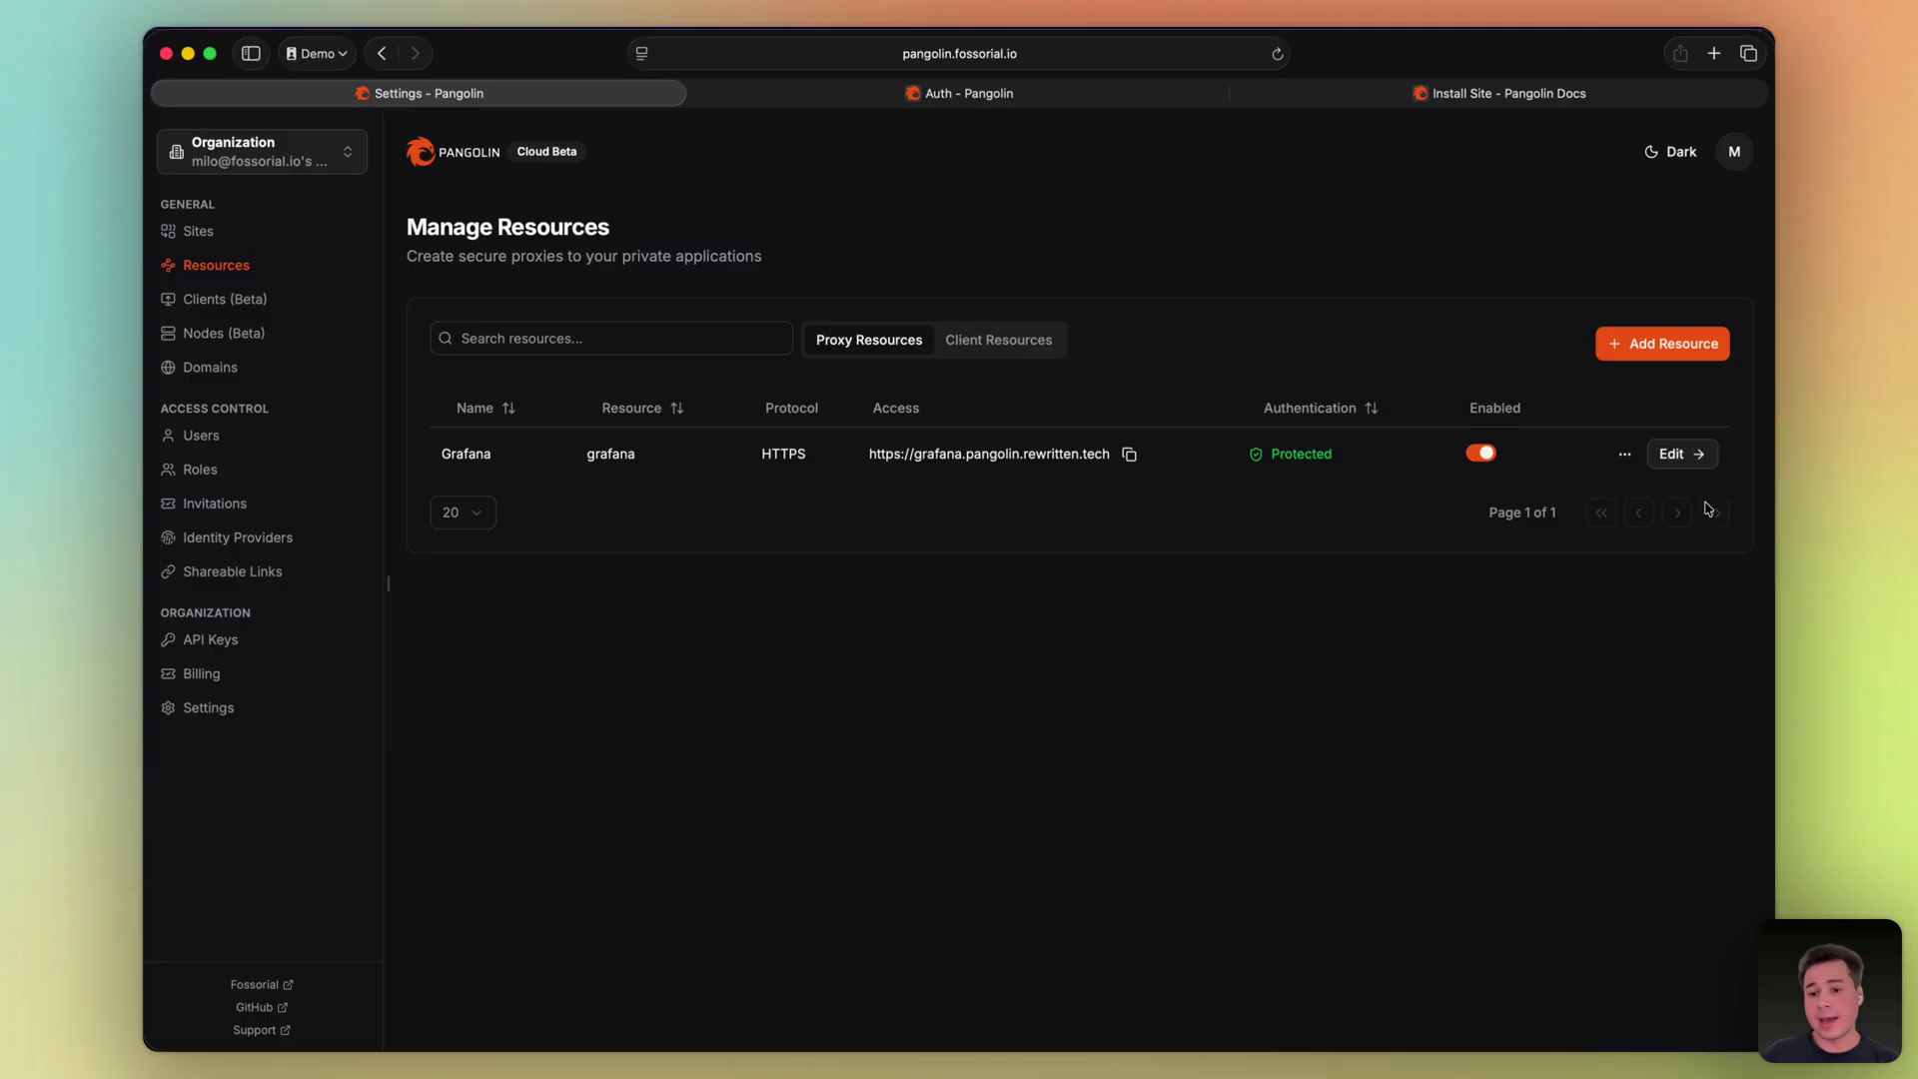
# Check Grafana's SSO authentication settings, then open grafana.pangolin.rewritten.tech in a new tab
pyautogui.click(1682, 456)
pyautogui.scroll(-2, 843, 535)
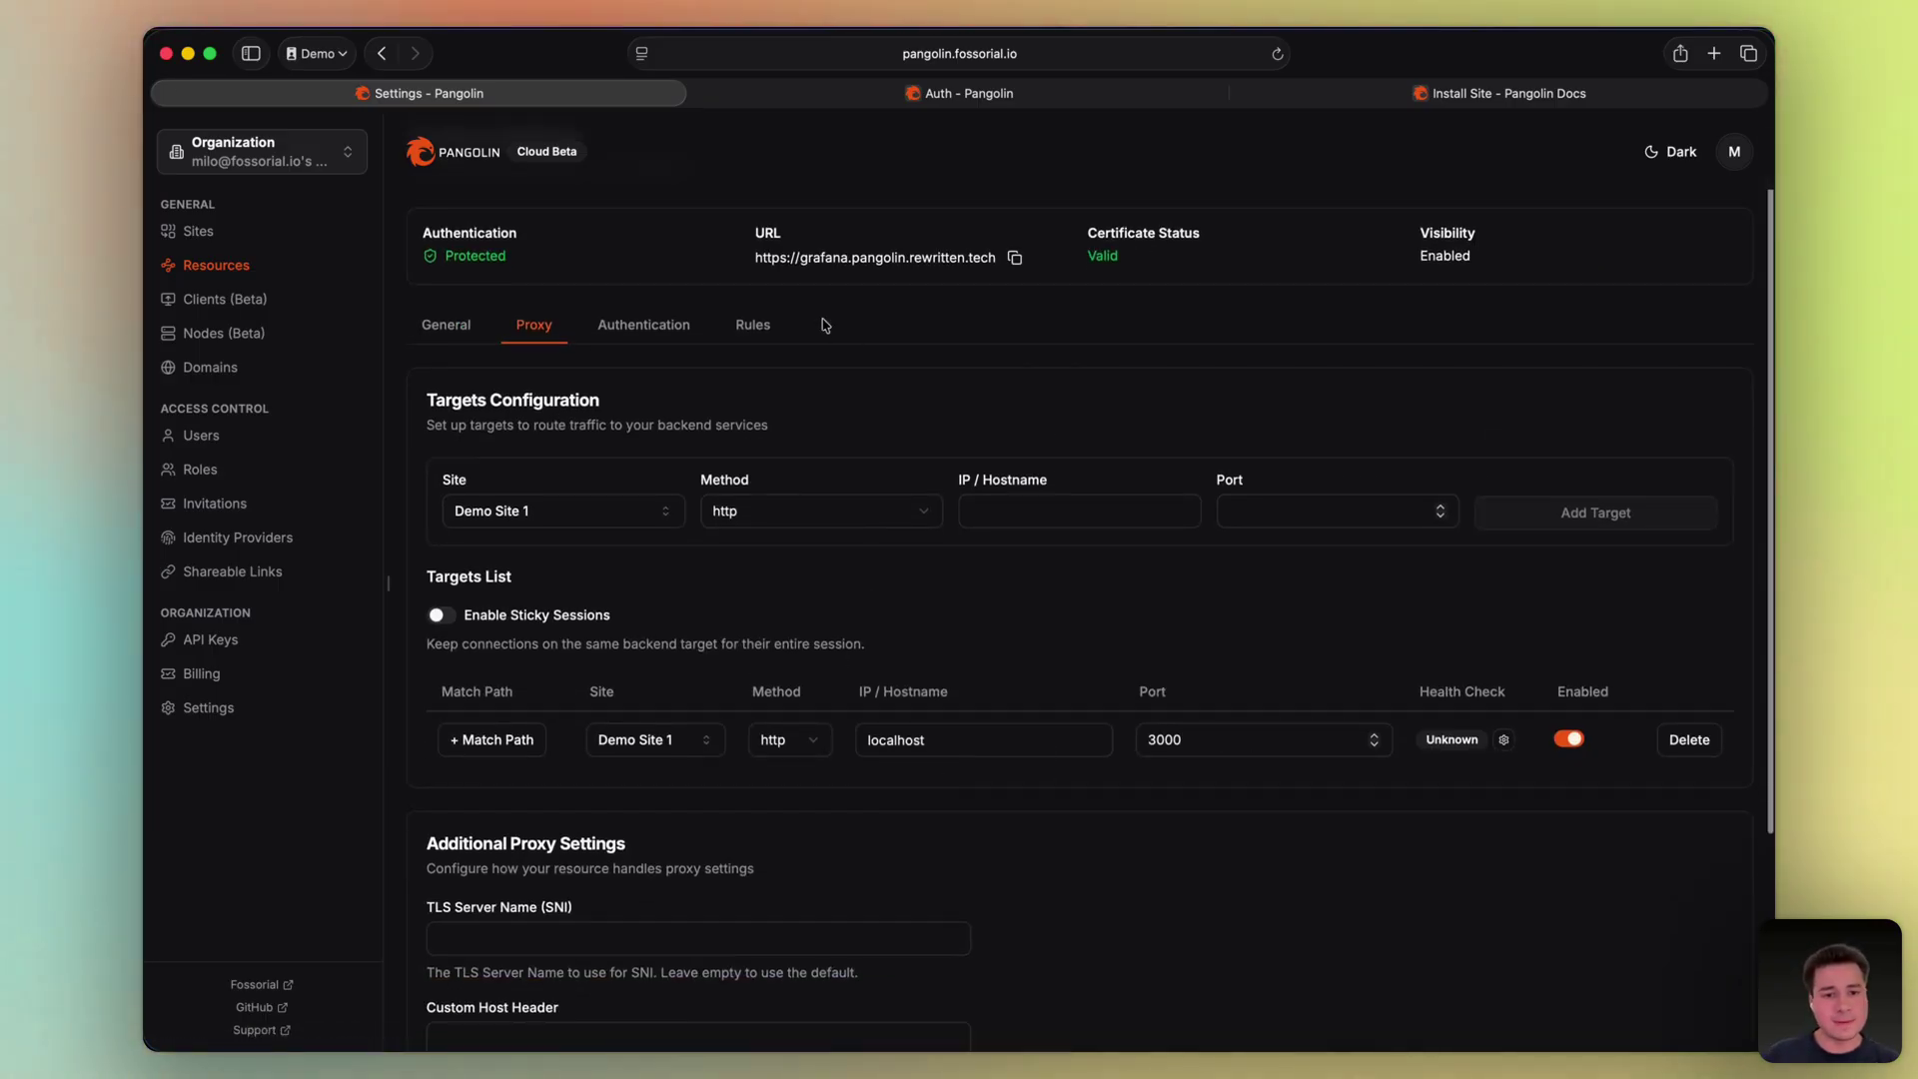
pyautogui.click(600, 322)
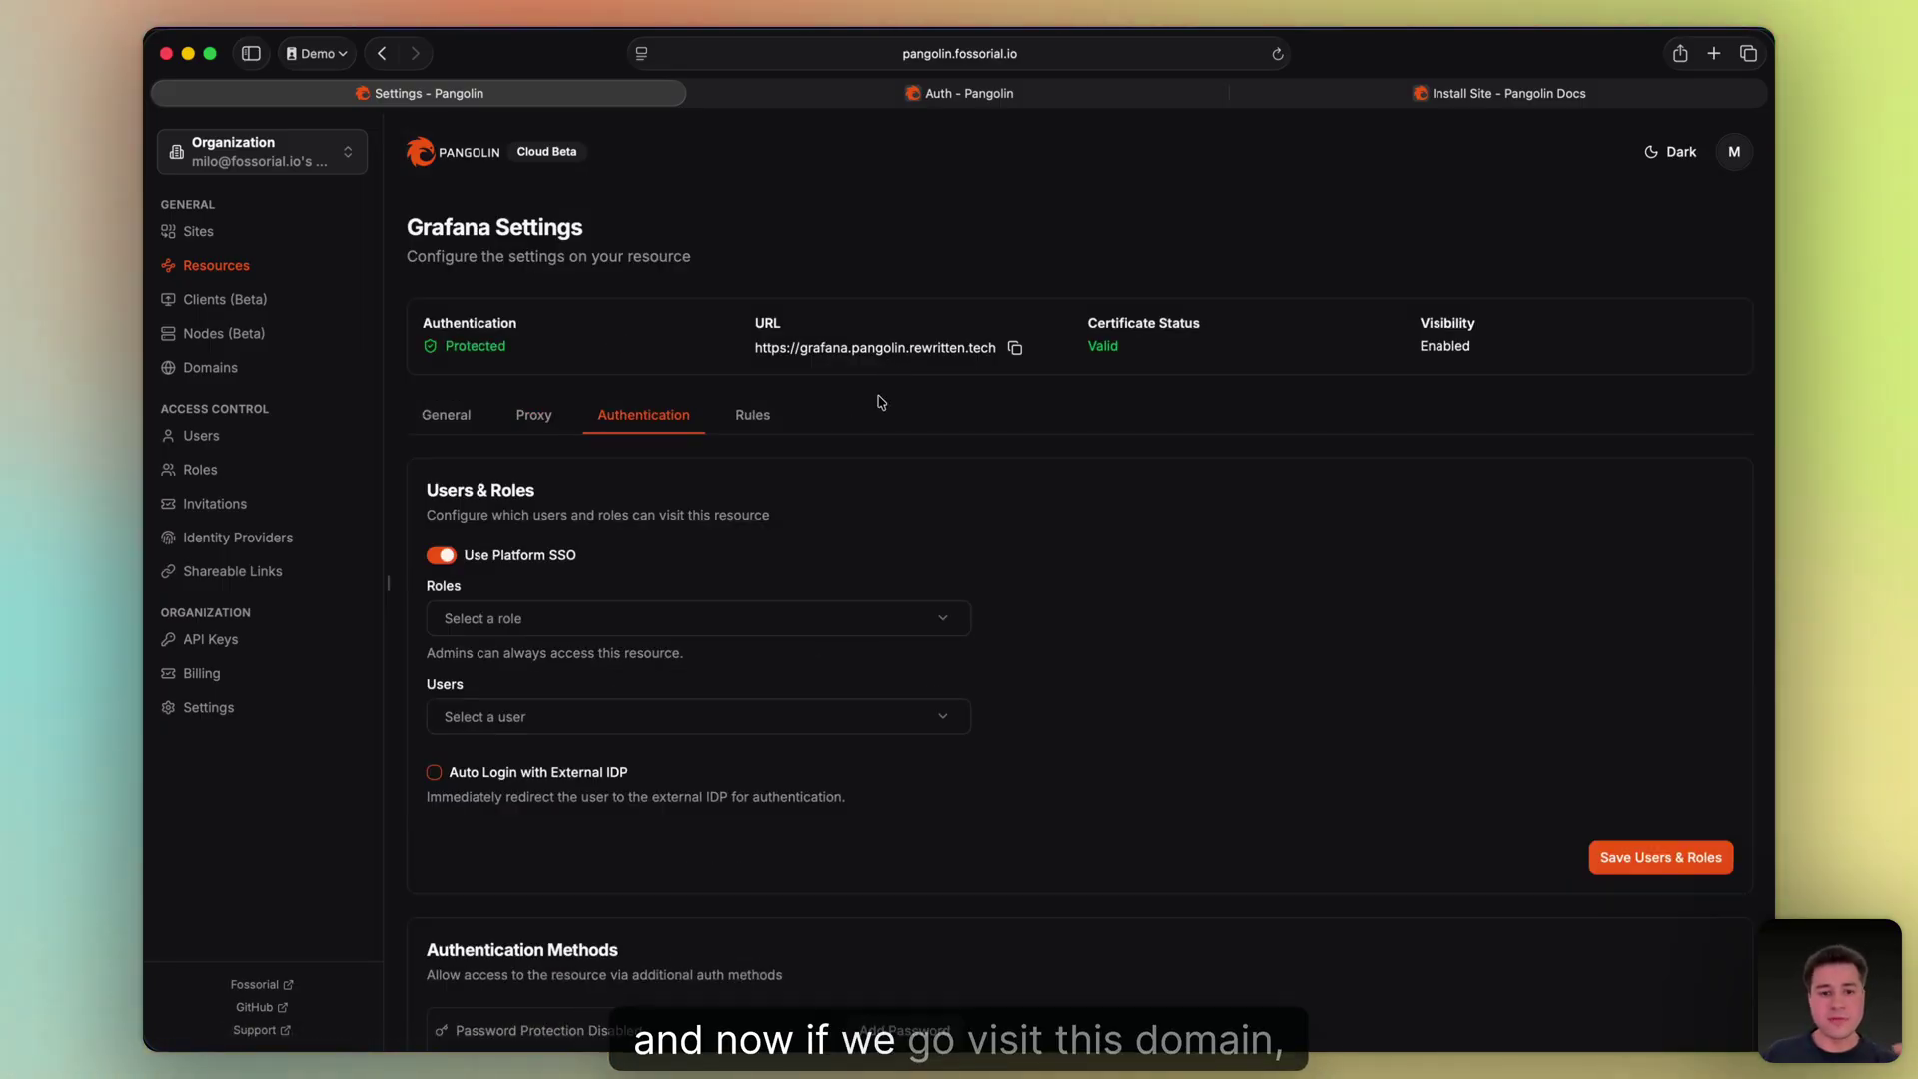
pyautogui.click(837, 350)
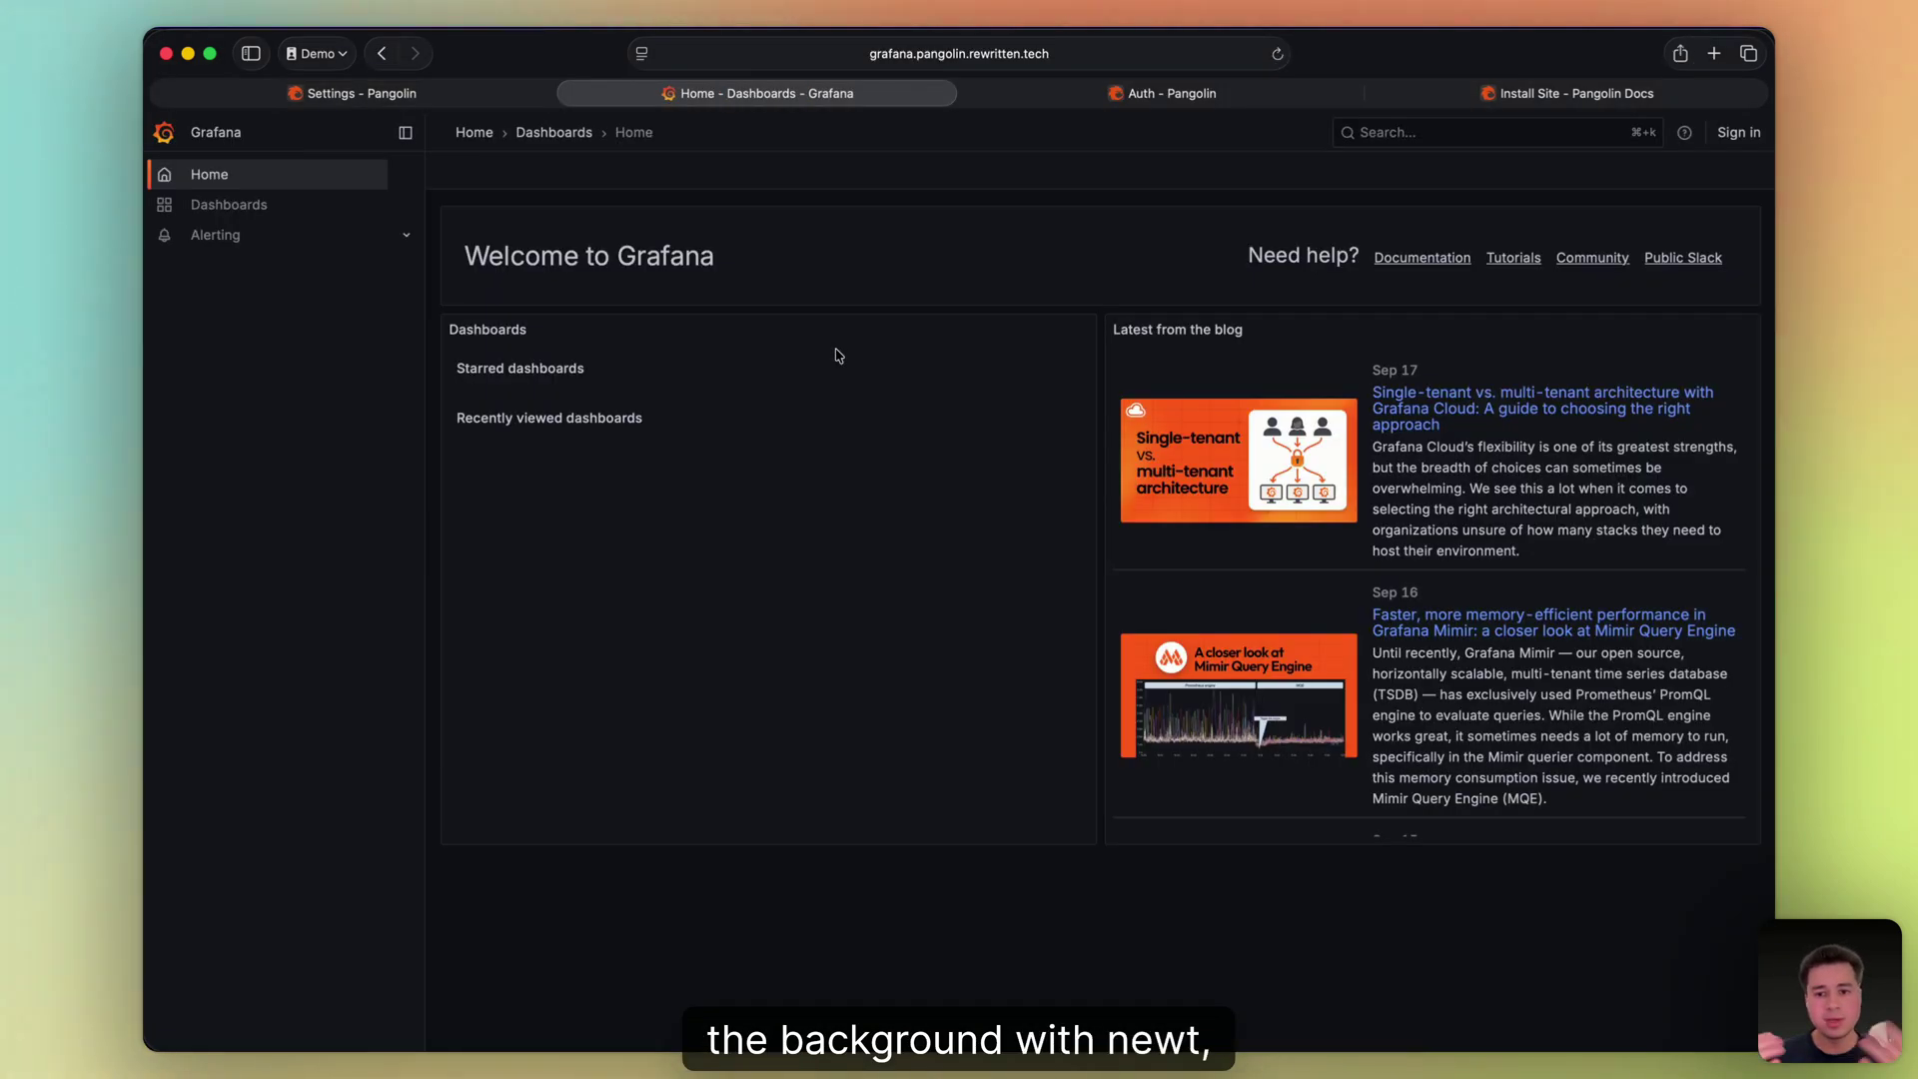